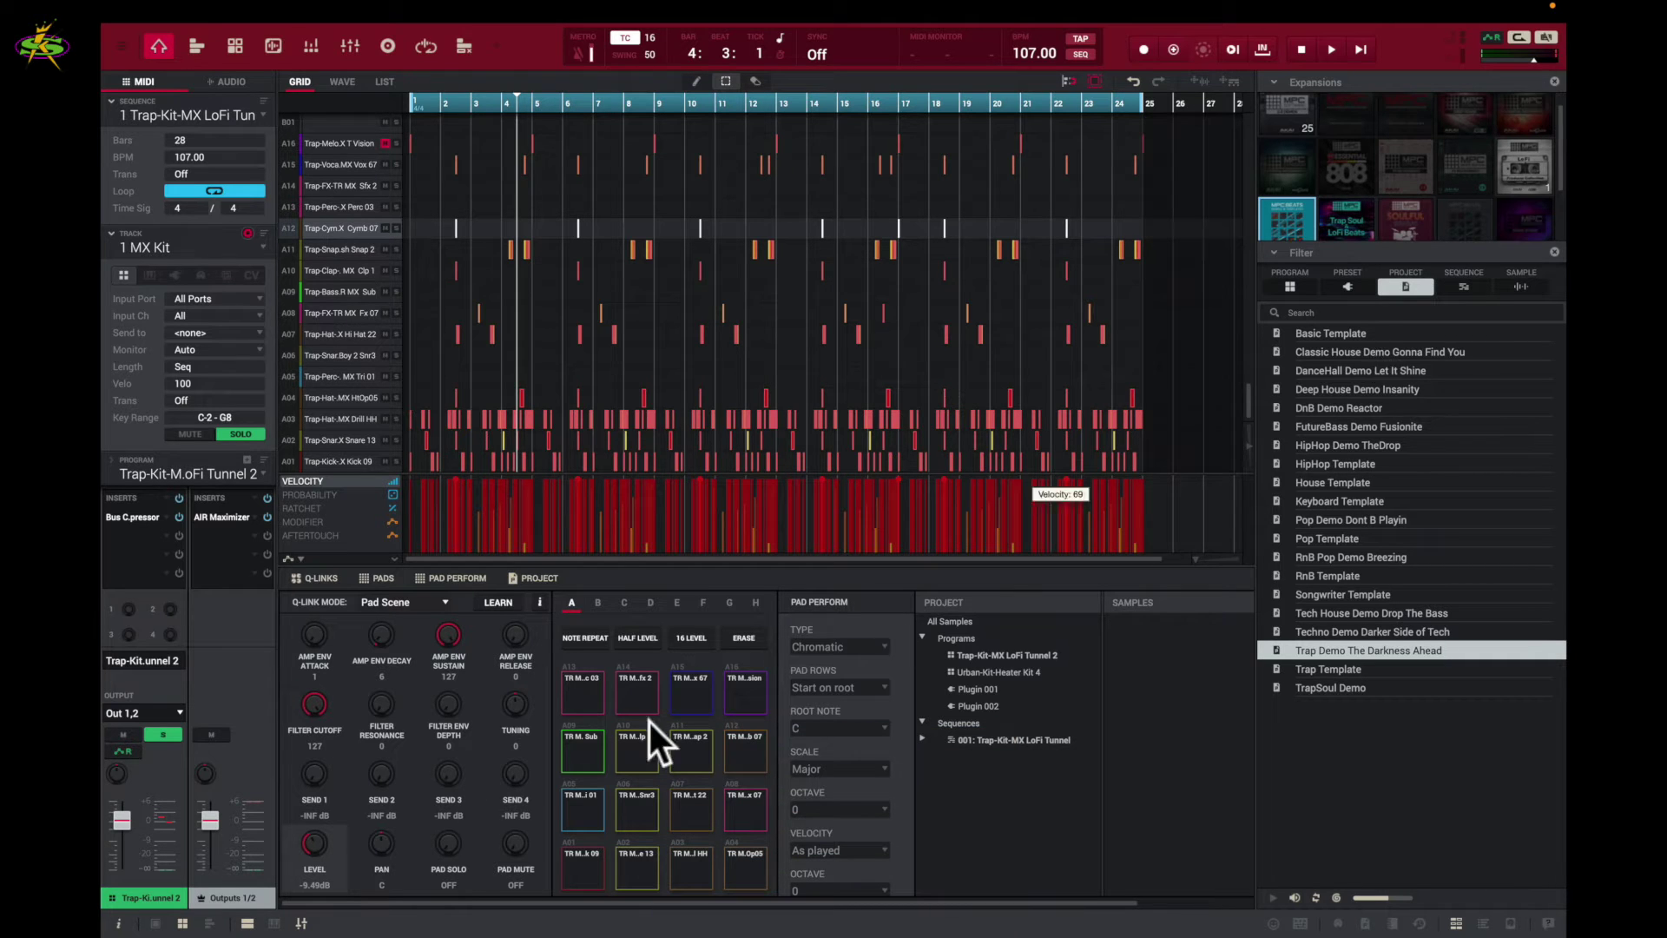
# Open the channel mixer and turn off solo on the Trap-Kit-MX LoFi Tunnel 2 program.
pyautogui.click(302, 923)
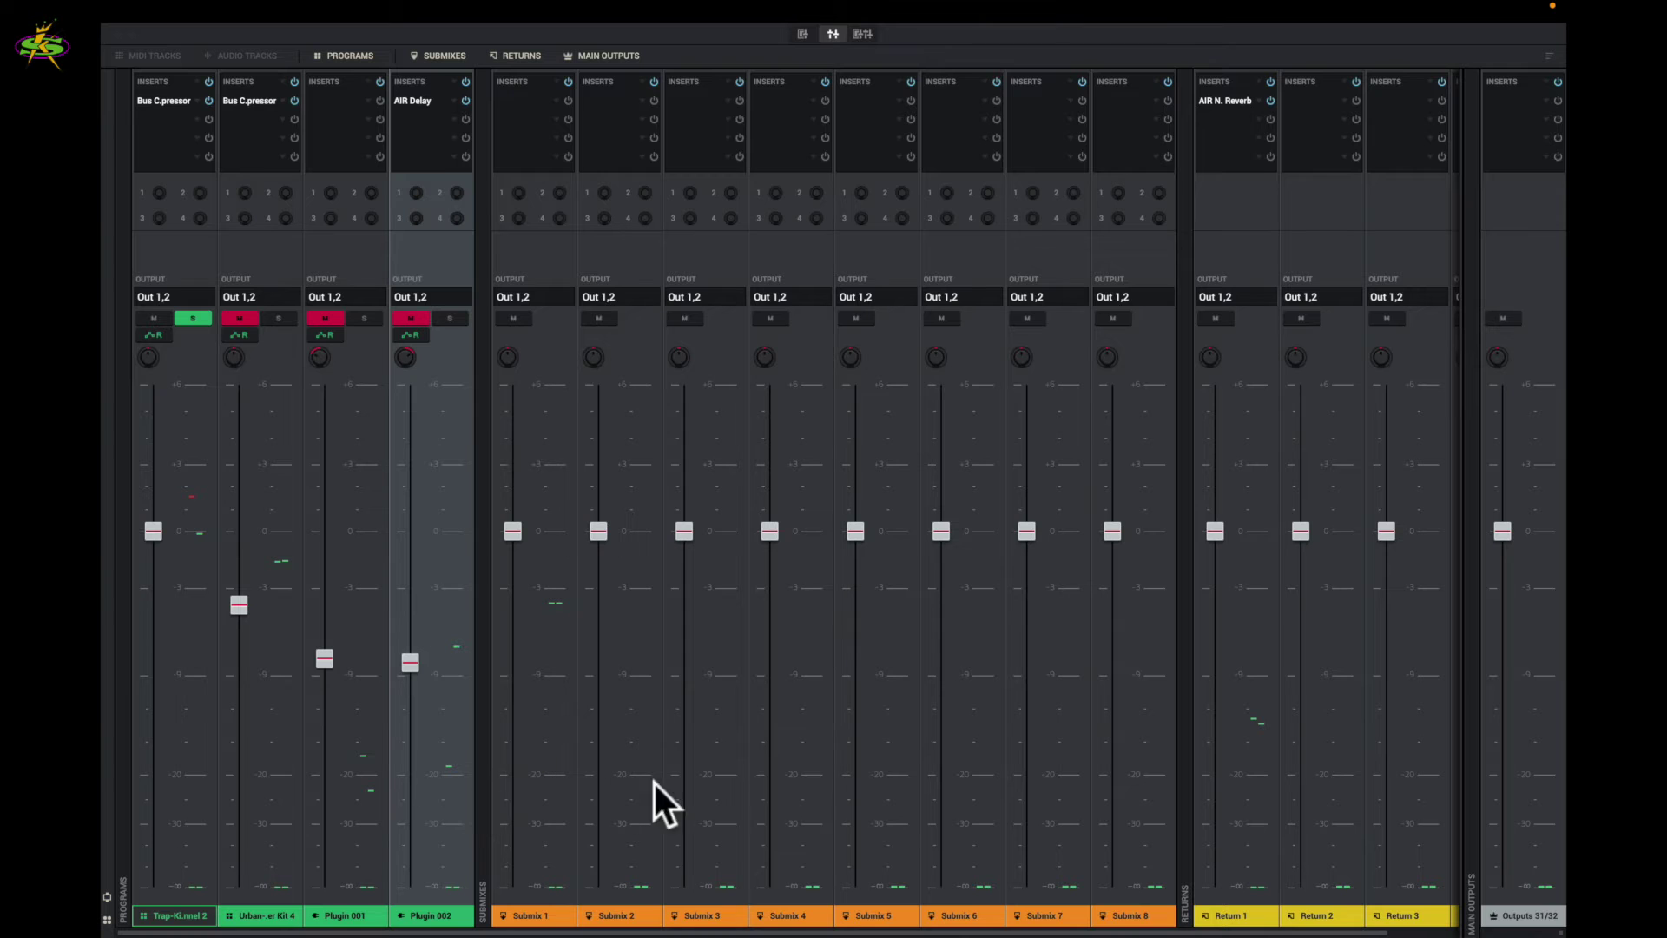
pyautogui.click(192, 318)
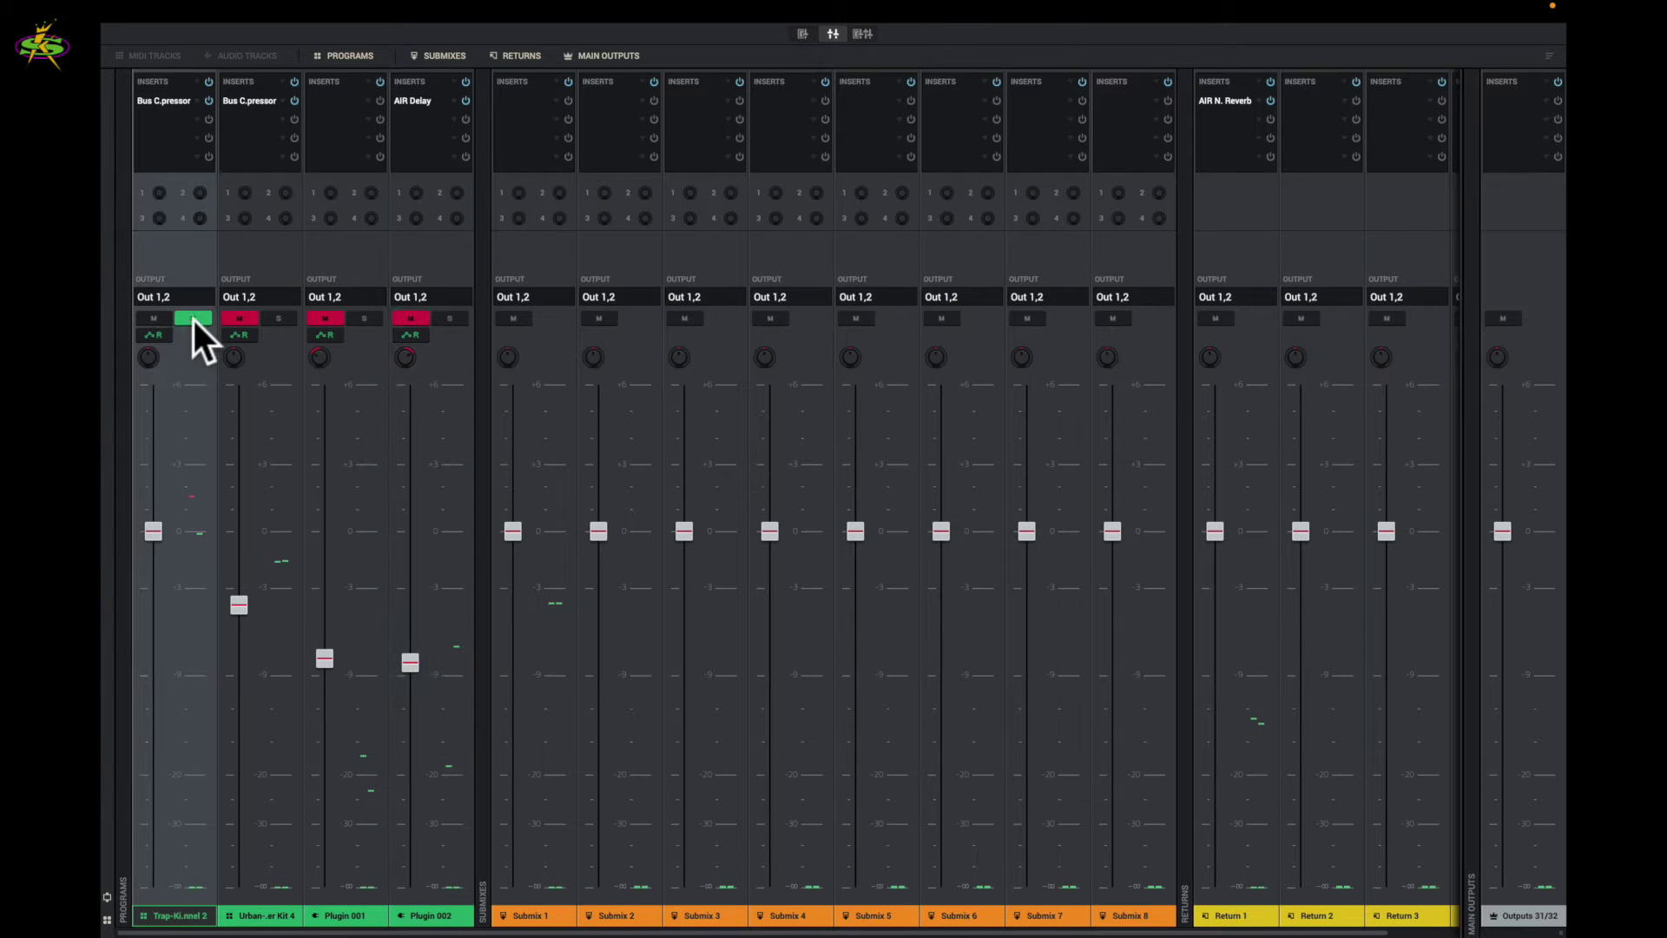
# View the pad mixer, return to the channel mixer to watch the program meters, and stop playback.
pyautogui.click(802, 34)
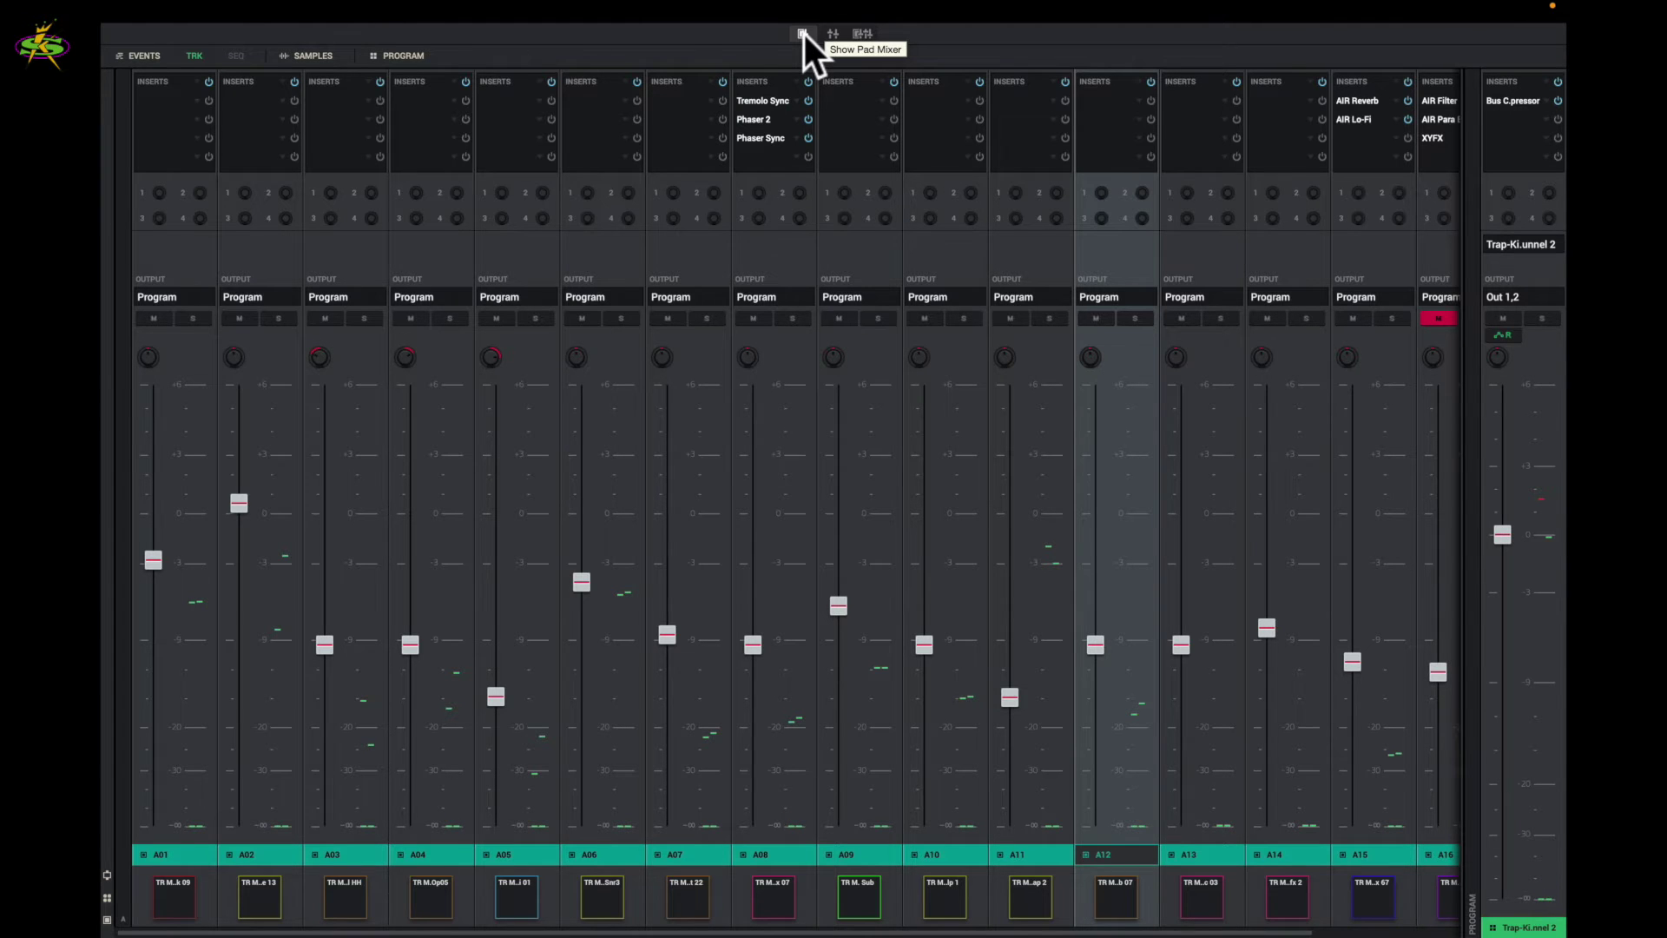
pyautogui.click(832, 33)
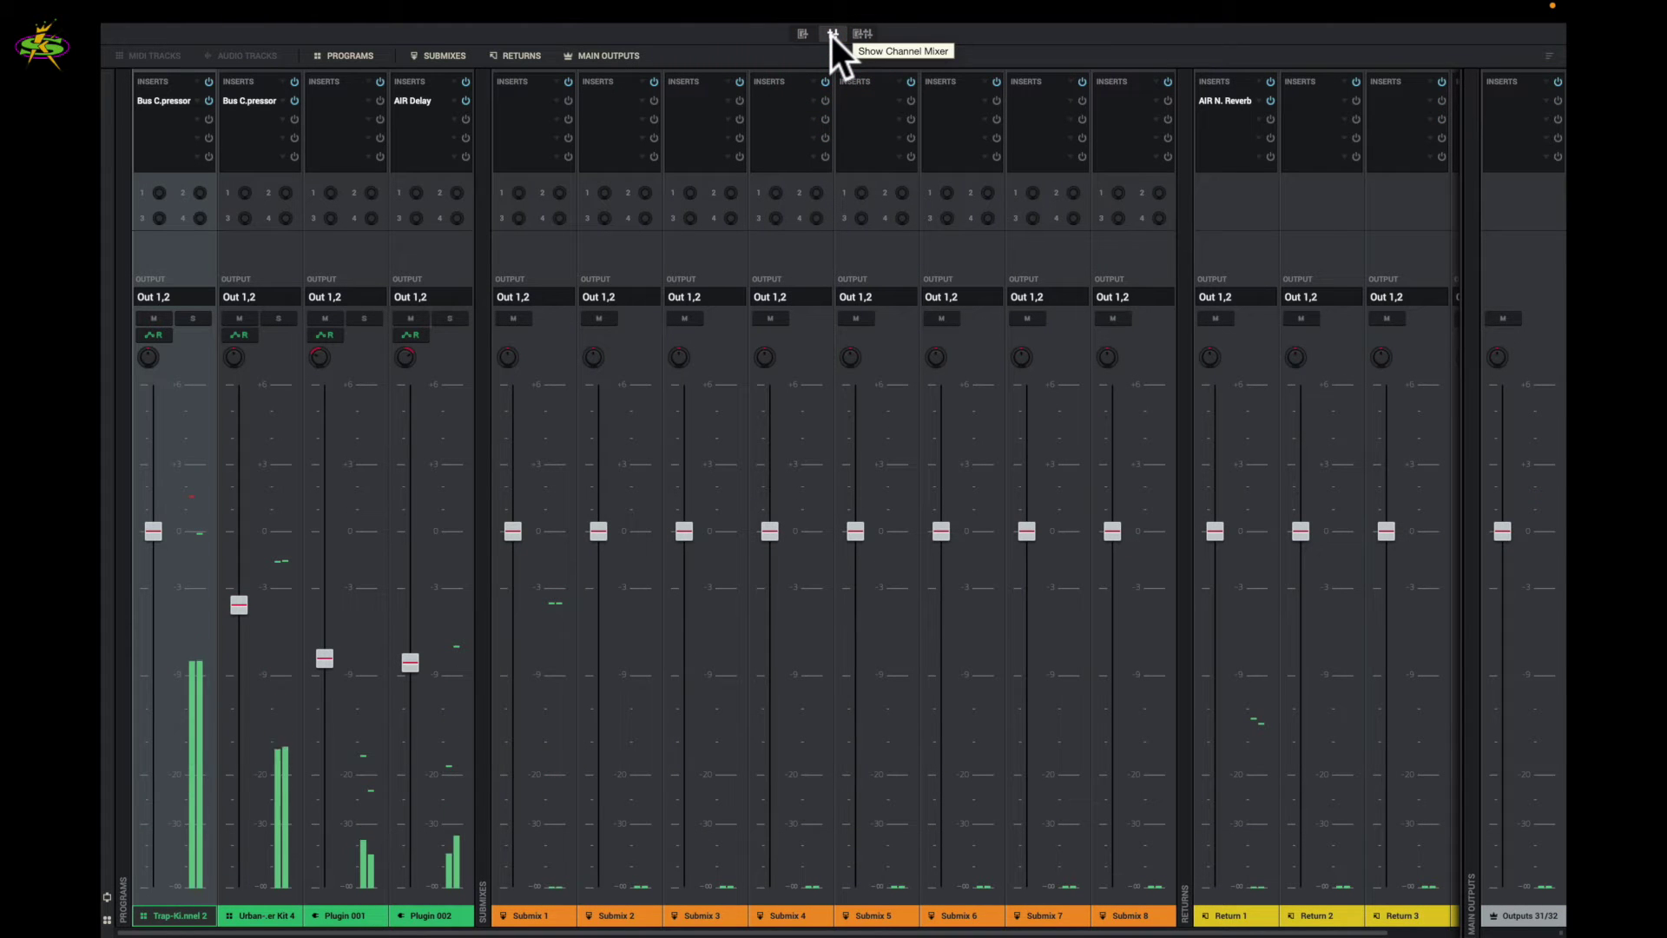
pyautogui.press('space')
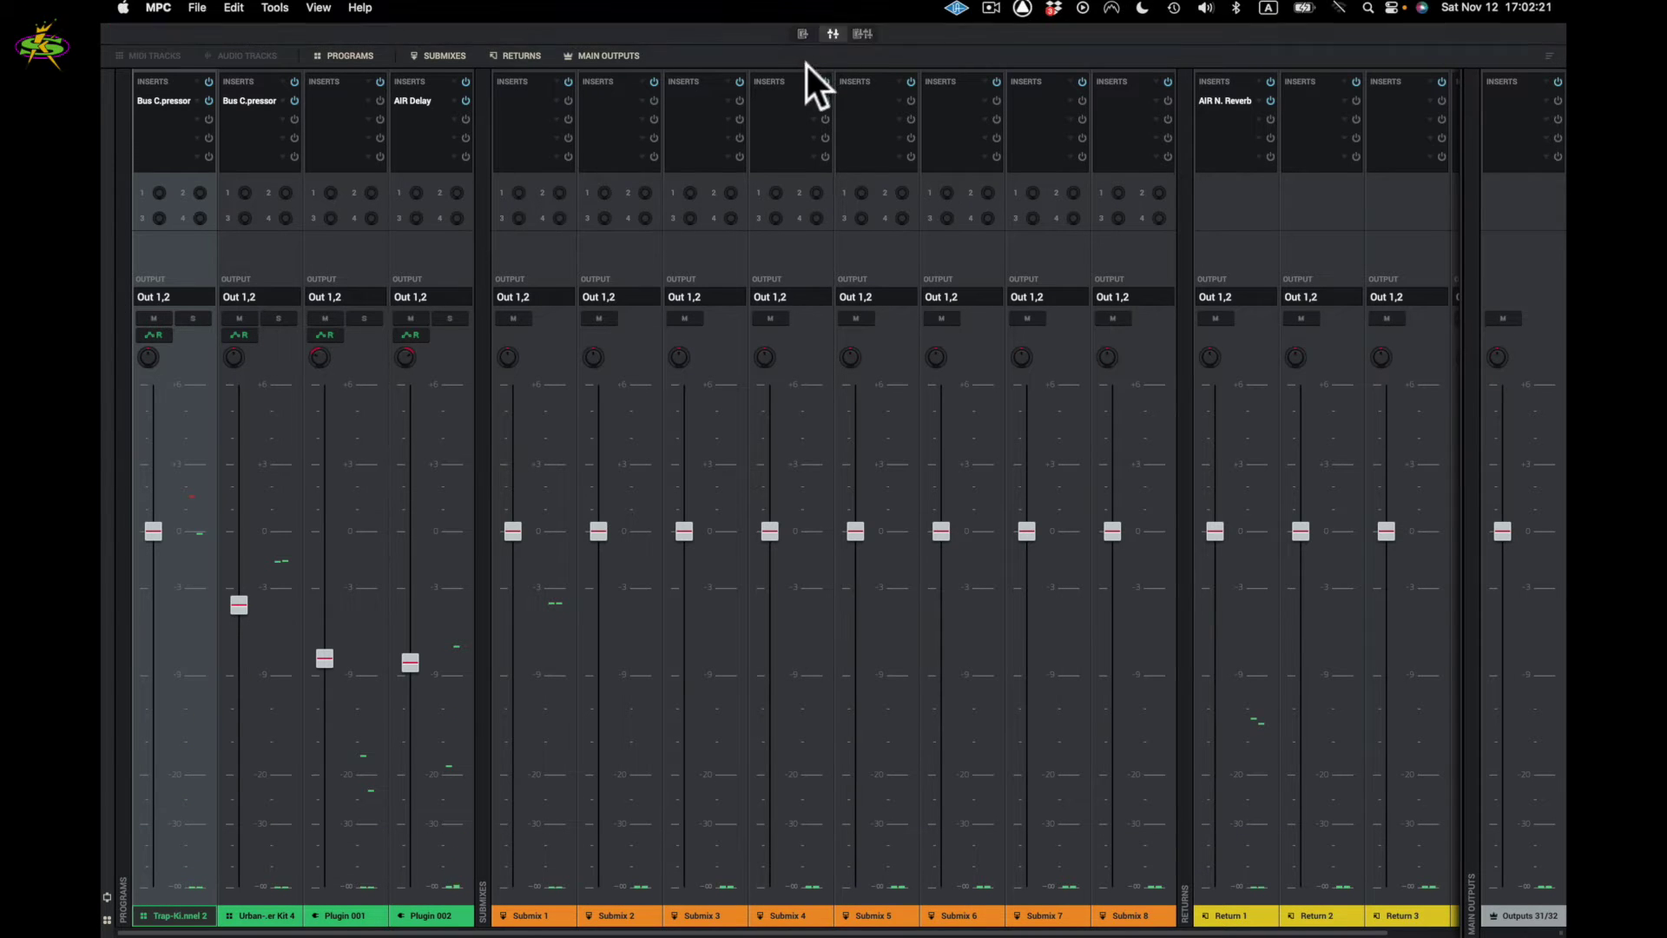
# Show the pad mixer and audition drum pads A01 through A04.
pyautogui.click(801, 34)
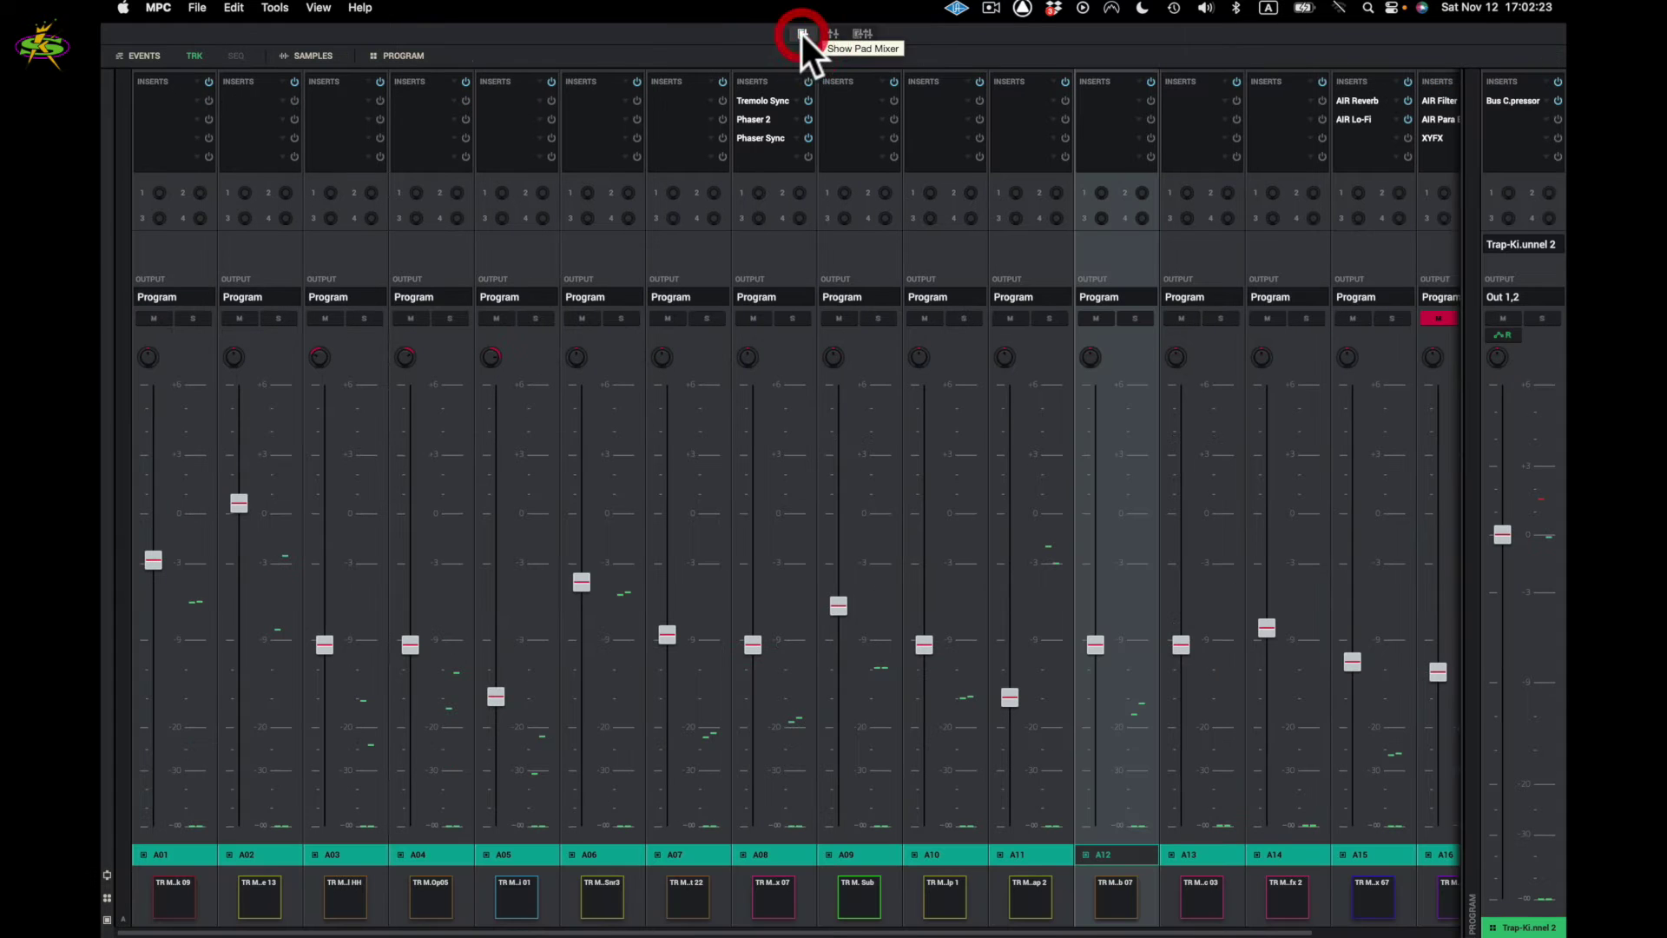
pyautogui.click(167, 894)
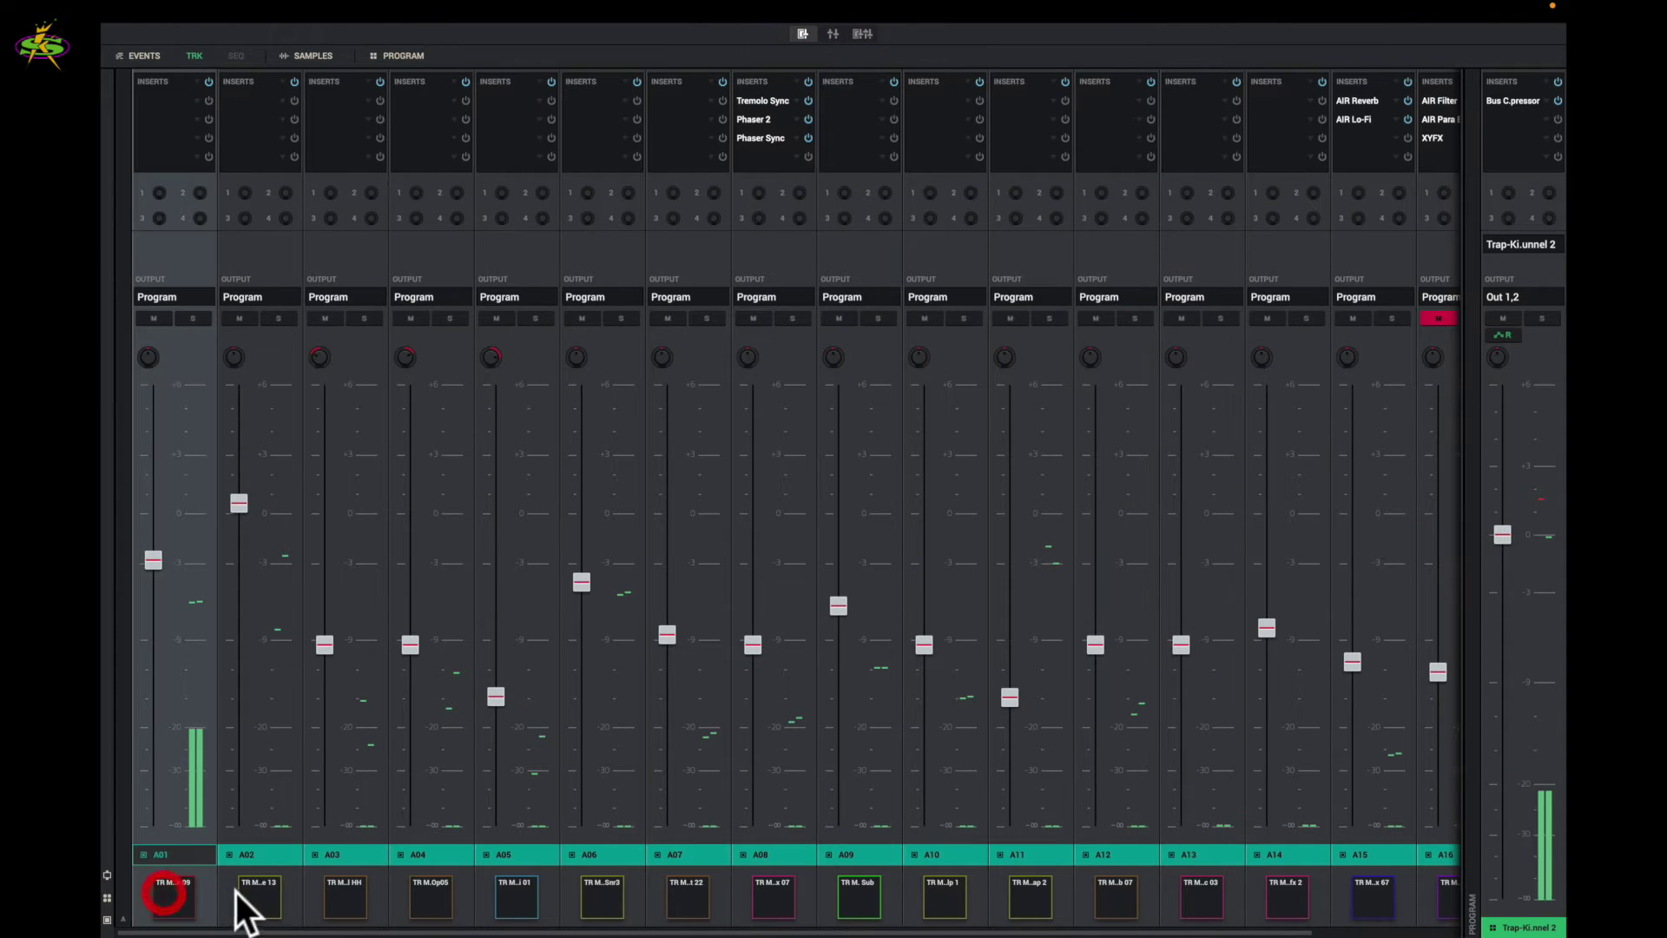
pyautogui.click(259, 896)
pyautogui.click(343, 896)
pyautogui.click(425, 912)
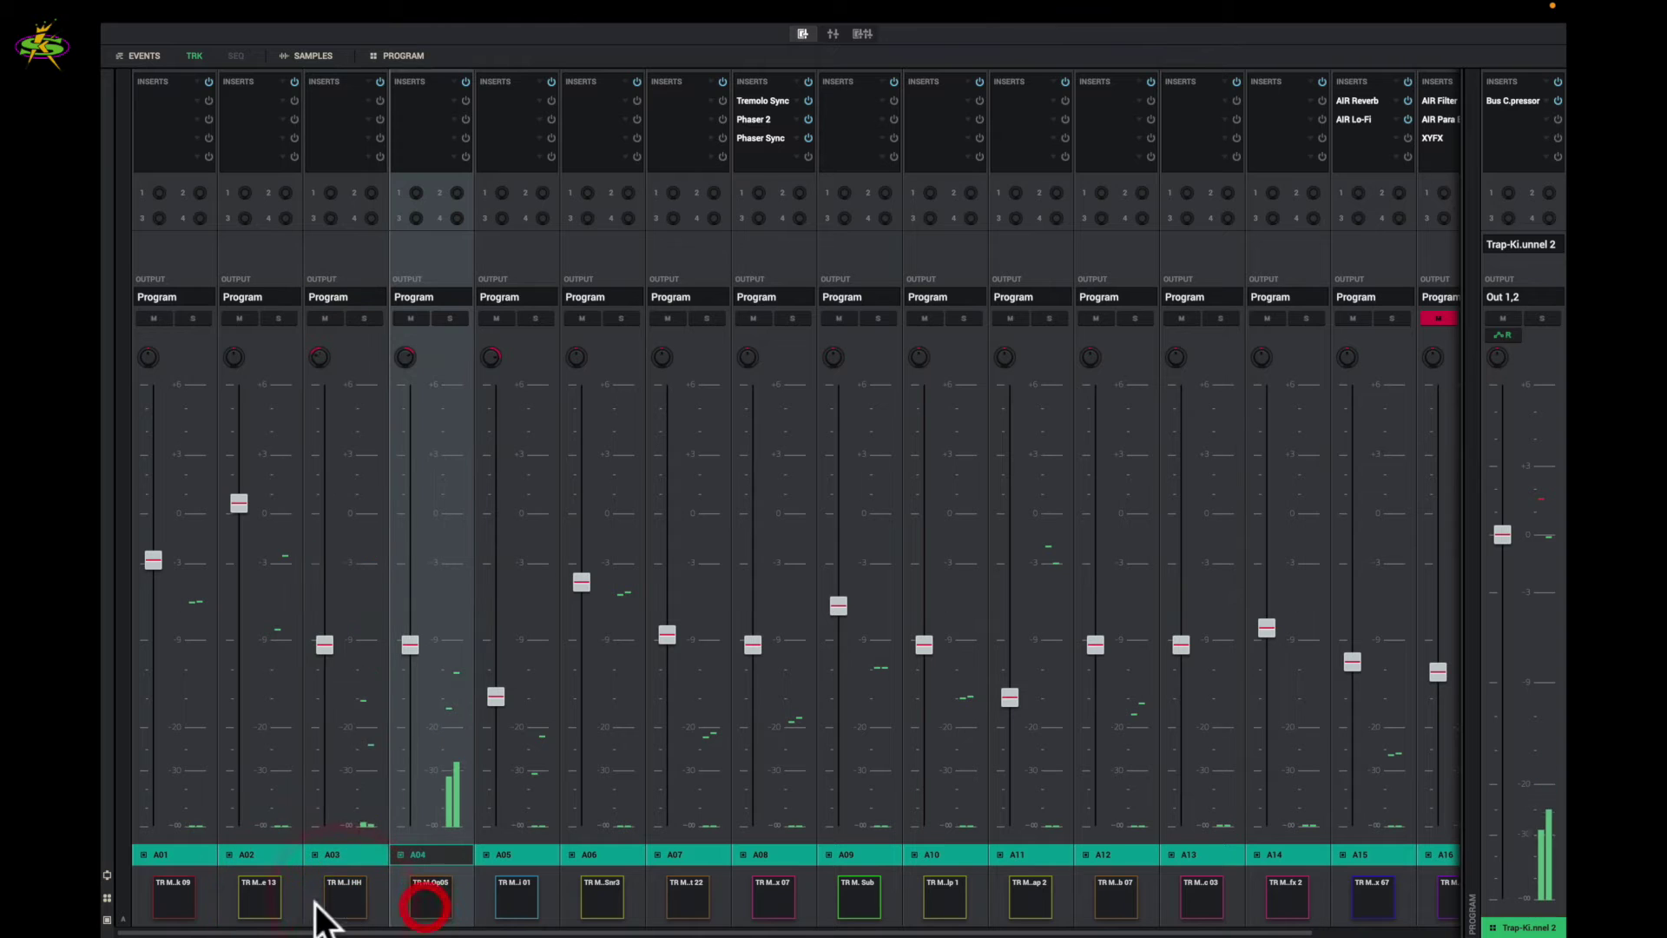
# Hide and reshow the pad row beneath the mixer channels, and audition pads A01 through A06.
pyautogui.click(107, 917)
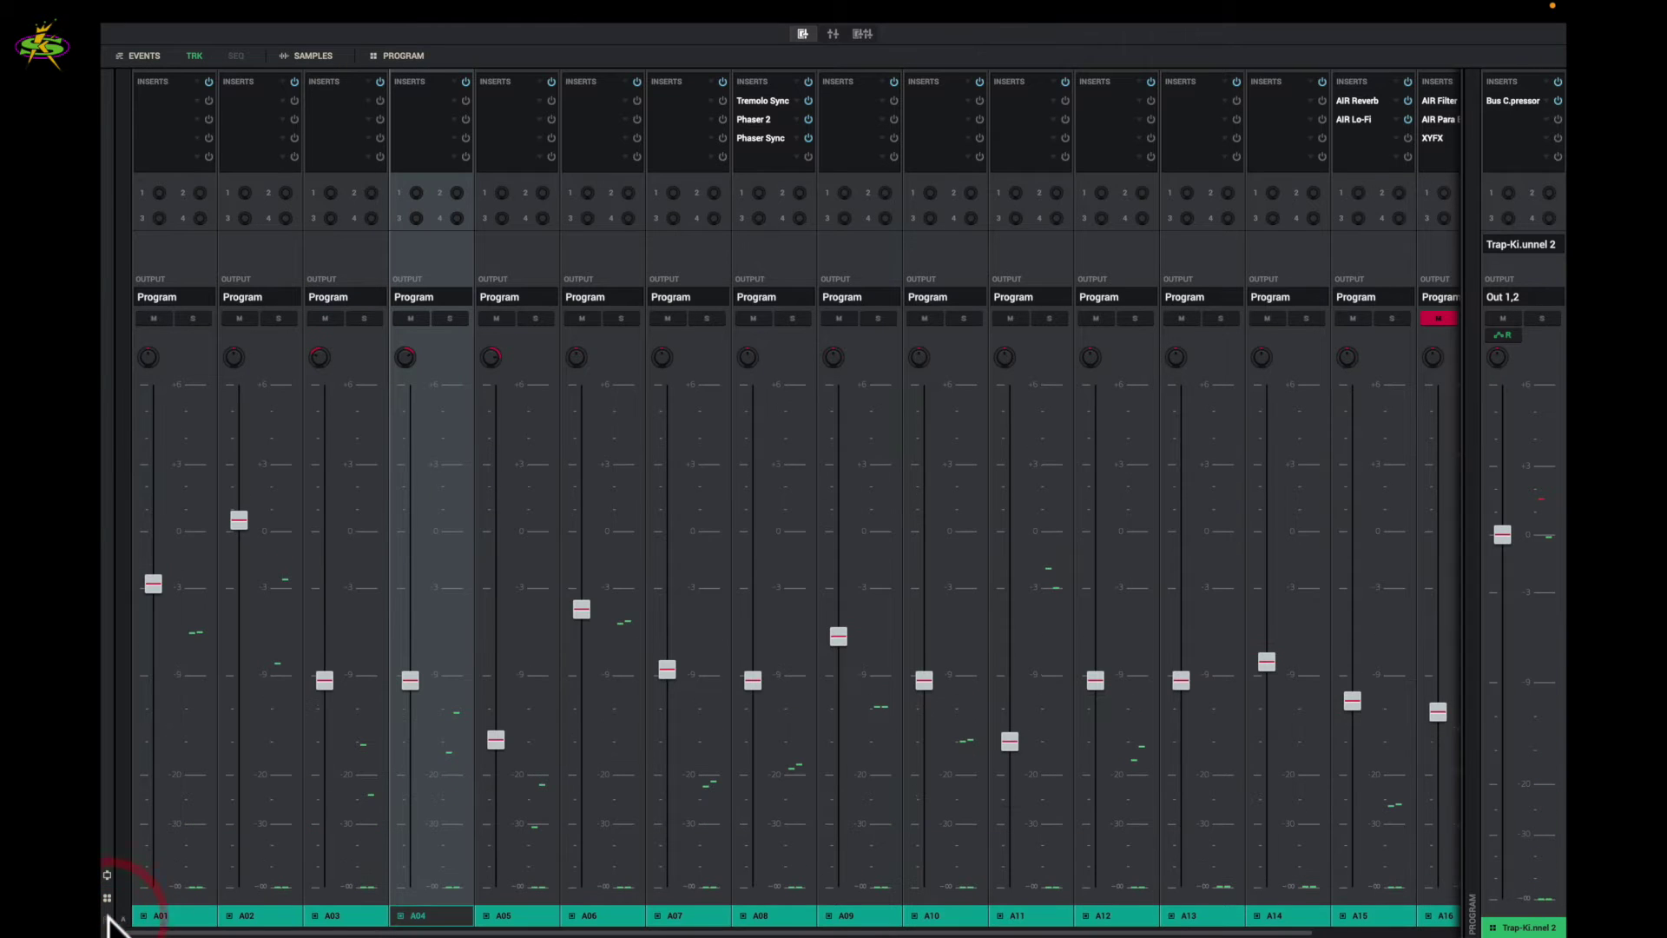
pyautogui.click(108, 920)
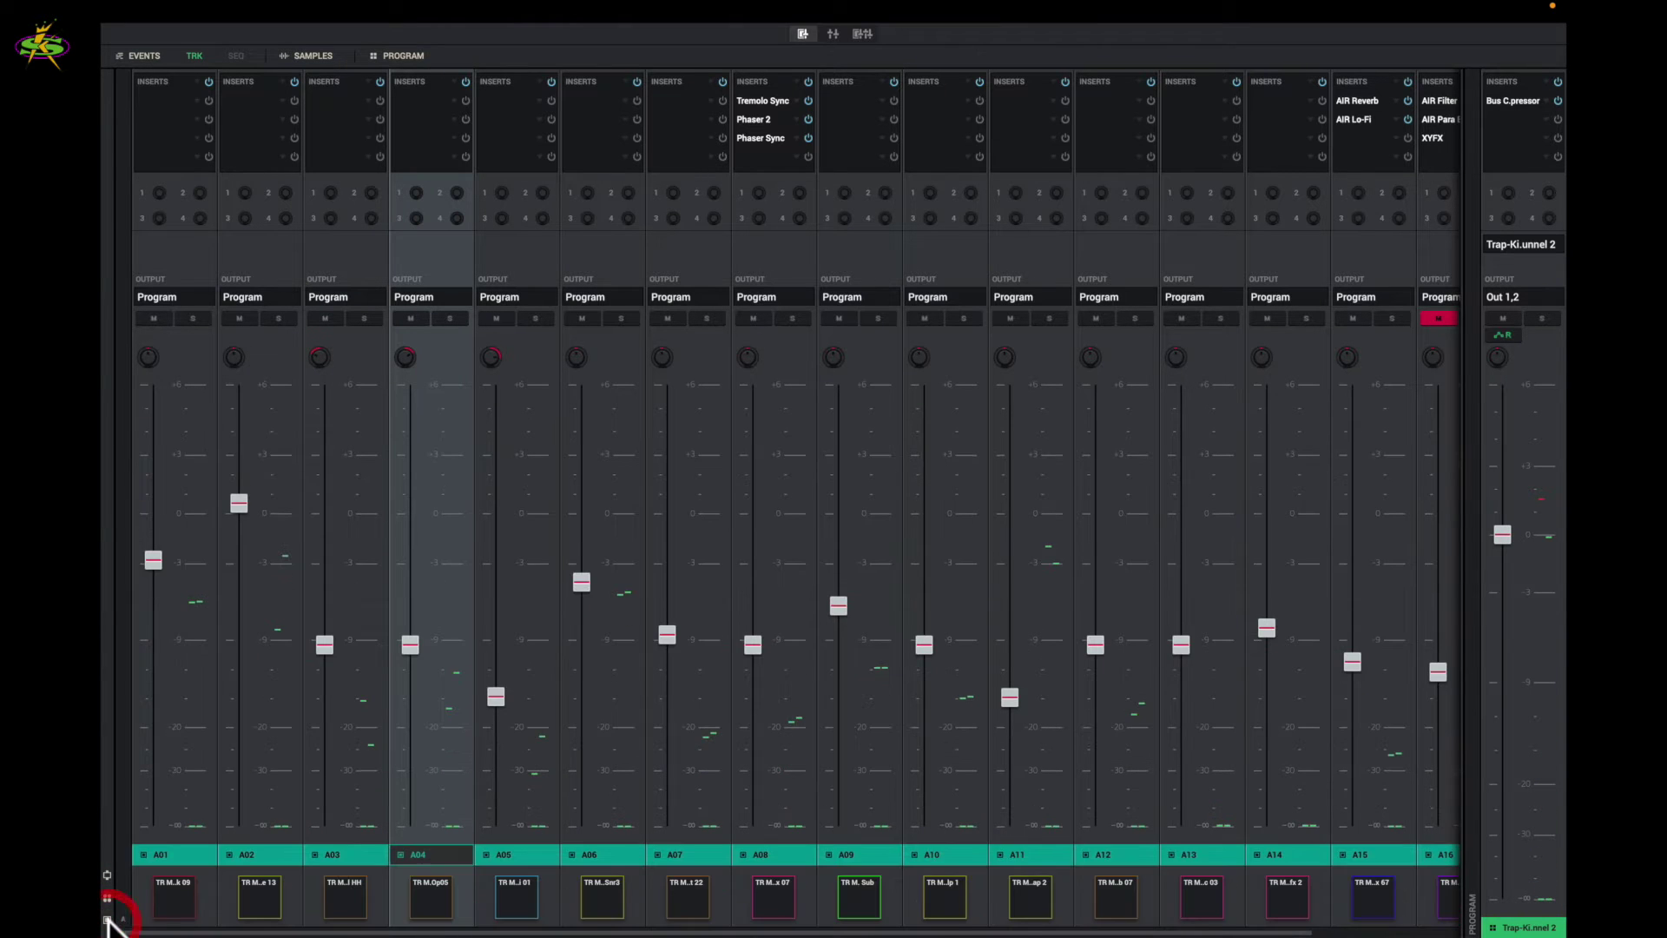
pyautogui.click(172, 898)
pyautogui.click(260, 898)
pyautogui.click(352, 903)
pyautogui.click(430, 901)
pyautogui.click(518, 901)
pyautogui.click(596, 896)
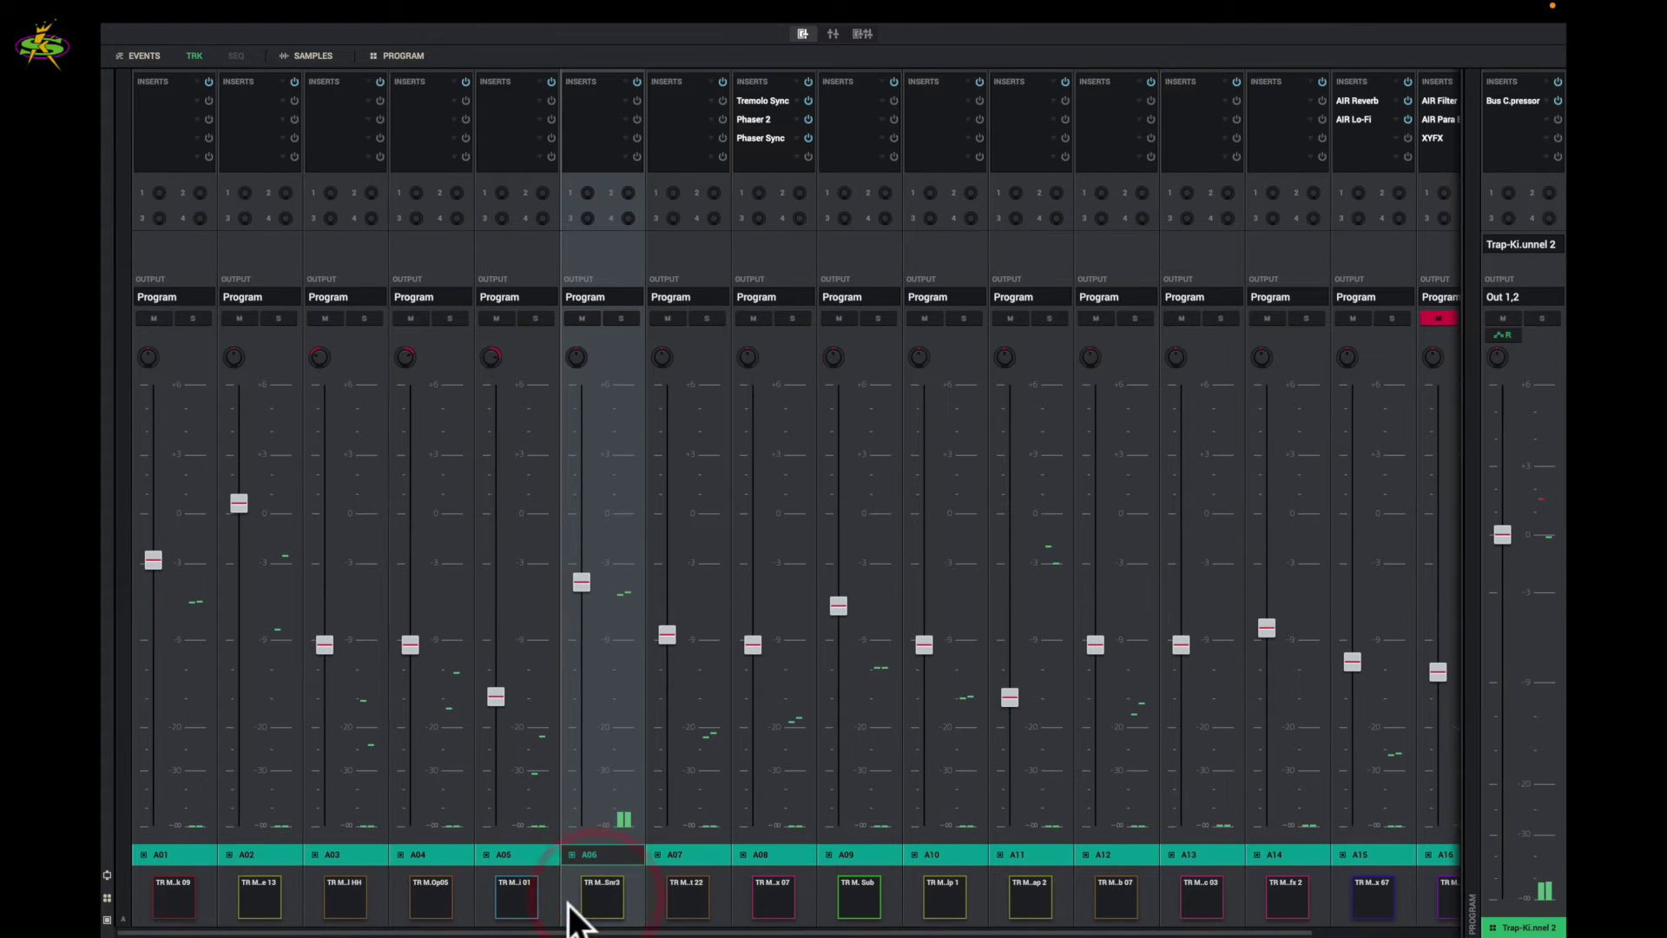
# In the channel mixer, solo the Trap-Kit-MX LoFi Tunnel 2 program to hear it alone, and turn its solo off.
pyautogui.click(832, 34)
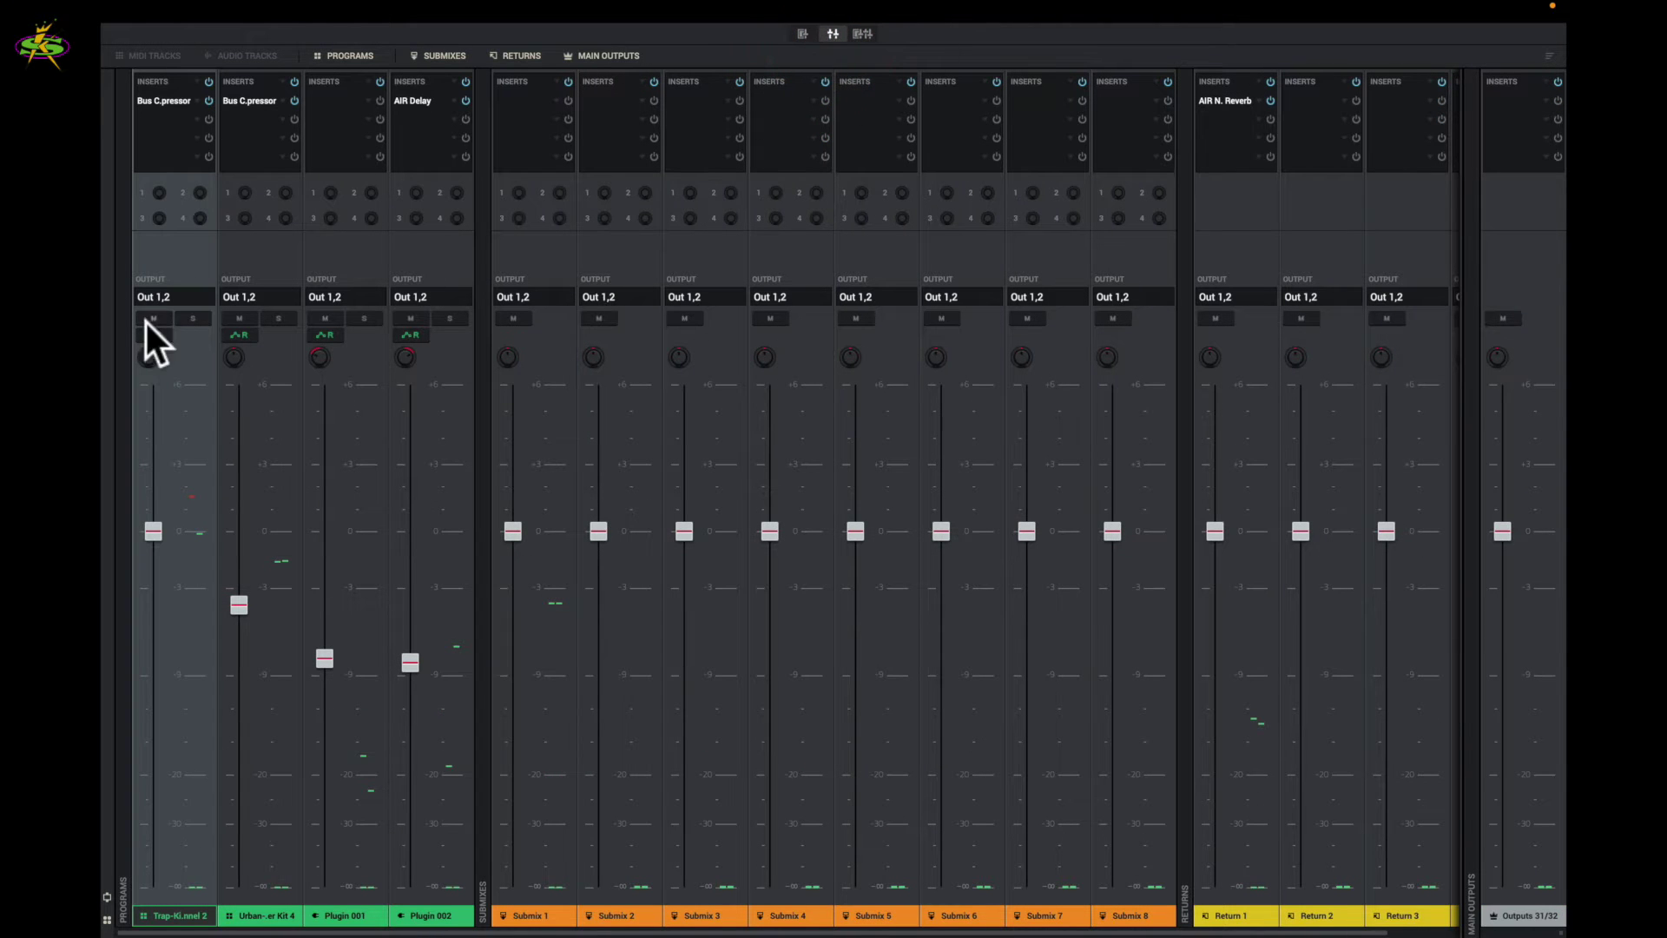
pyautogui.click(193, 318)
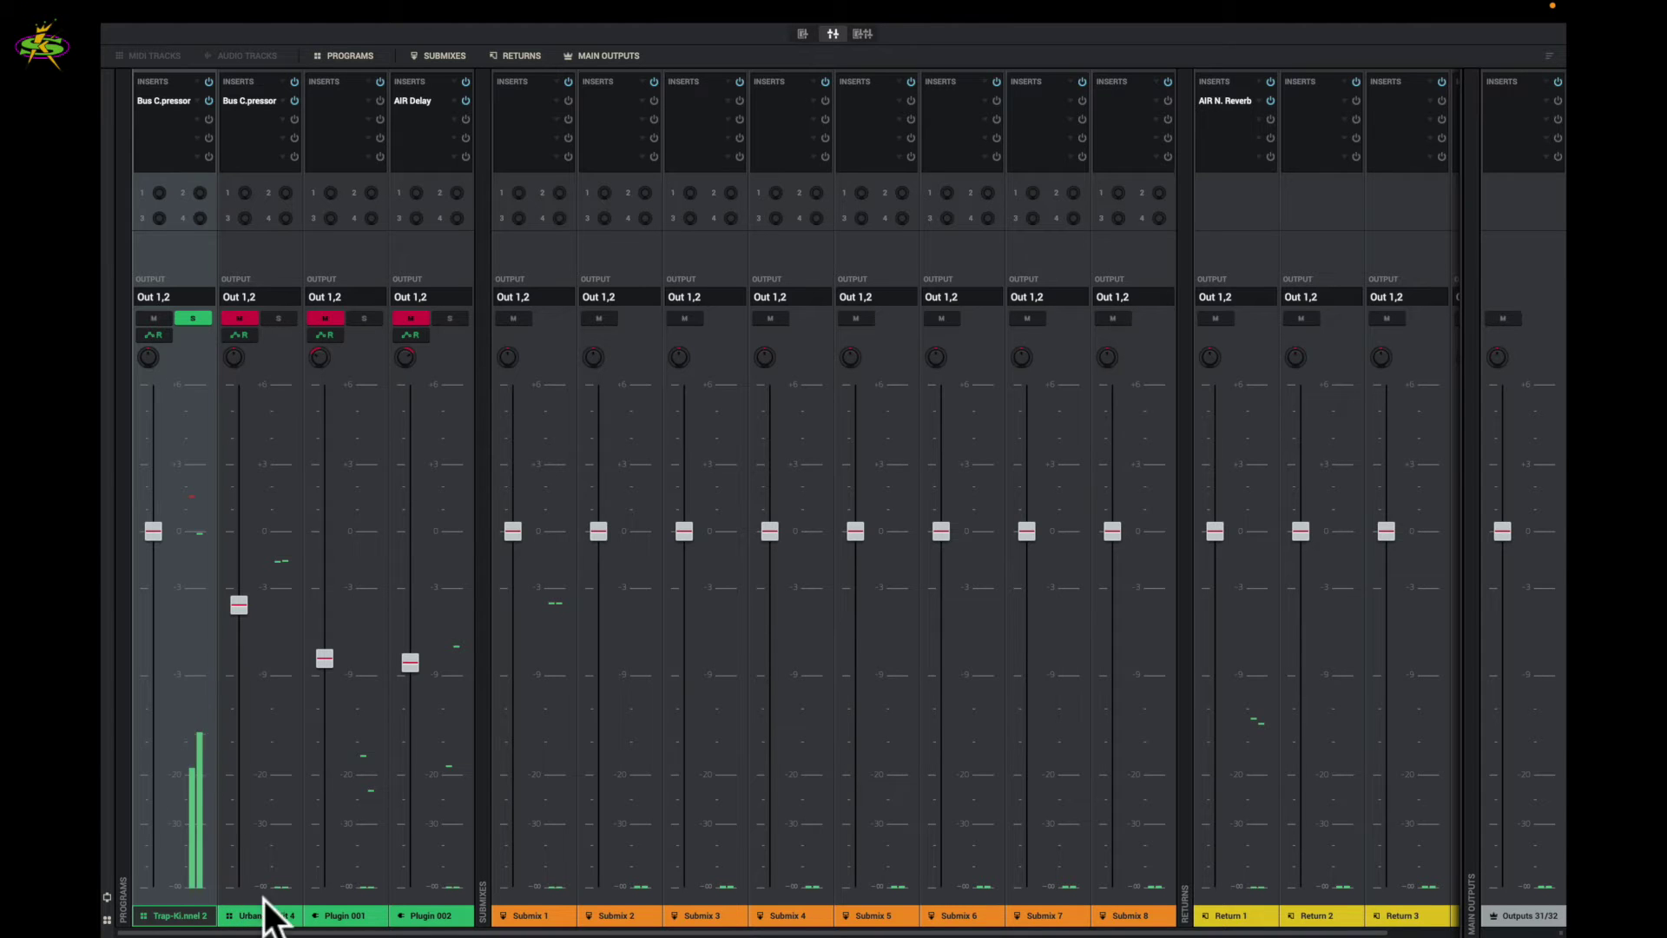
pyautogui.moveTo(153, 720)
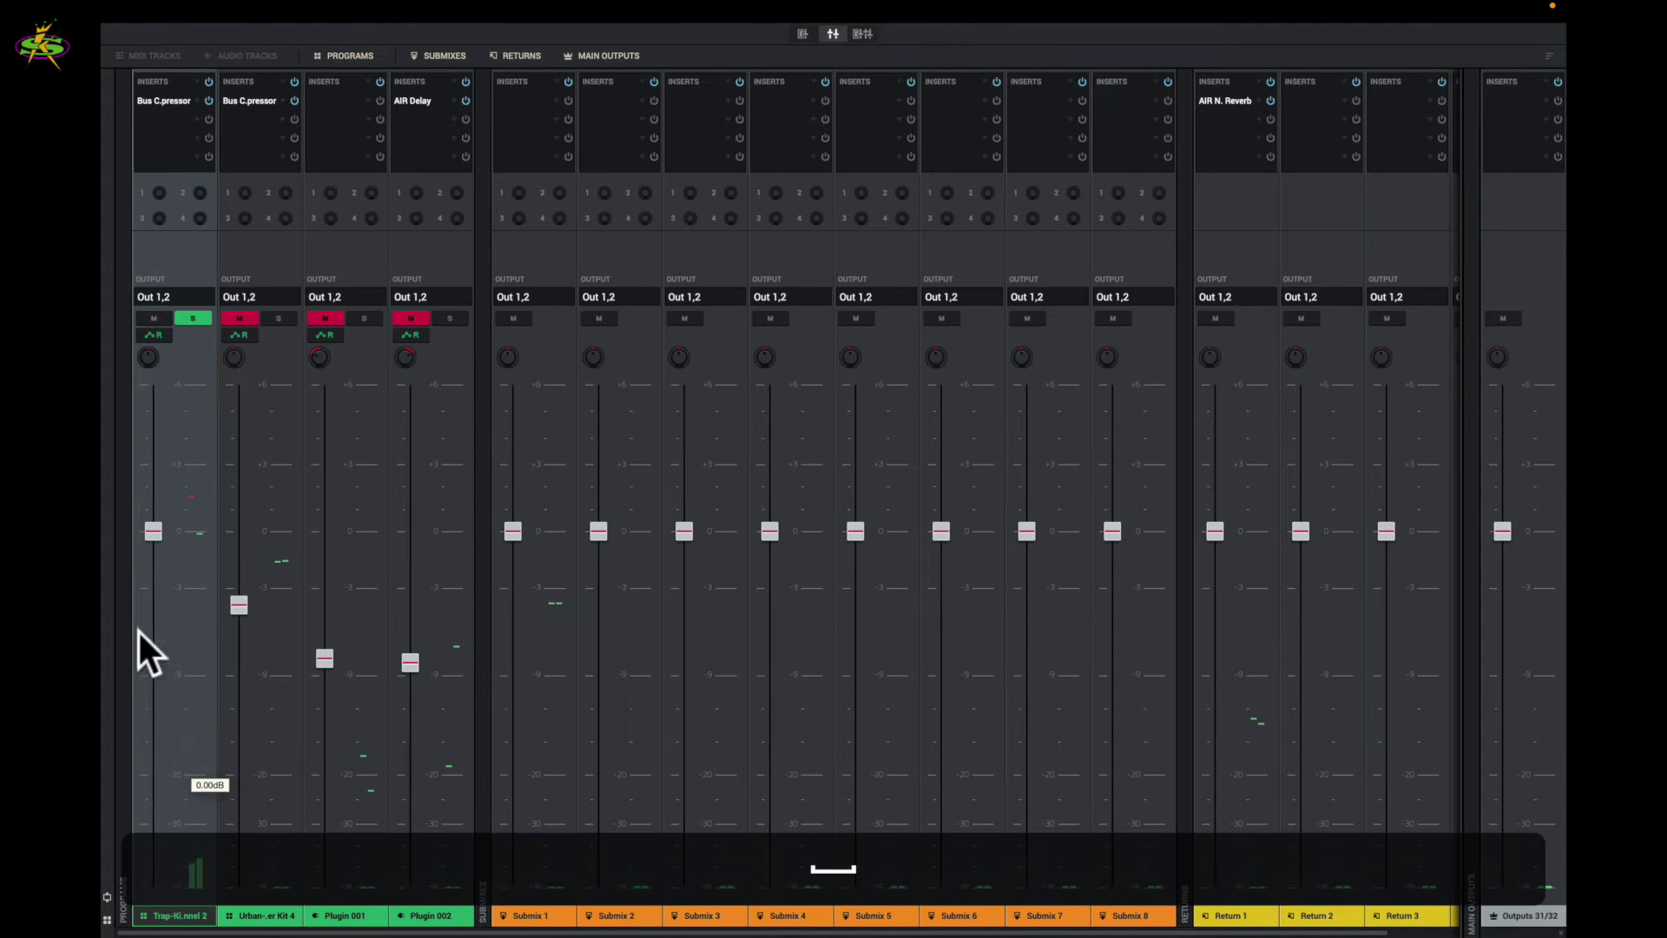
pyautogui.click(198, 317)
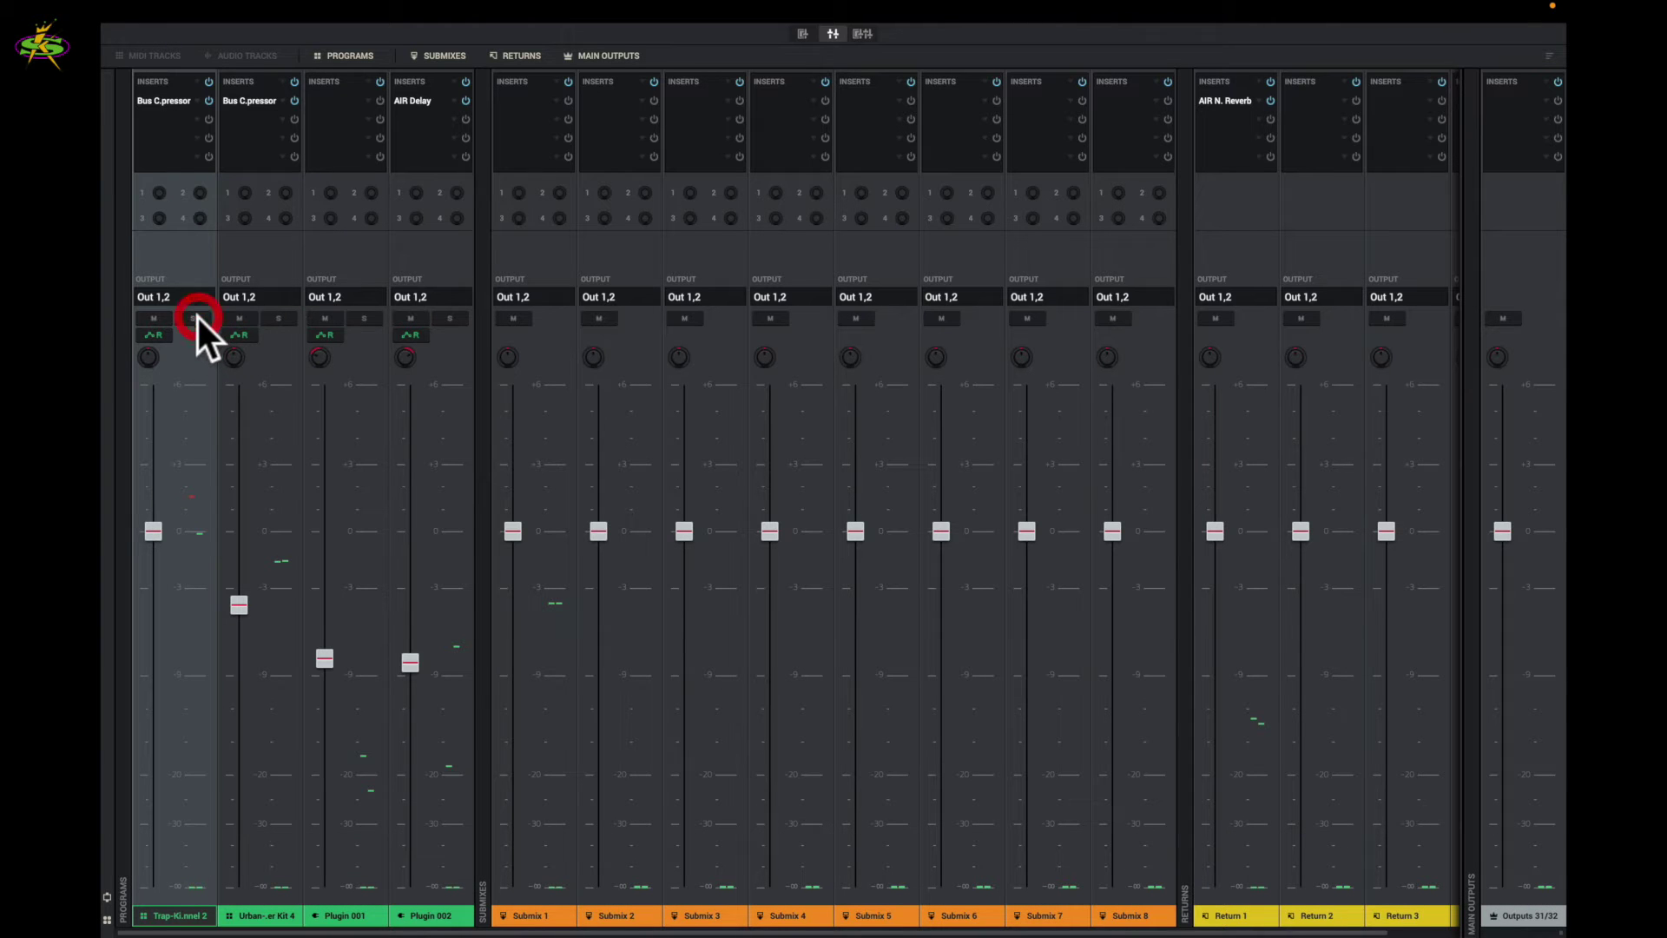
# Solo the Urban-Kit-Heater Kit 4 program, play it back alone, and turn its solo off.
pyautogui.click(278, 319)
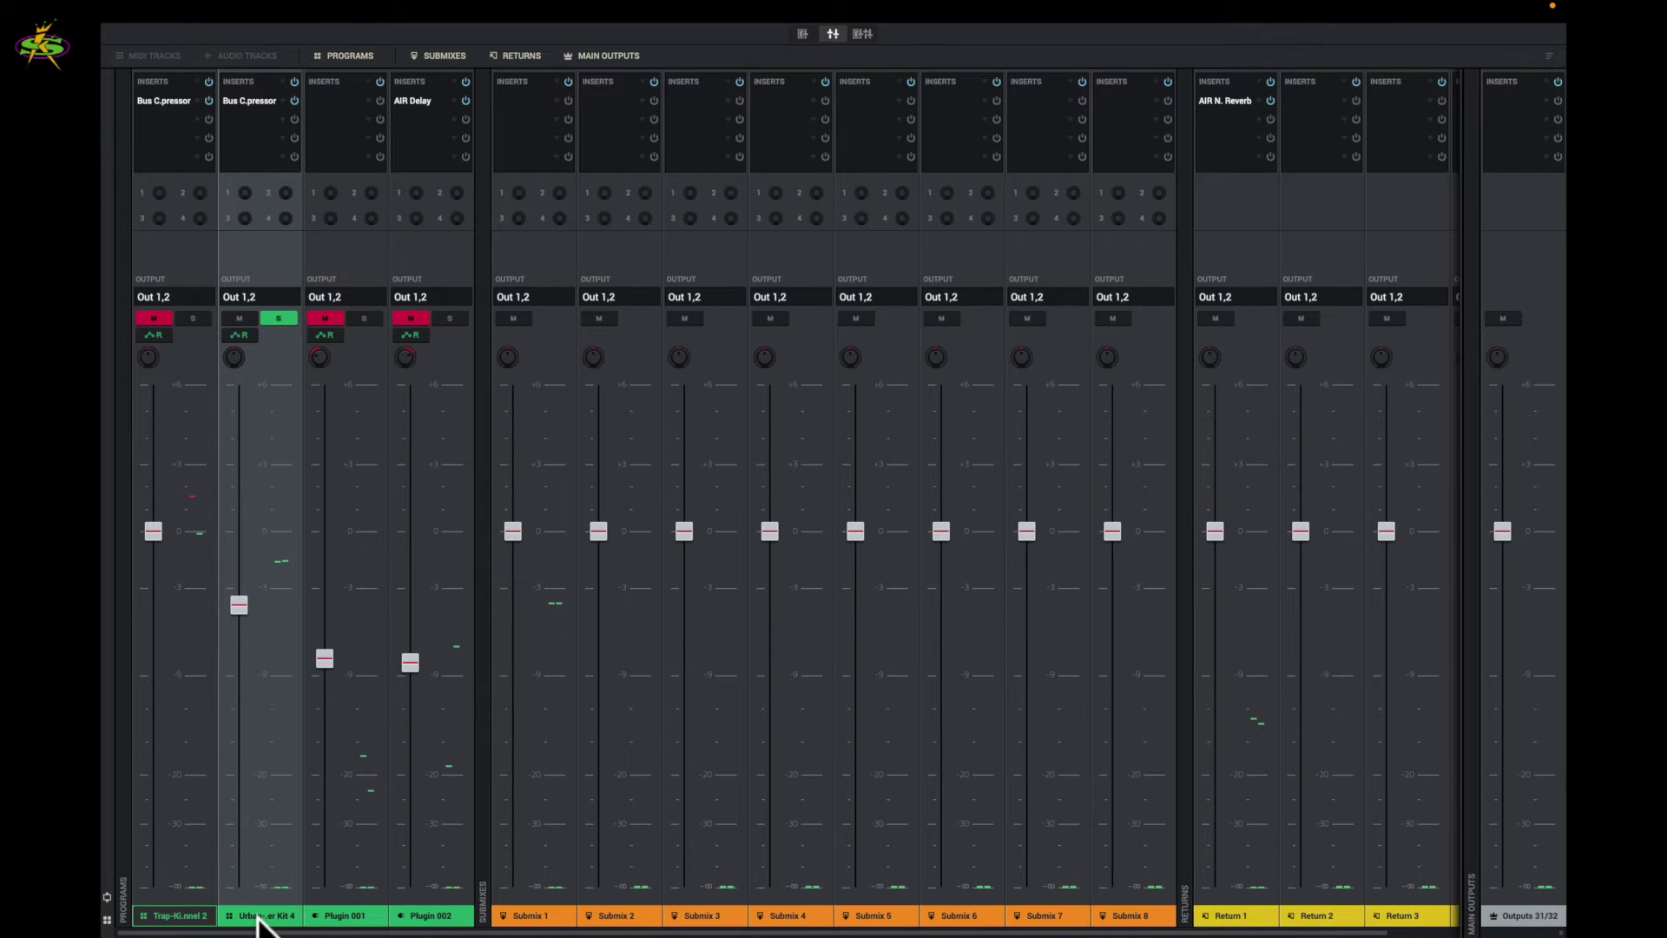
pyautogui.press('space')
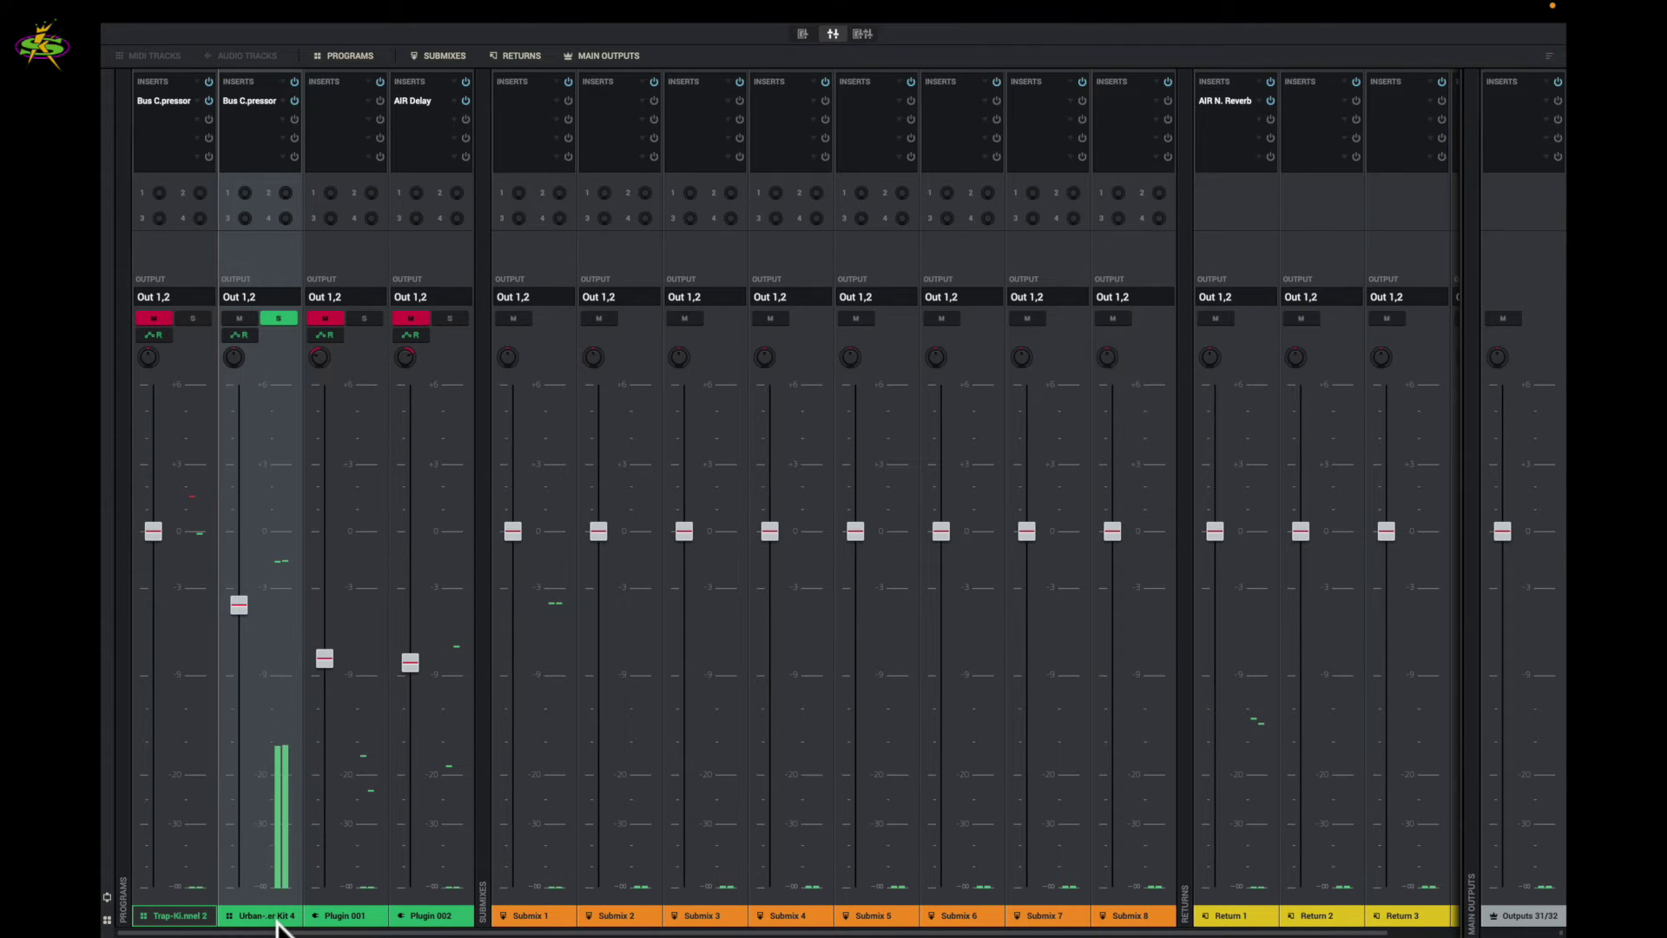
pyautogui.moveTo(279, 924)
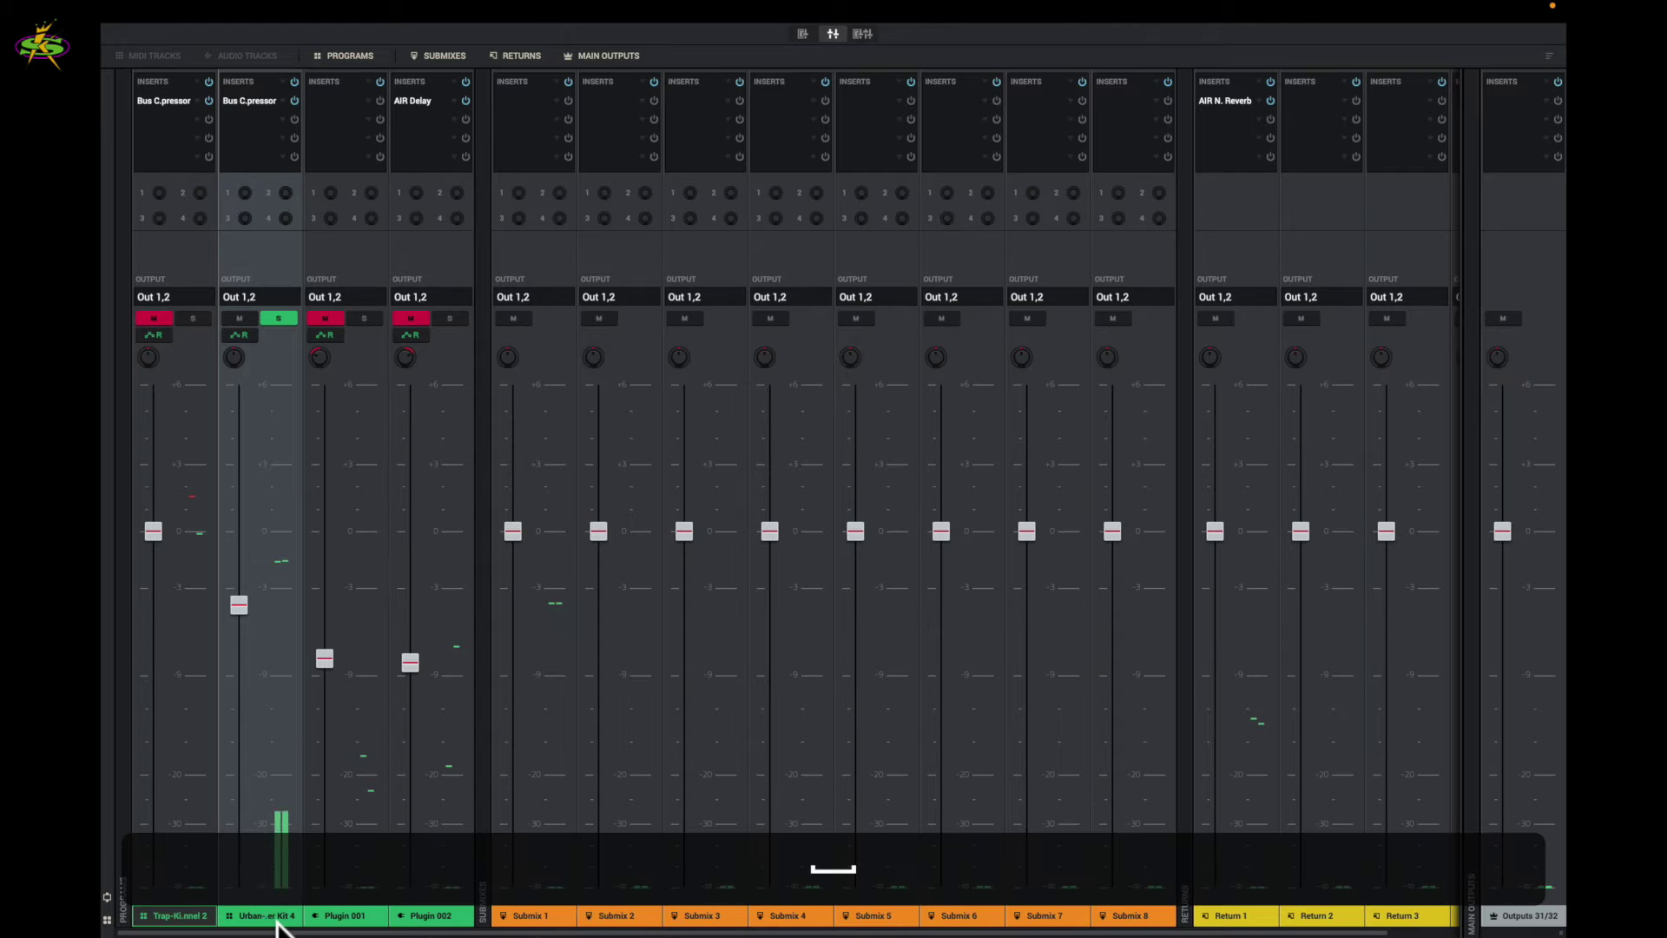
pyautogui.click(278, 318)
# Solo Plugin 001, play it back alone, and turn its solo off.
pyautogui.click(359, 320)
pyautogui.click(359, 320)
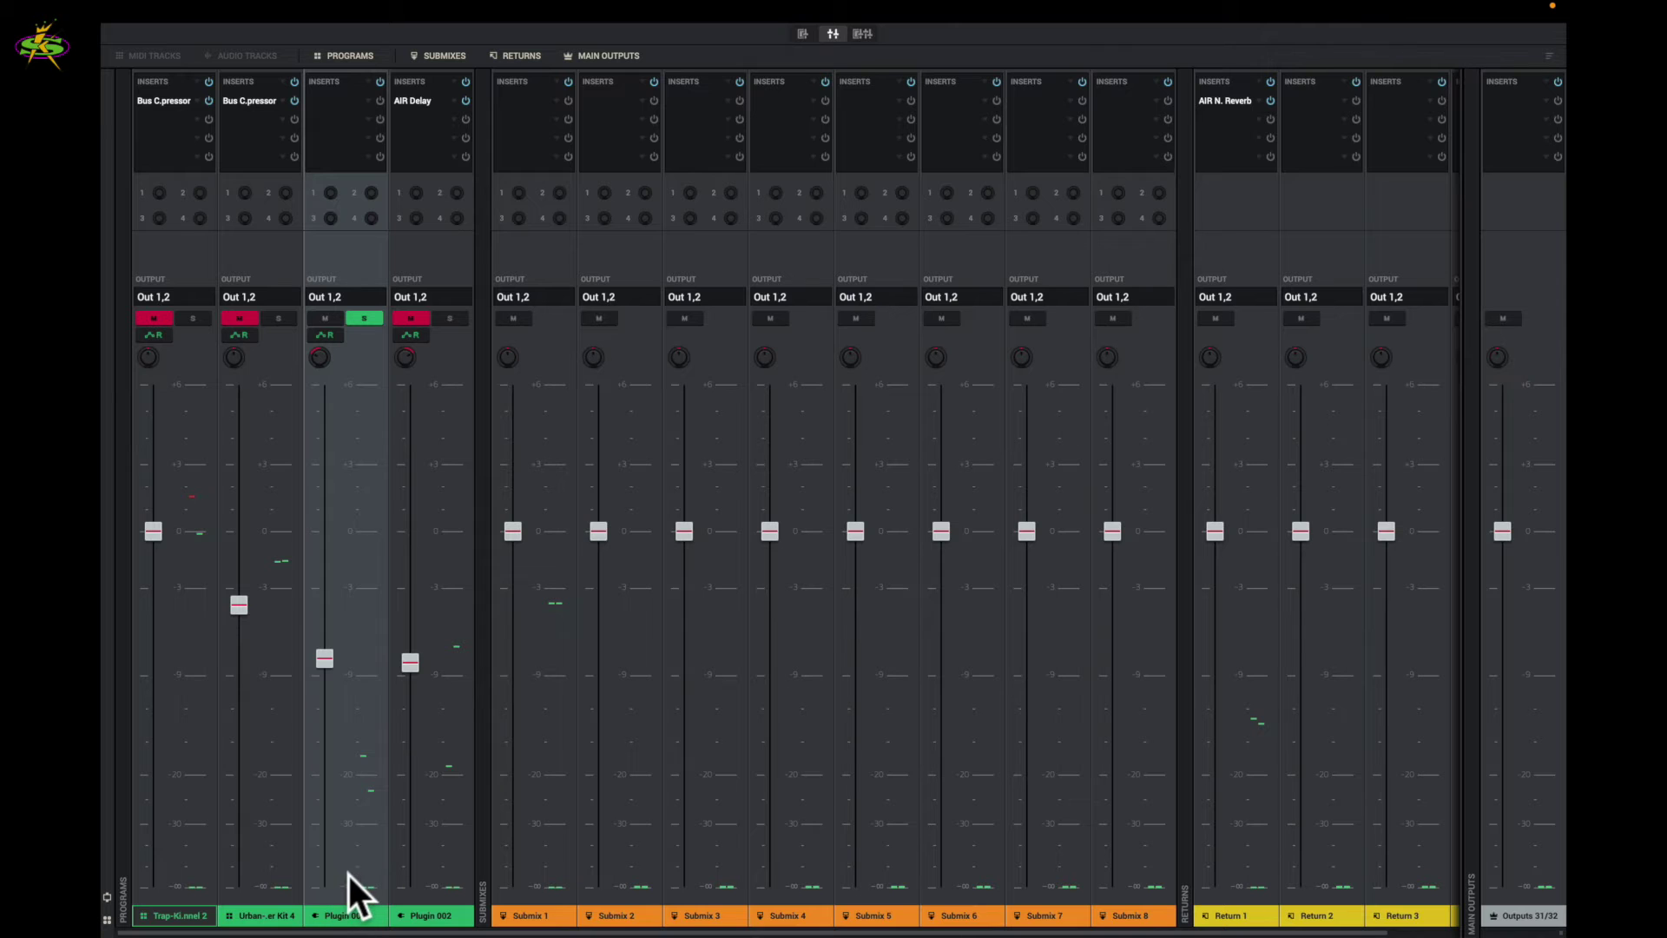
pyautogui.moveTo(348, 874)
pyautogui.press('space')
pyautogui.click(363, 318)
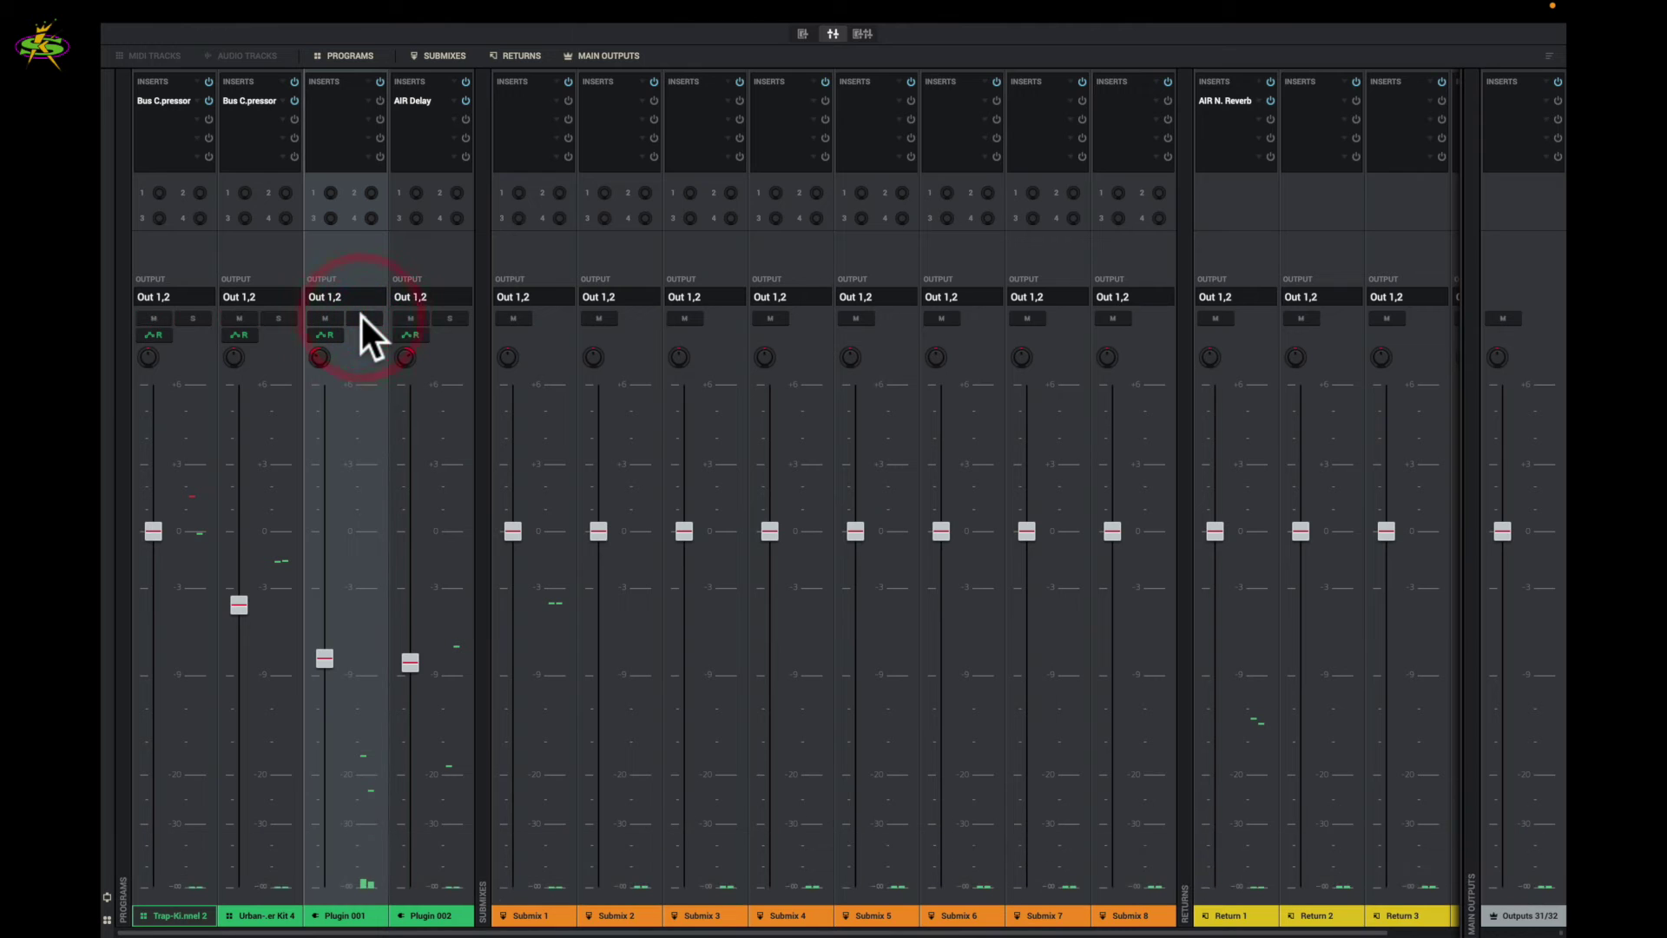
# Solo Plugin 002, play it back alone, and turn its solo off.
pyautogui.click(453, 318)
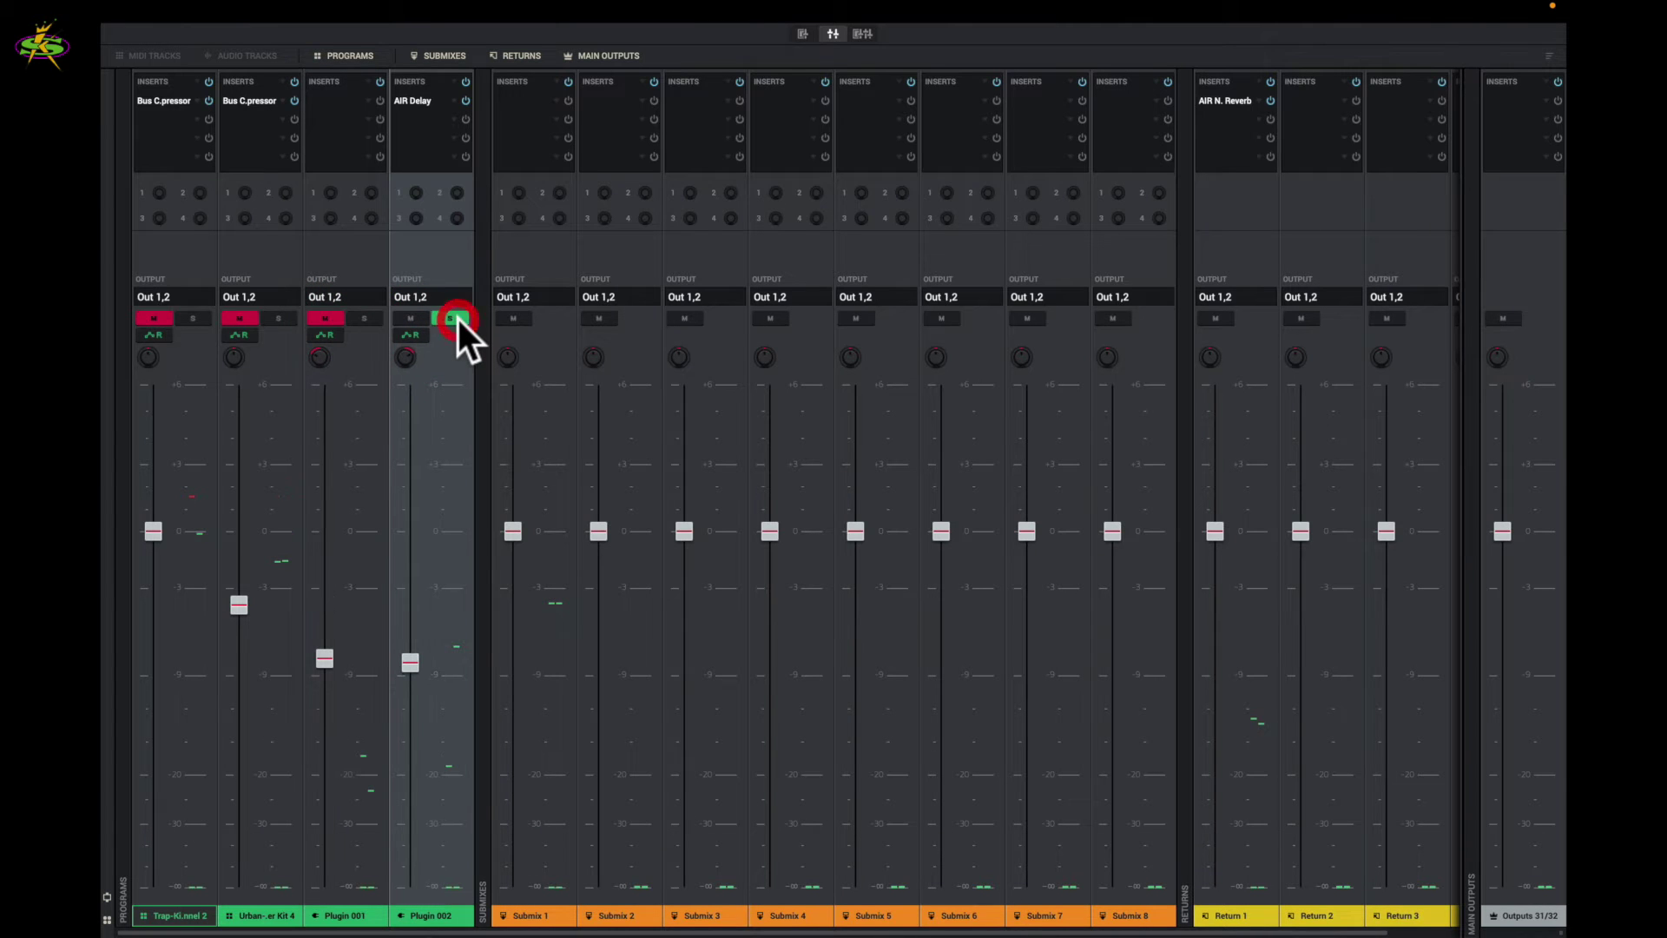
pyautogui.press('space')
pyautogui.click(453, 318)
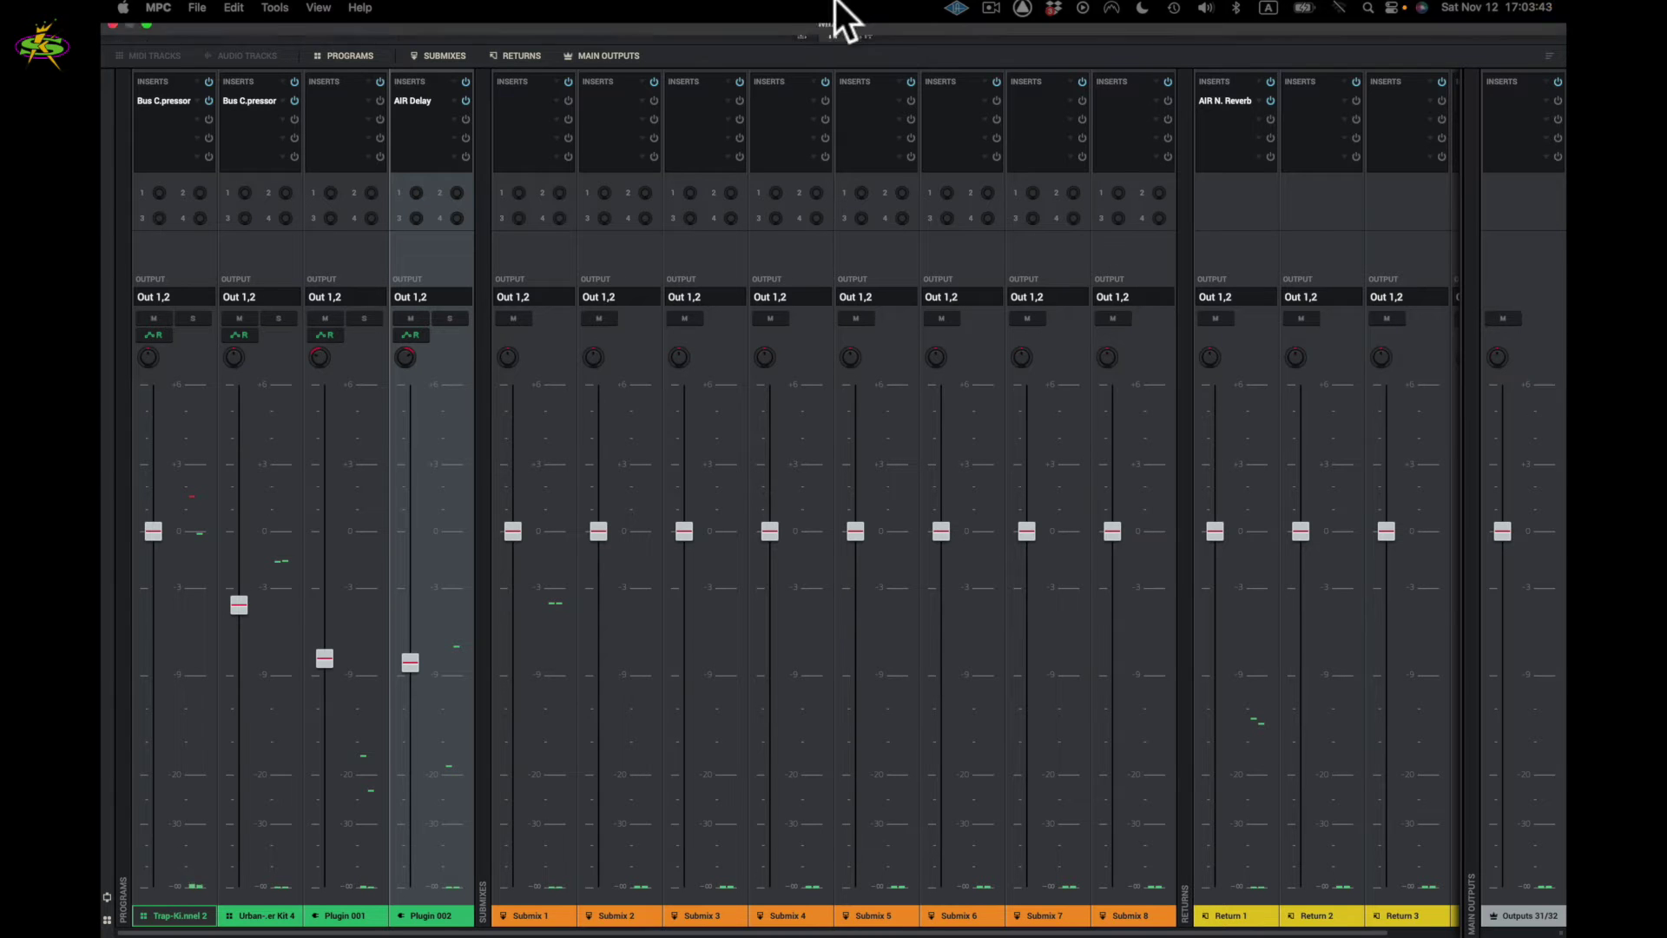
# Show the pad mixer with the pad row hidden, and mute and unmute the Trap-Kit program channel during playback.
pyautogui.click(801, 34)
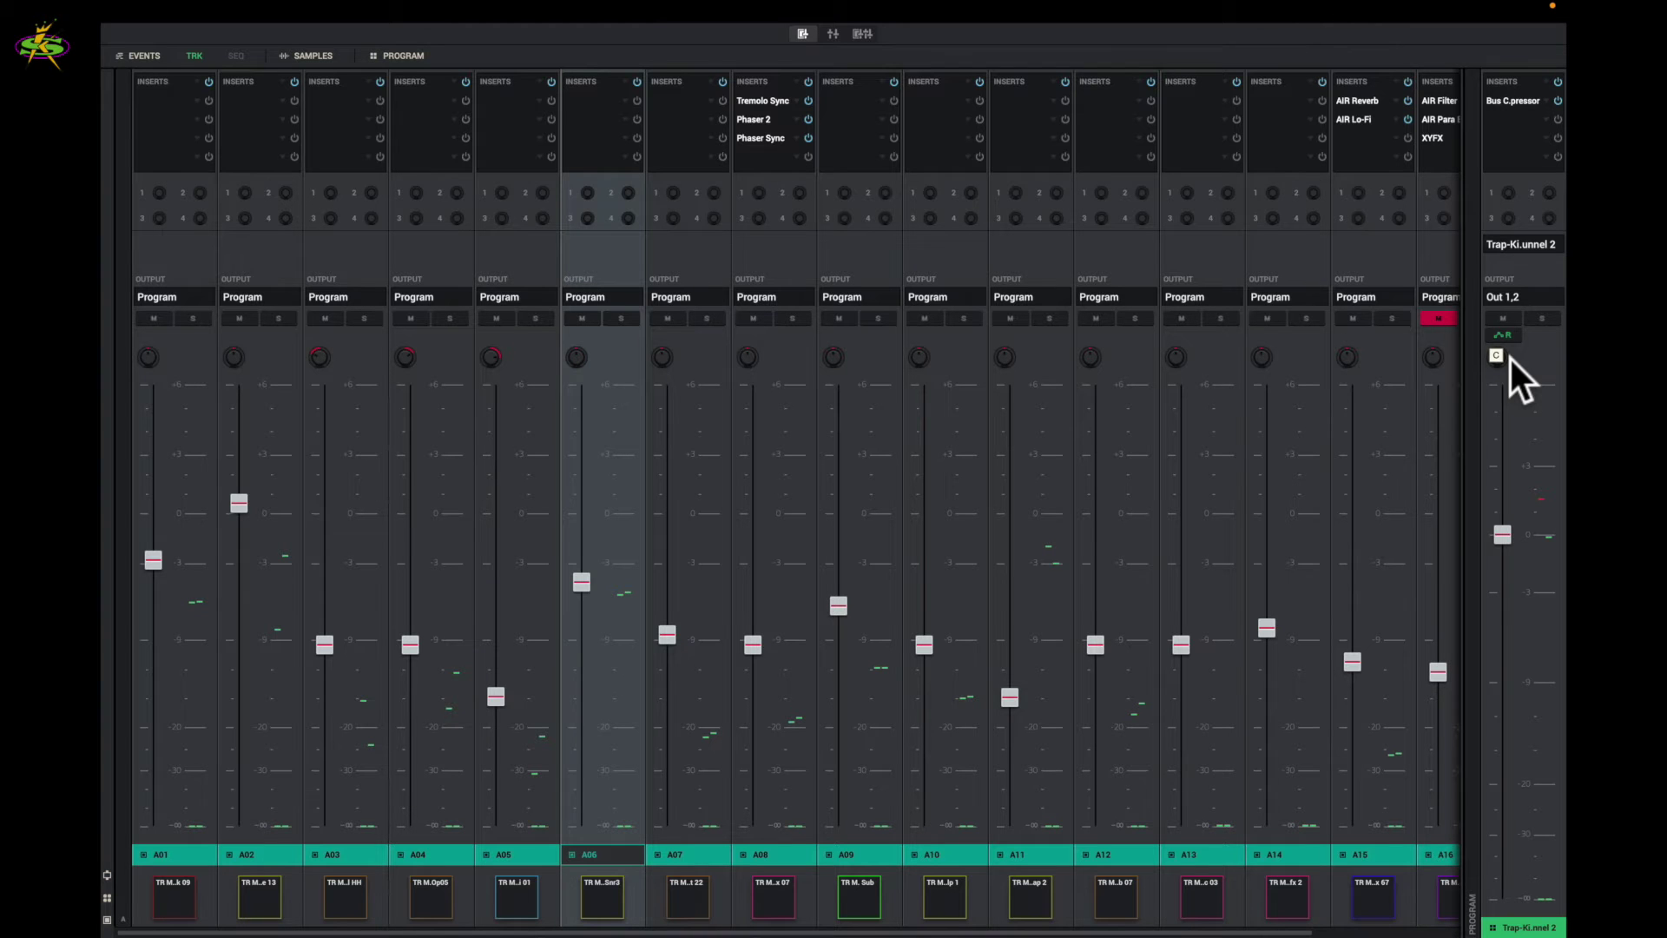
pyautogui.click(107, 920)
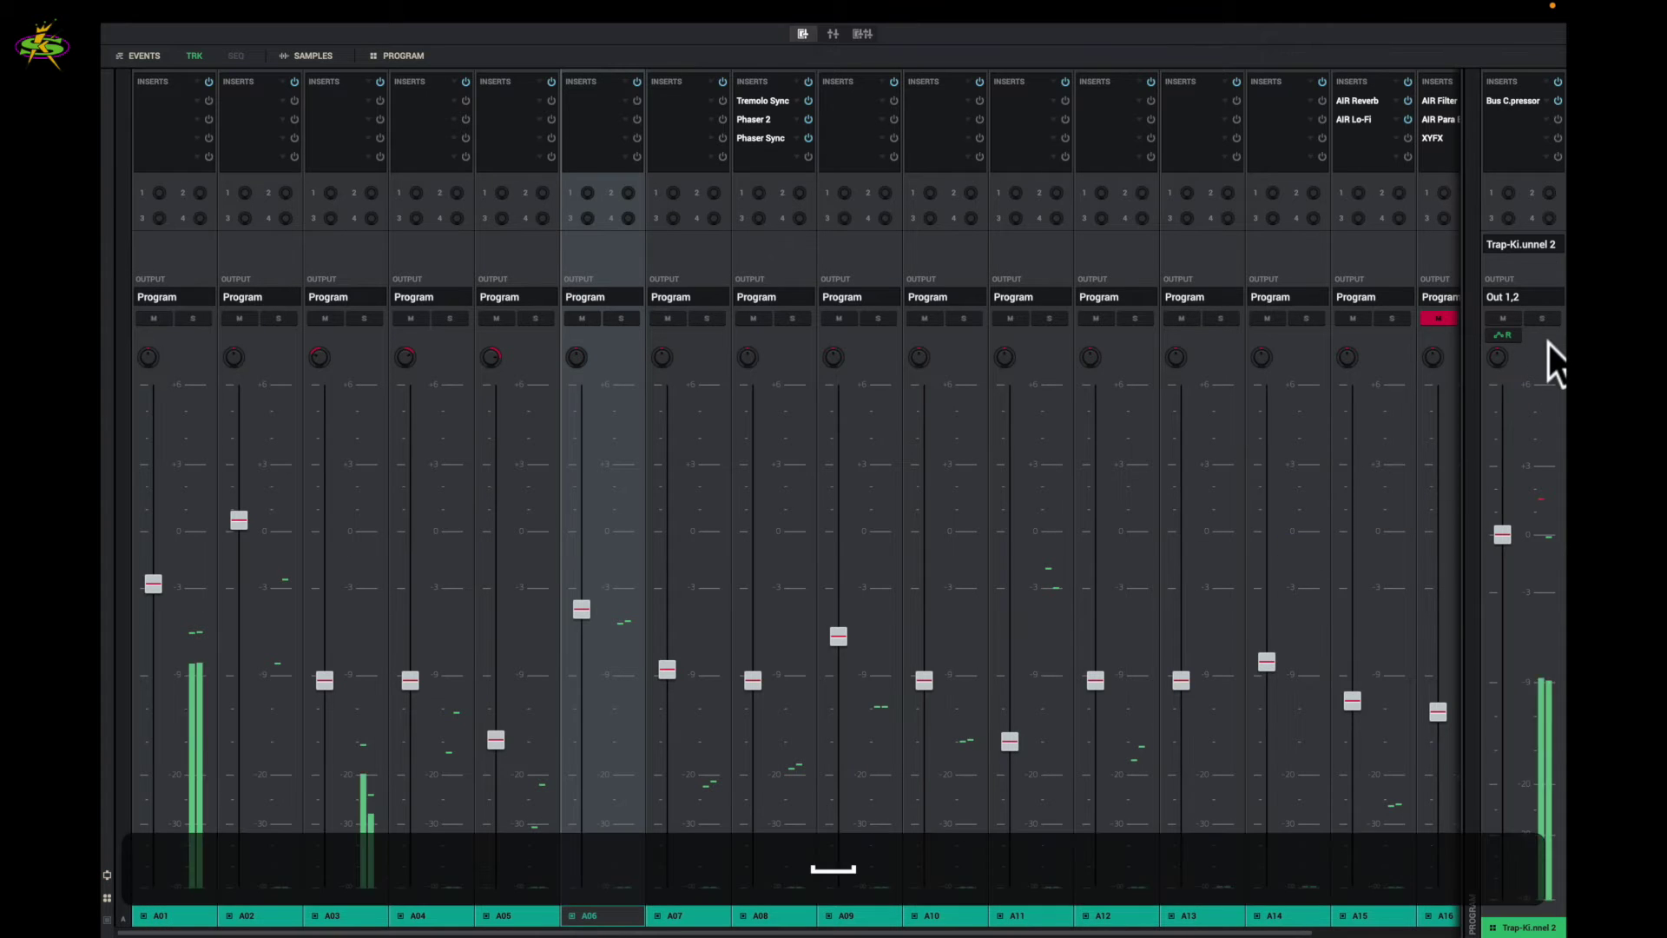
pyautogui.click(1505, 320)
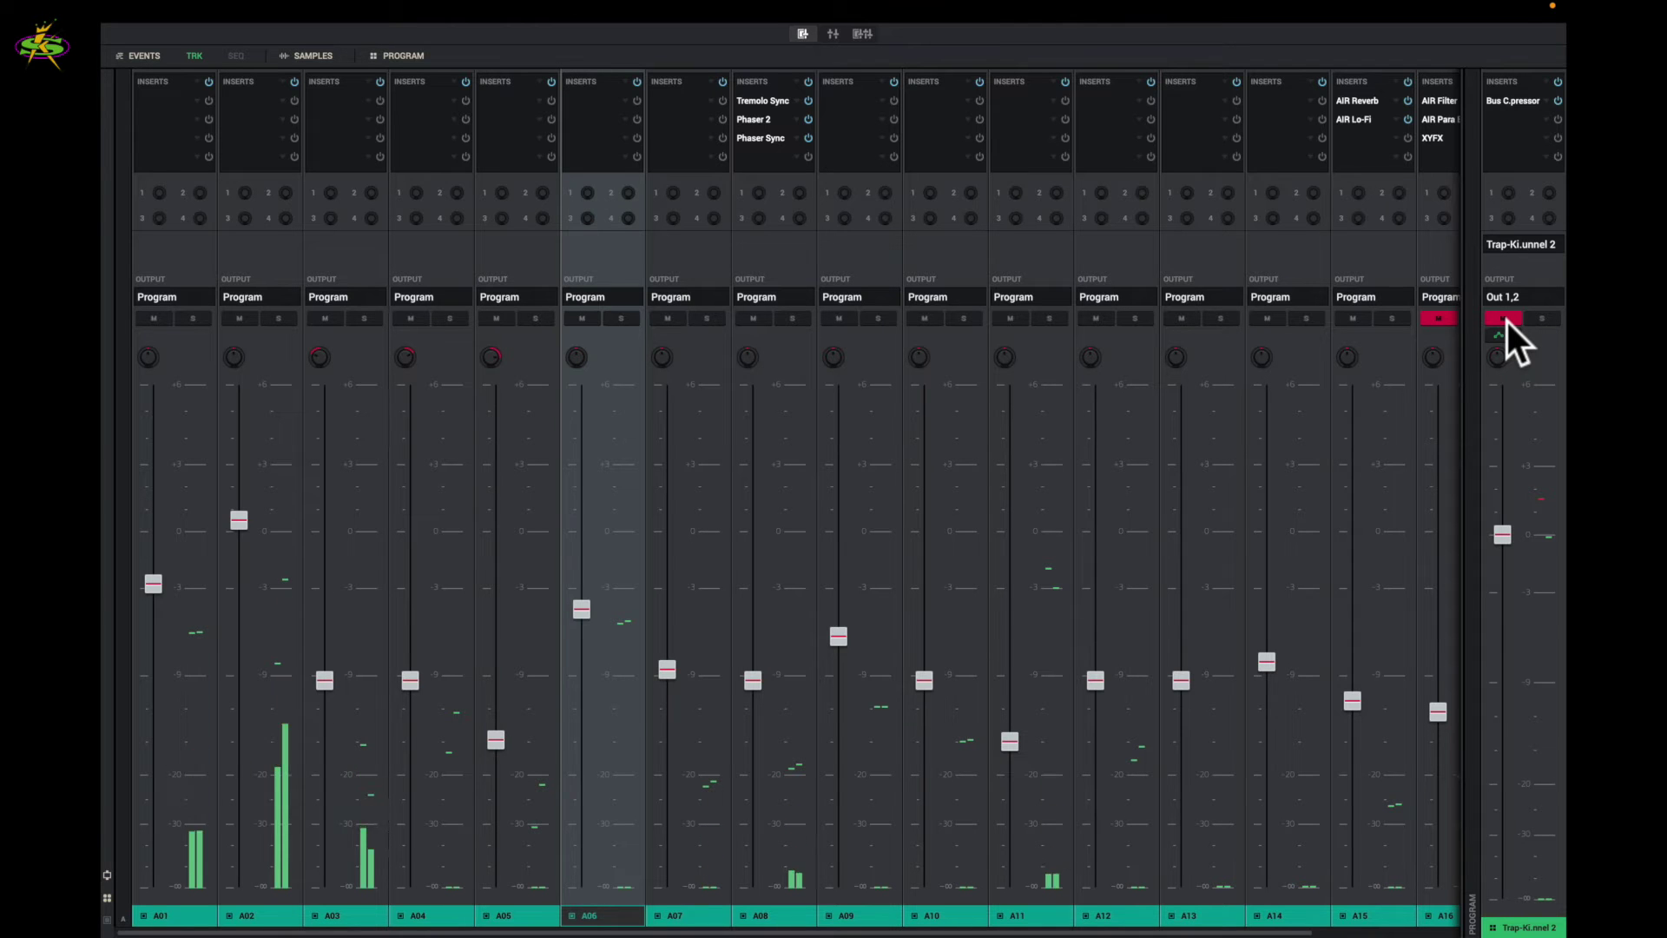
pyautogui.click(1507, 321)
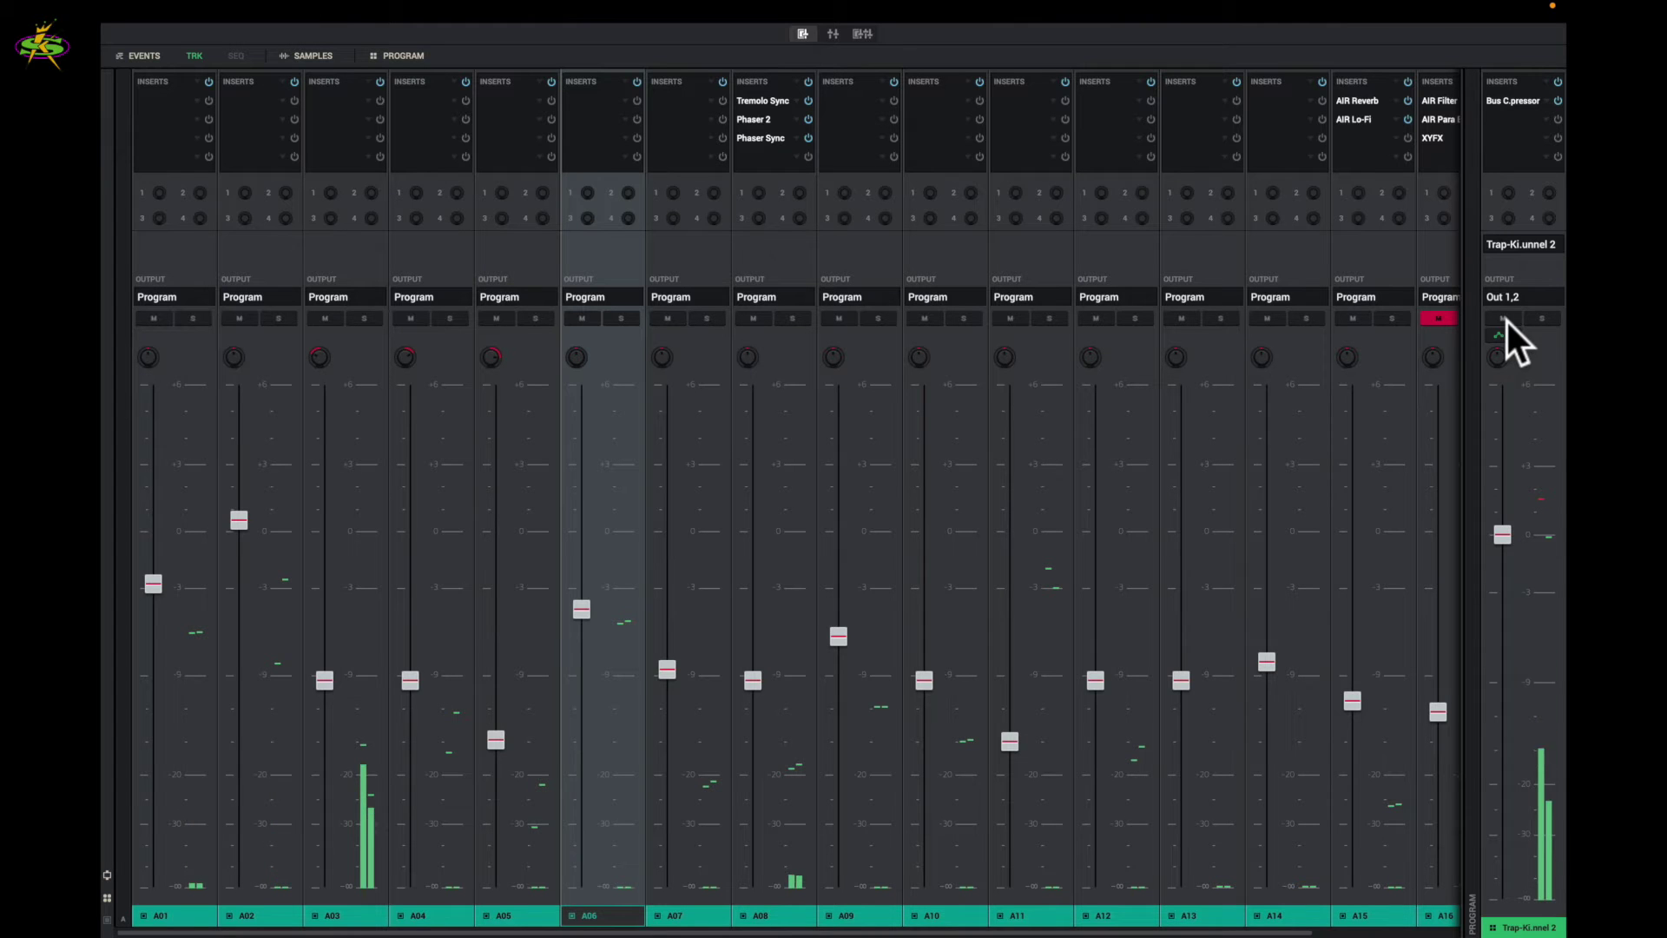
# Solo the Trap-Kit program from the pad mixer during playback, and turn that solo off in the channel mixer.
pyautogui.click(1540, 316)
pyautogui.moveTo(1513, 562)
pyautogui.moveTo(1503, 535)
pyautogui.mouseDown()
pyautogui.moveTo(1562, 907)
pyautogui.moveTo(1545, 887)
pyautogui.moveTo(1528, 527)
pyautogui.mouseUp()
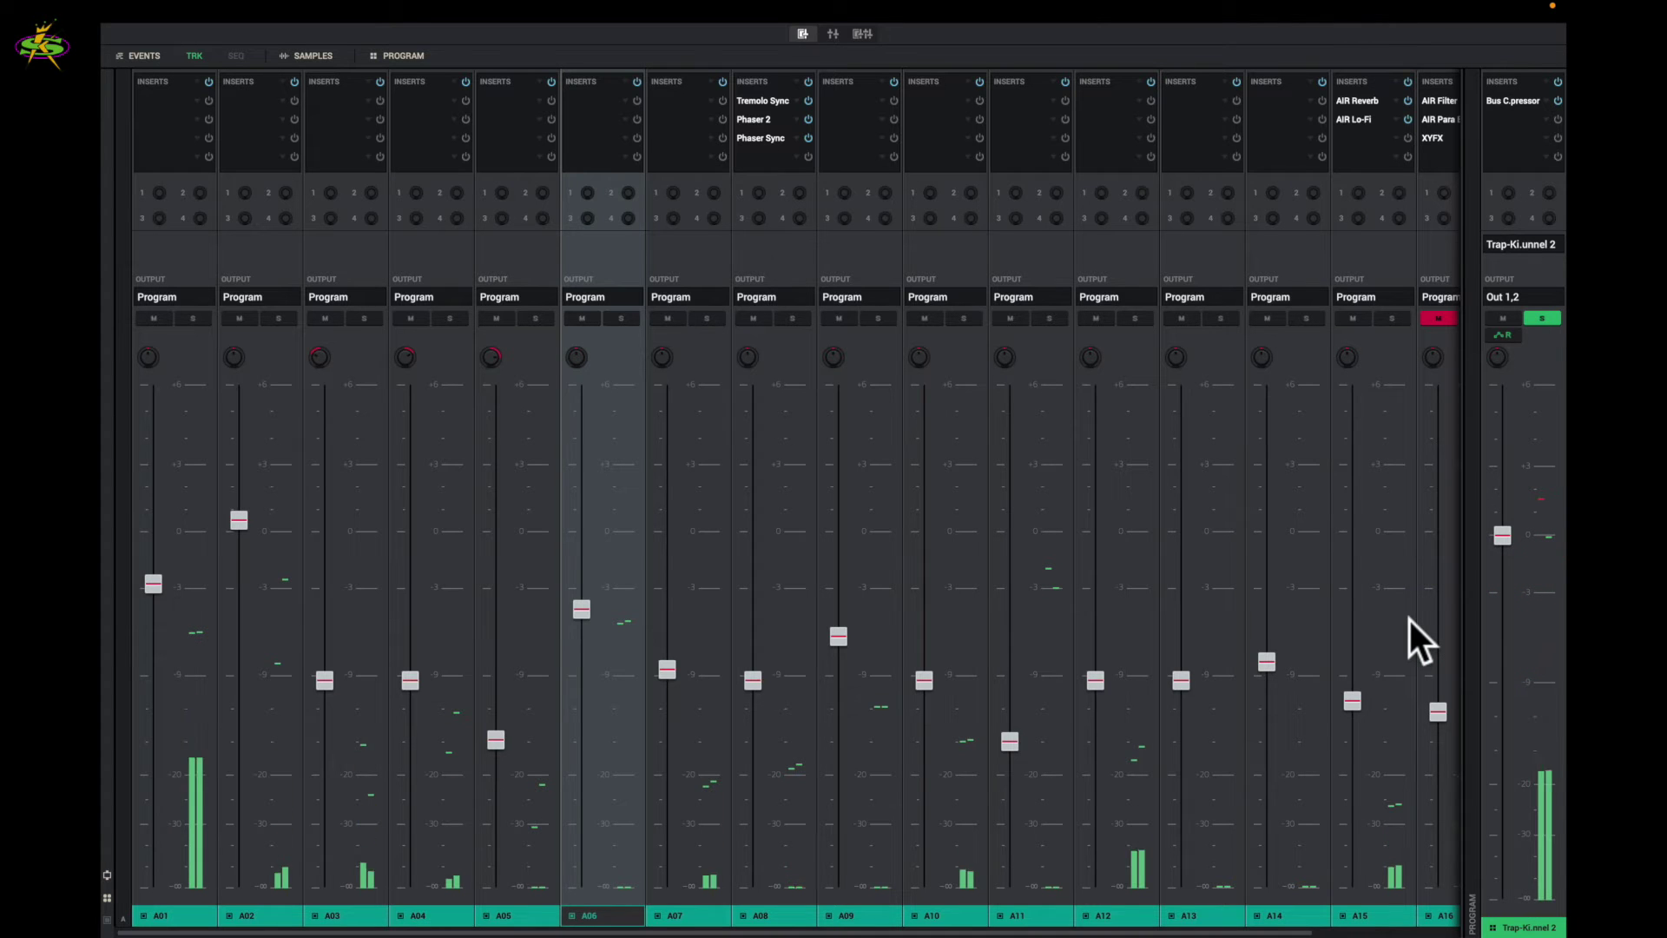
pyautogui.press('space')
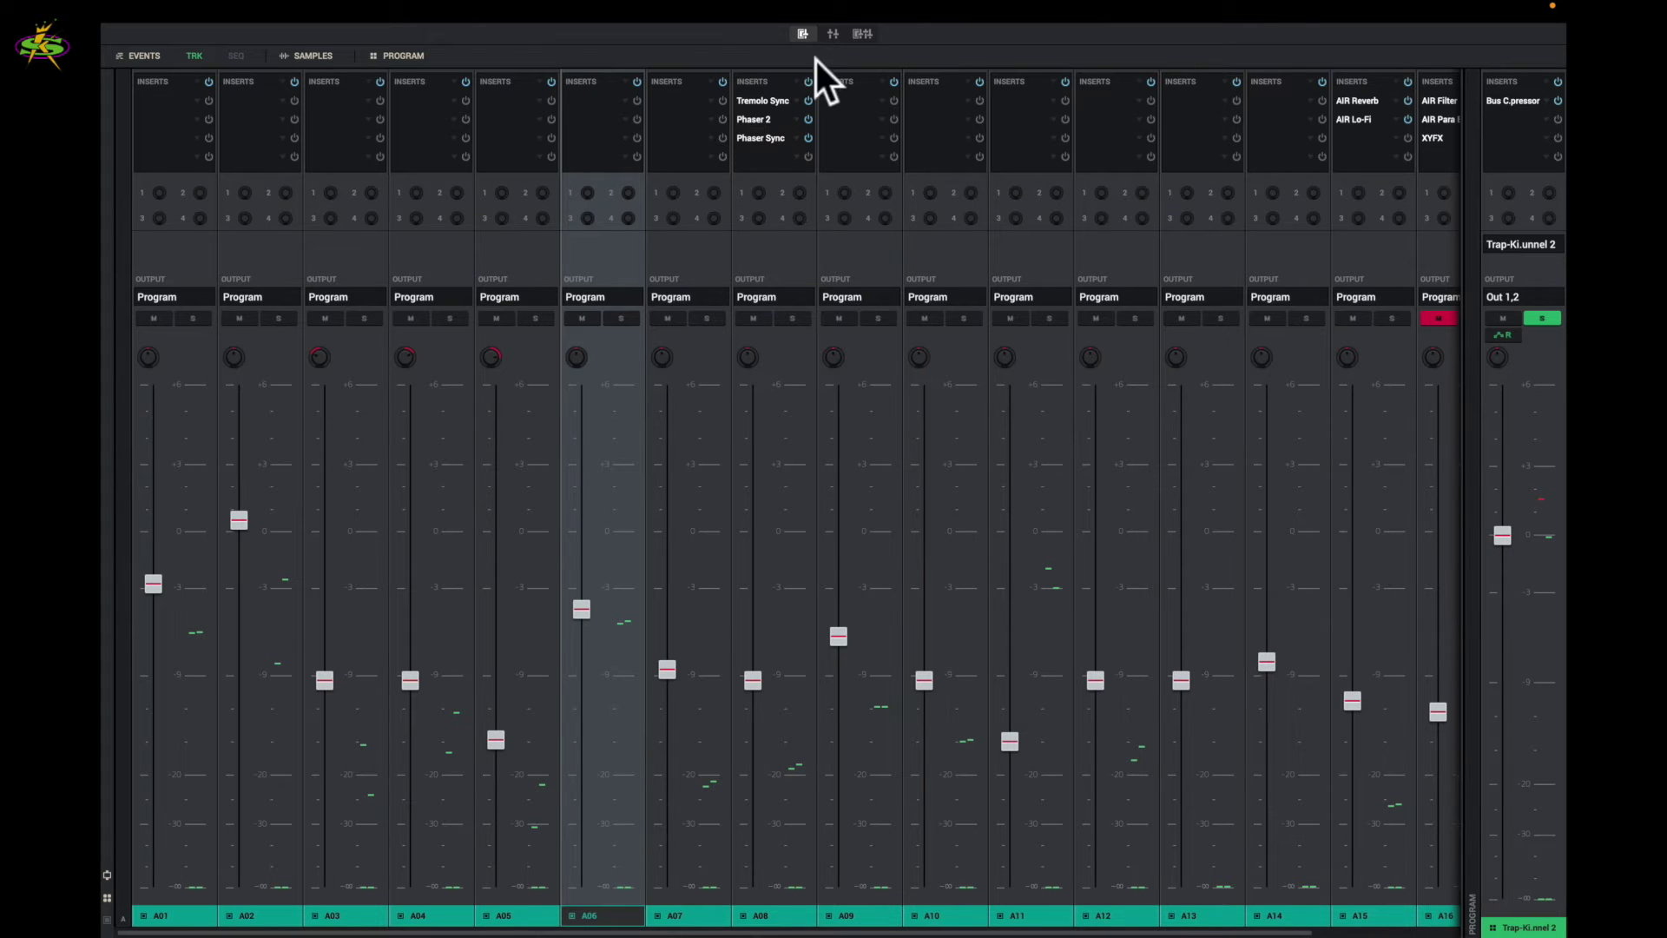
pyautogui.click(832, 33)
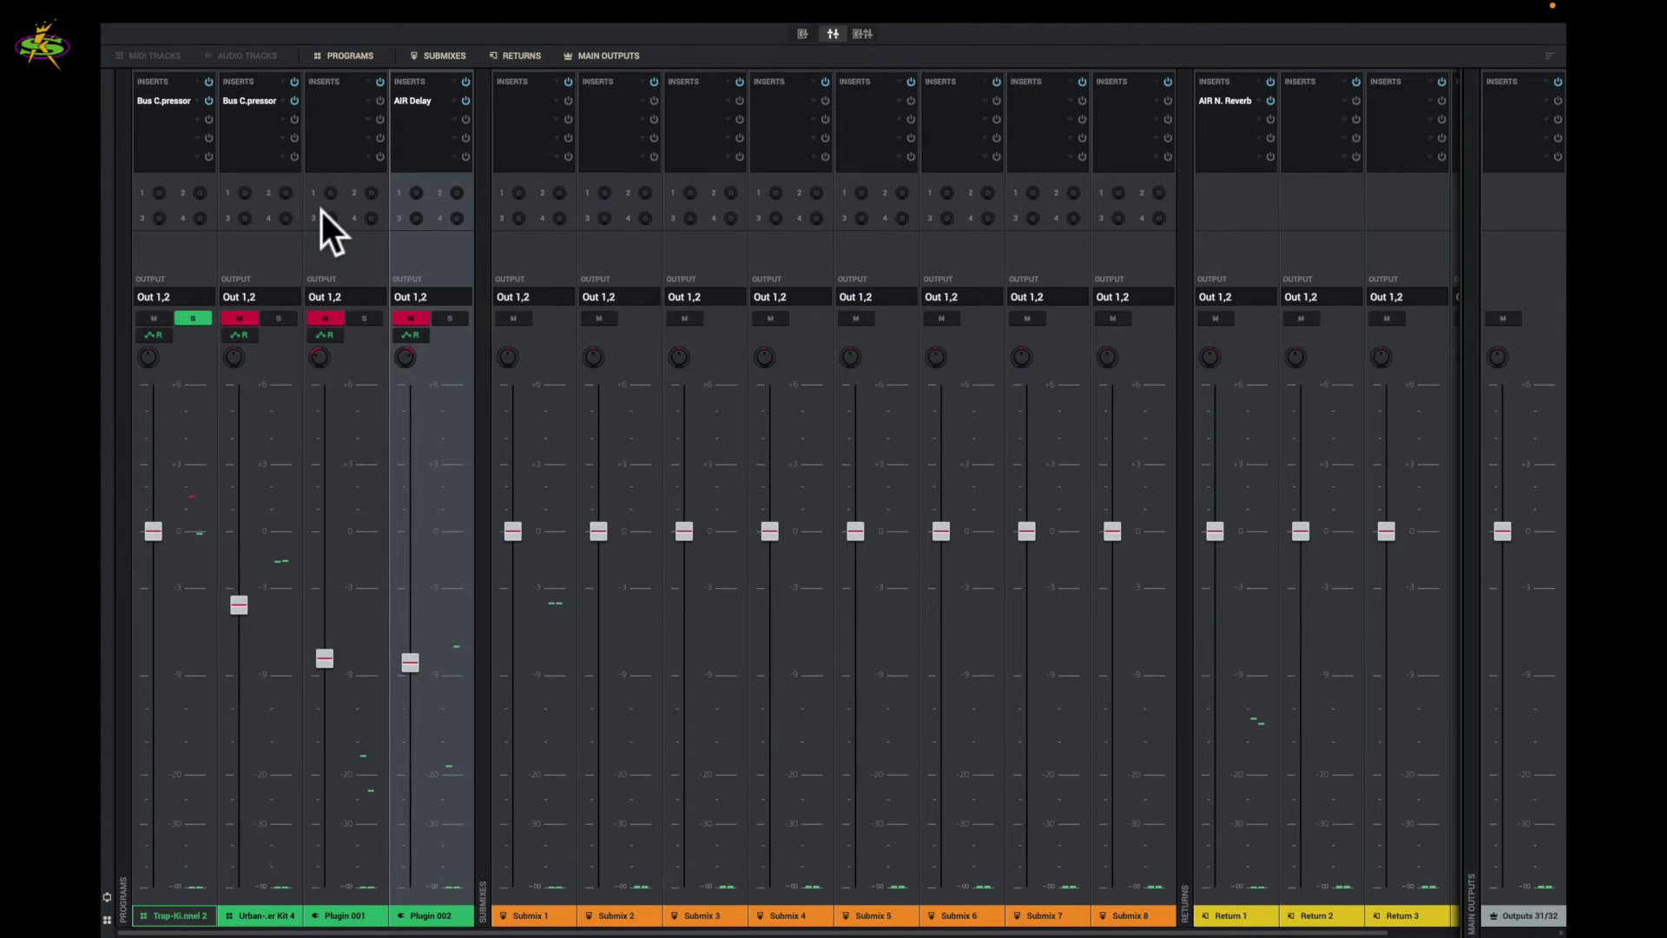
pyautogui.click(191, 317)
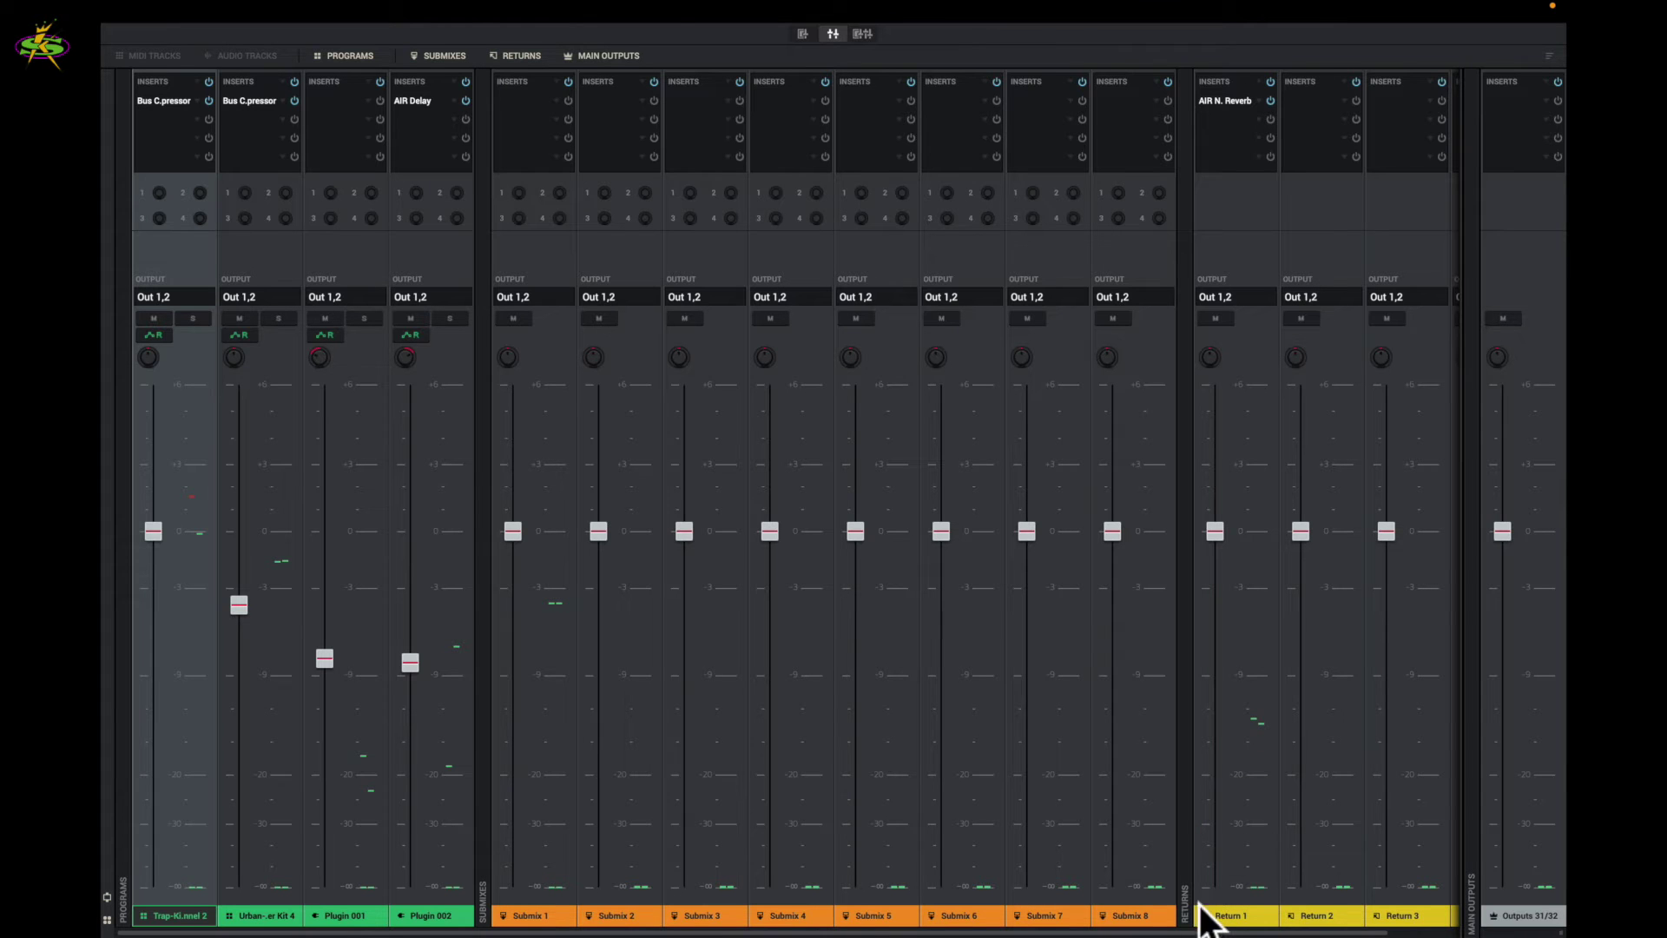
# Bring up the return channels and the Outputs 1/2 main channel, play the sequence through them, and select Outputs 1/2.
pyautogui.hscroll(1, 1257, 800)
pyautogui.hscroll(1, 1257, 801)
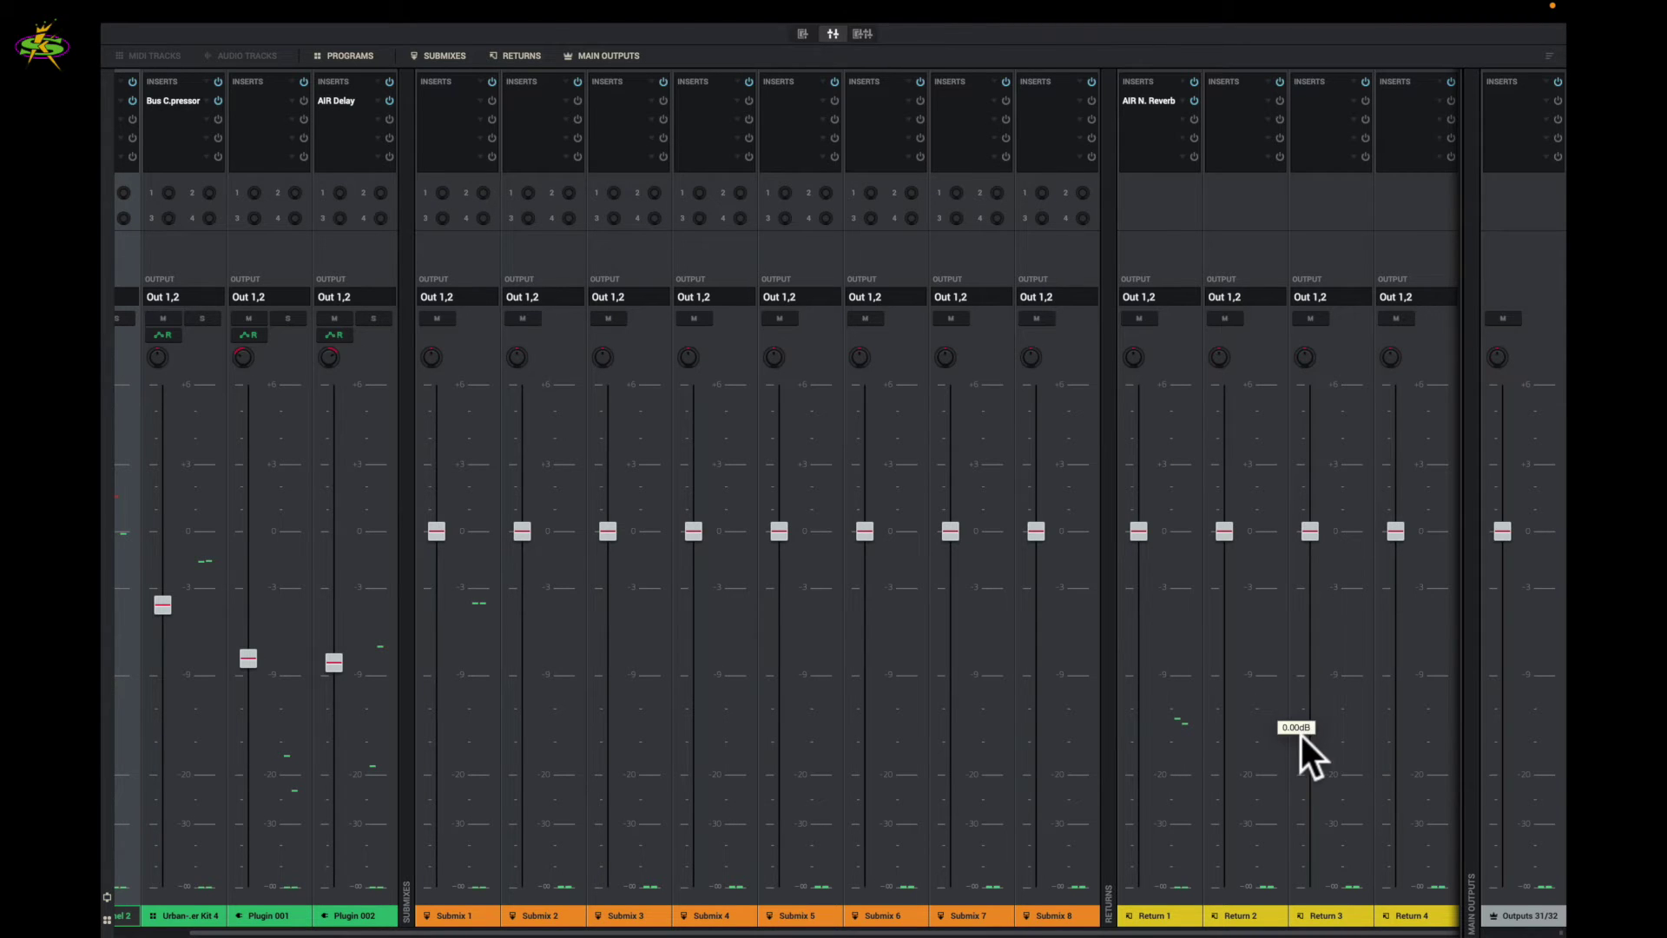
pyautogui.press('space')
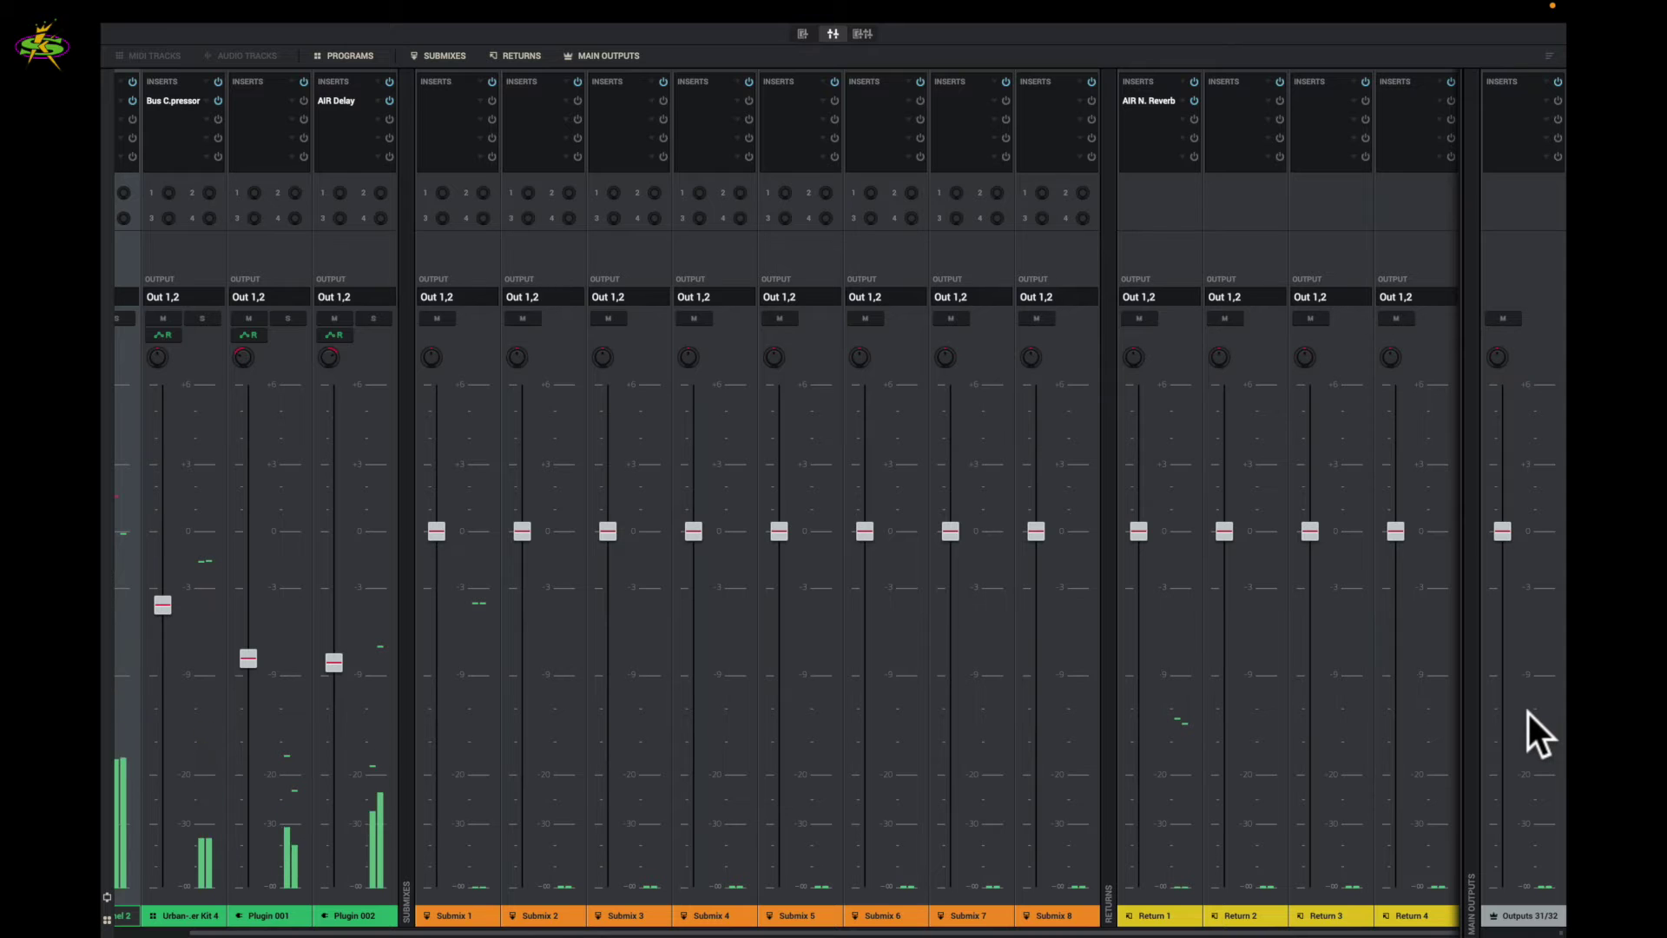
pyautogui.hscroll(-1, 1528, 712)
pyautogui.hscroll(-10, 1528, 712)
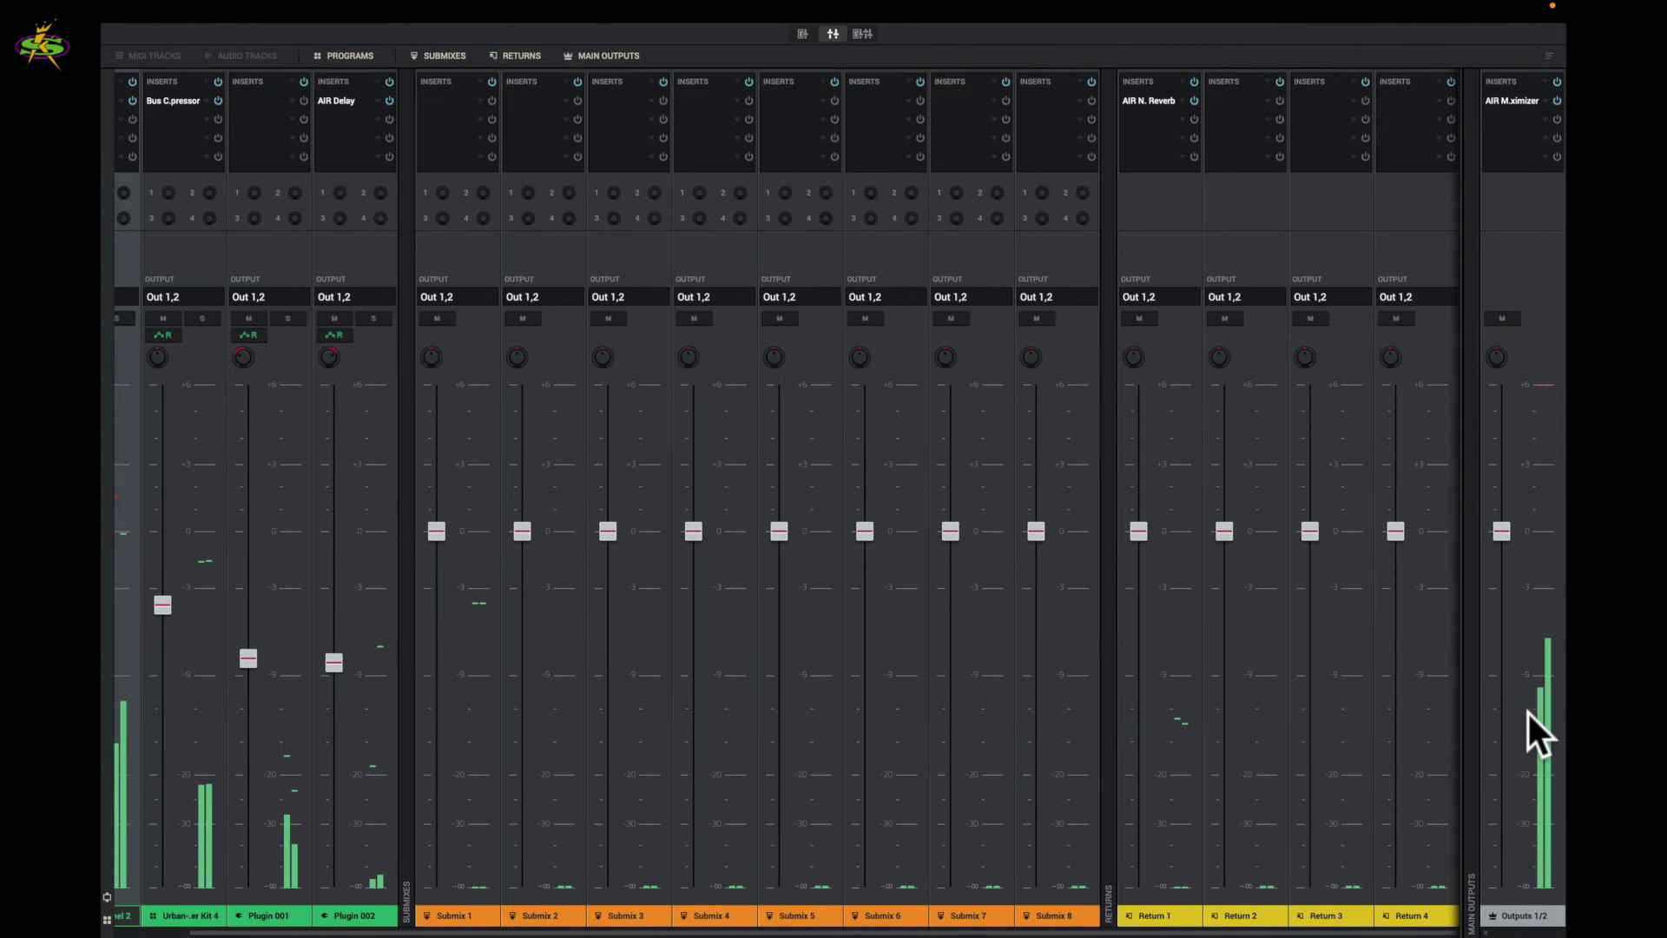
pyautogui.press('space')
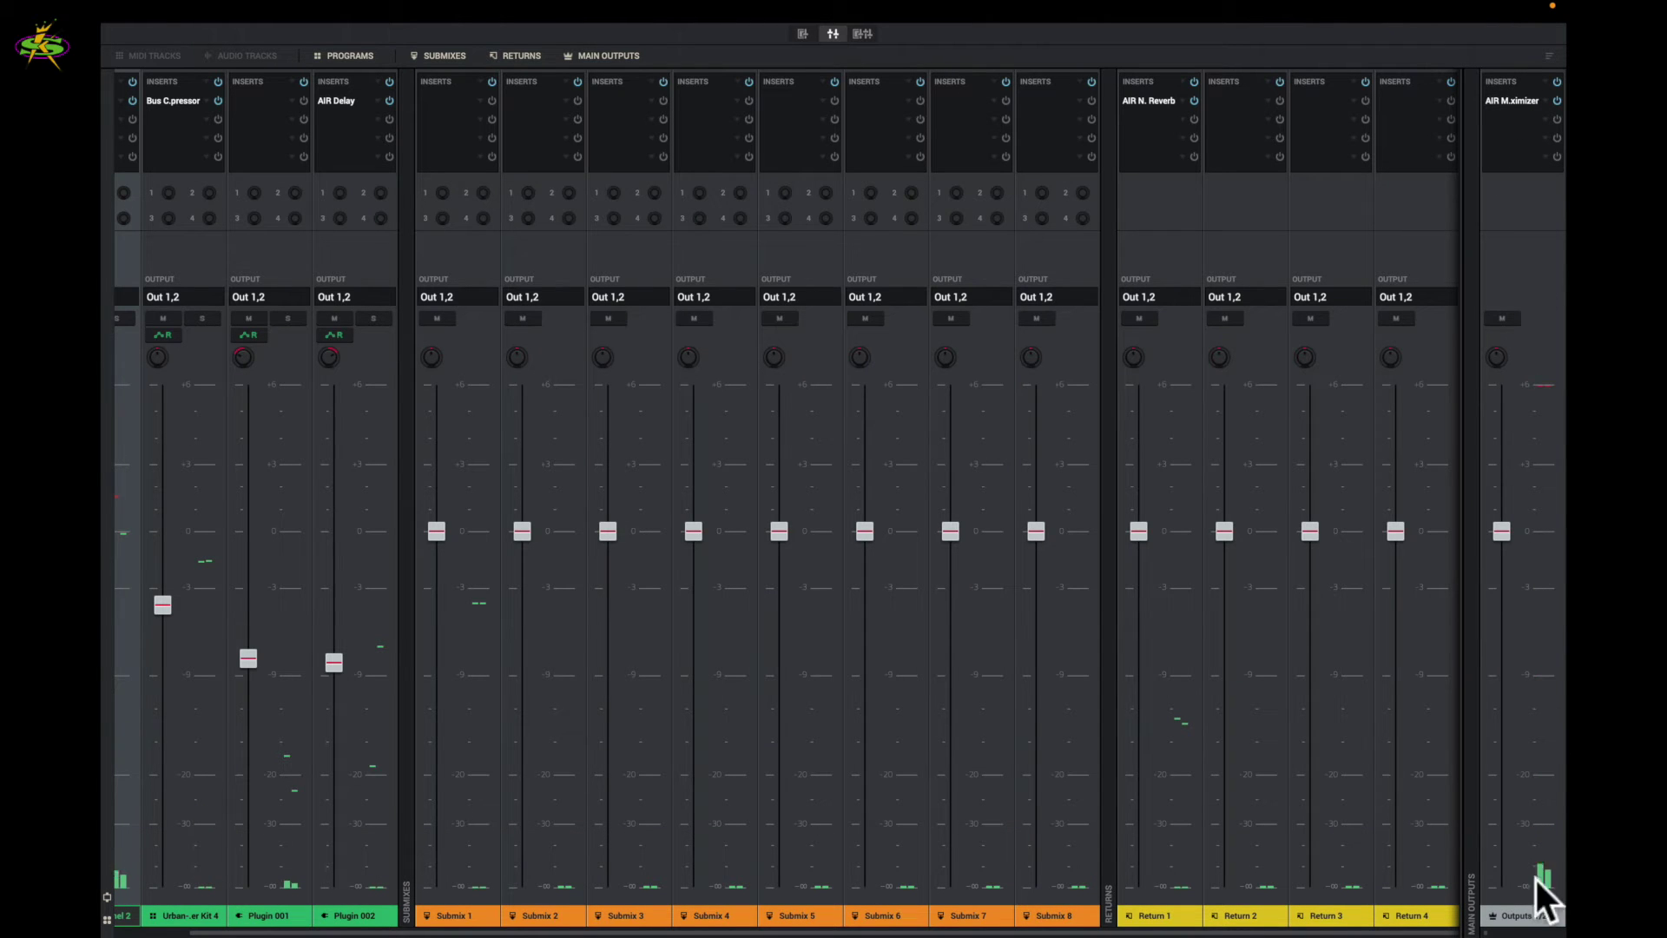
pyautogui.click(1515, 919)
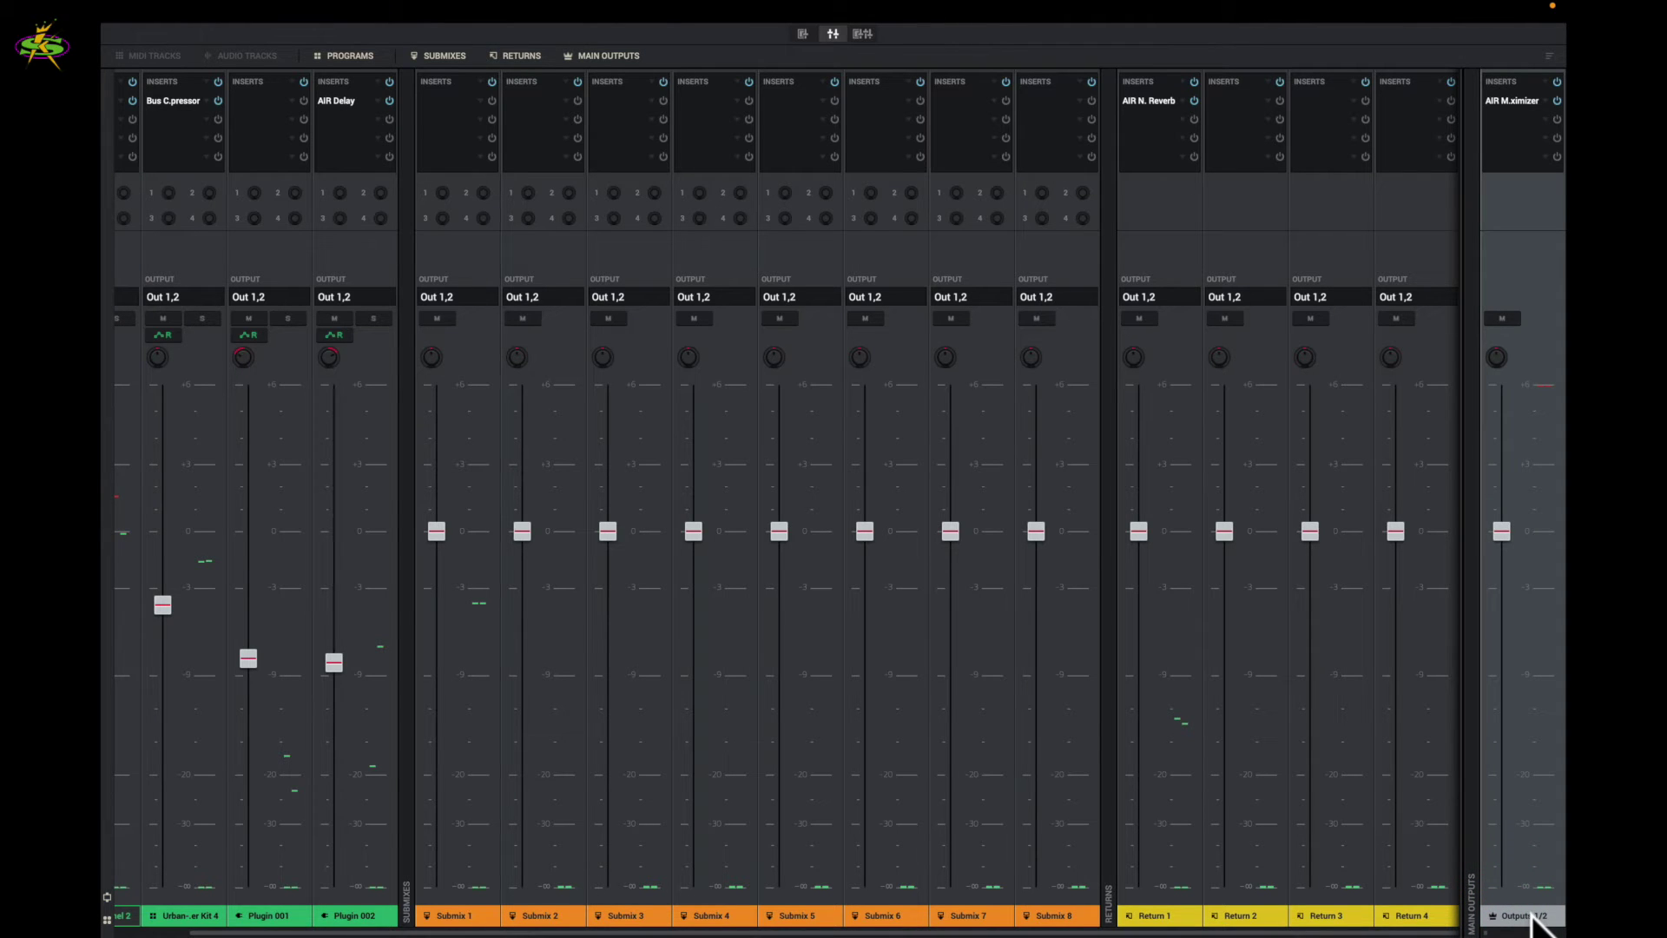
# Play the sequence, mute Plugin 002, Plugin 001 and the Urban Kit 4 program, and bring the Trap-Kit channel into view.
pyautogui.press('space')
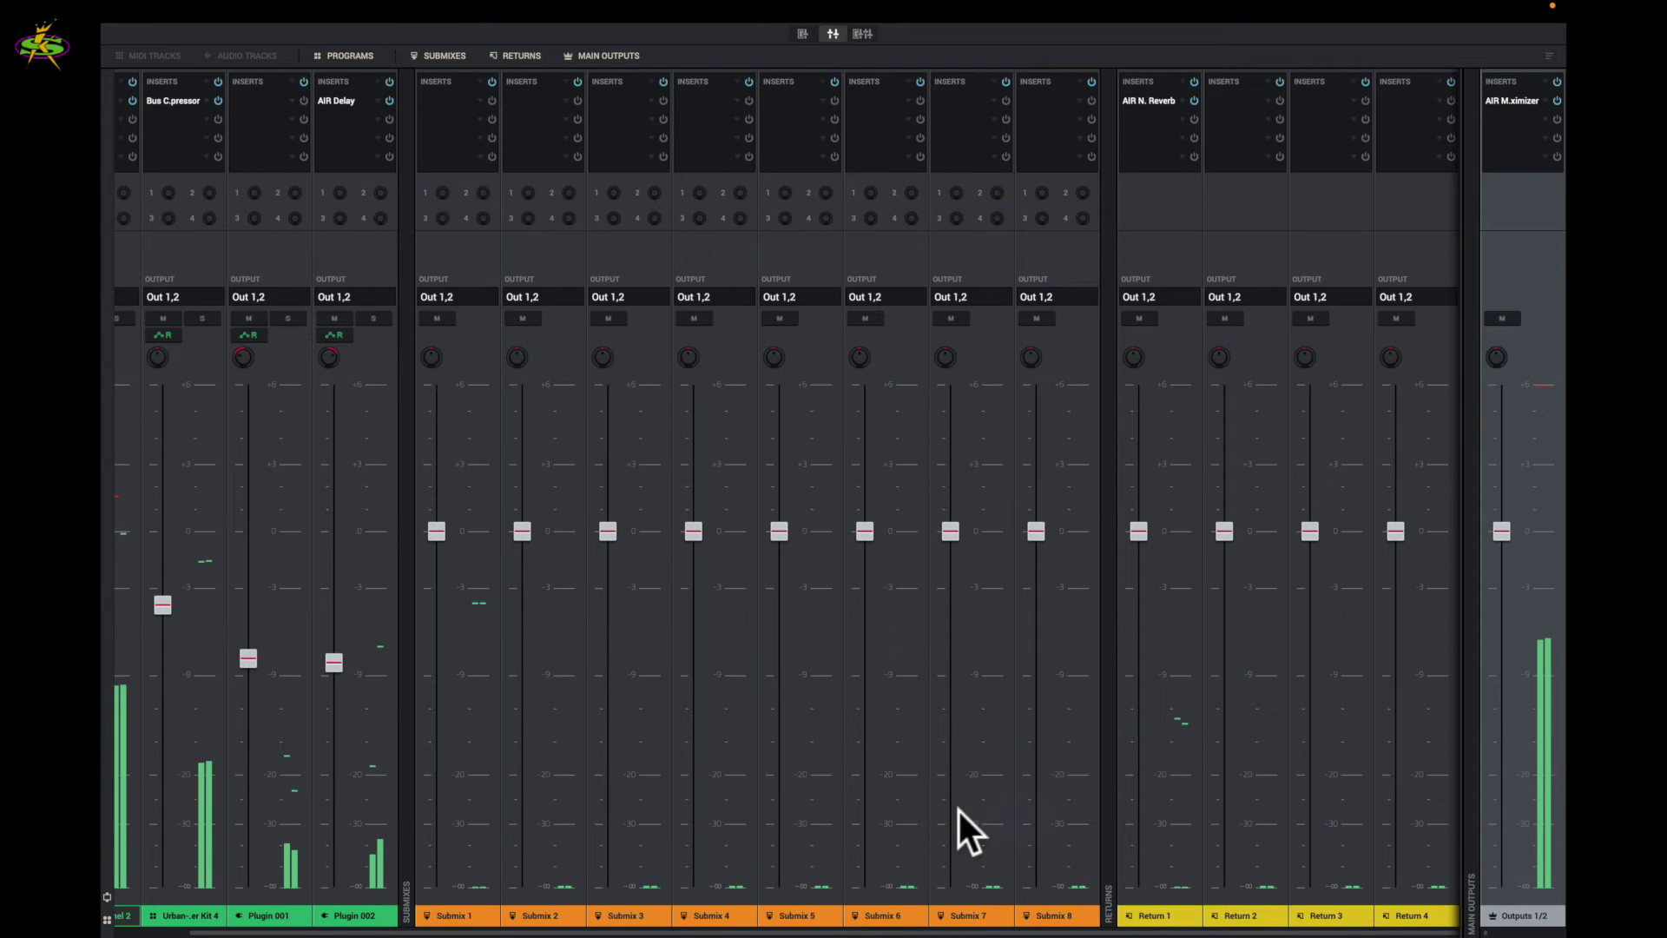
pyautogui.click(338, 317)
pyautogui.click(250, 319)
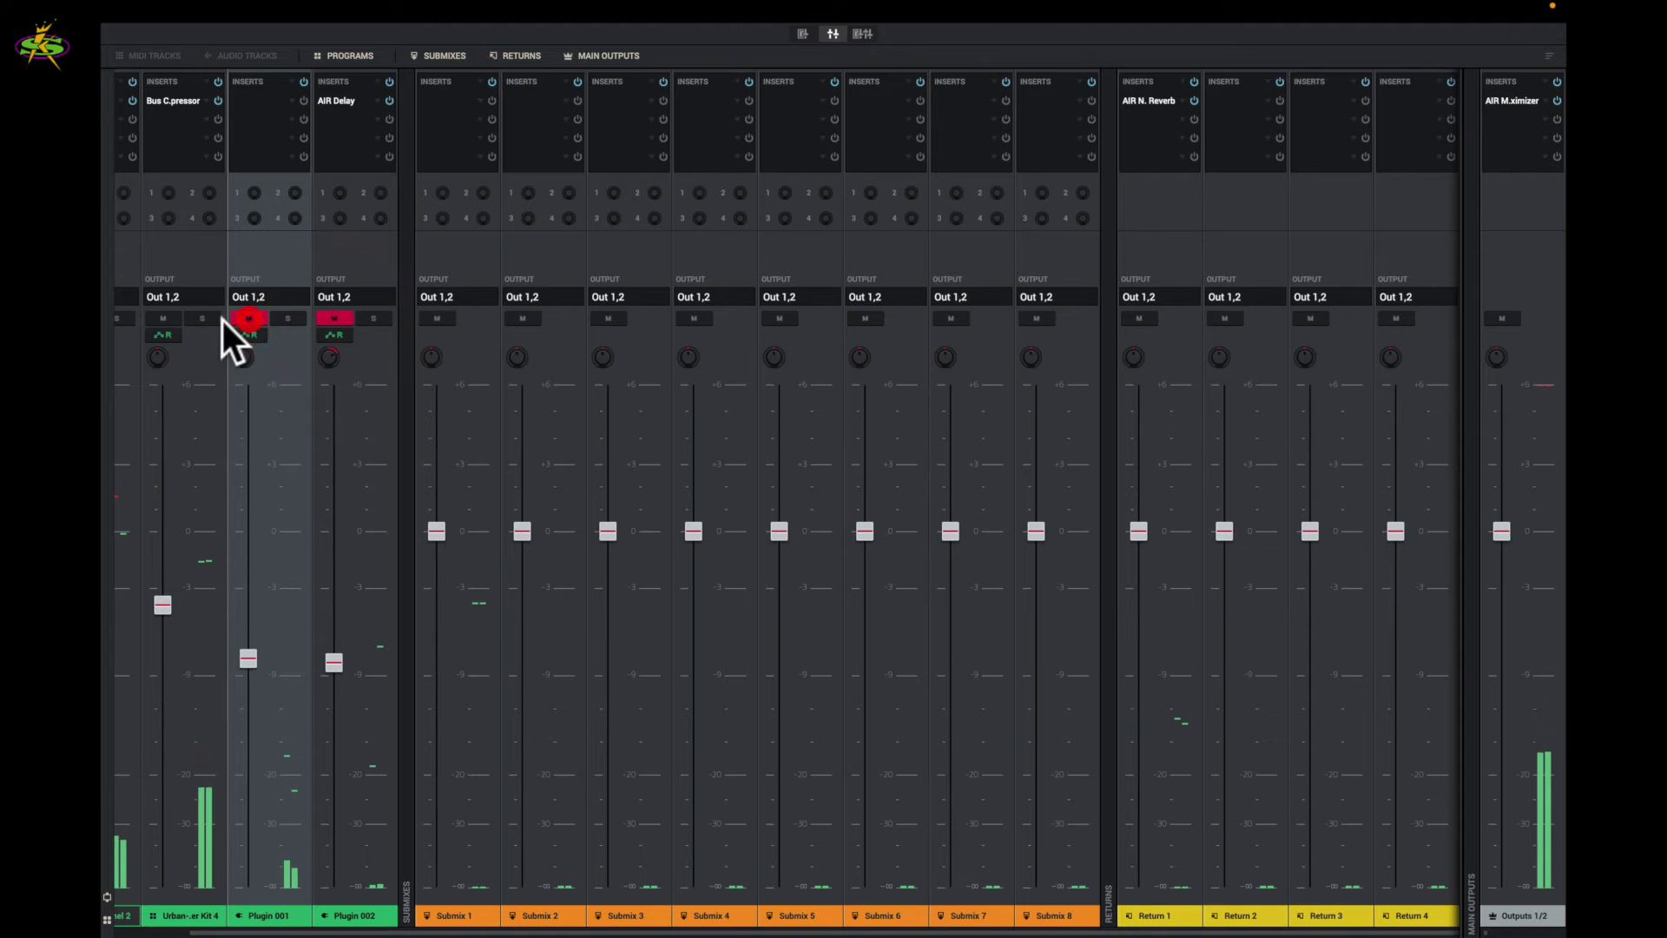
pyautogui.click(161, 318)
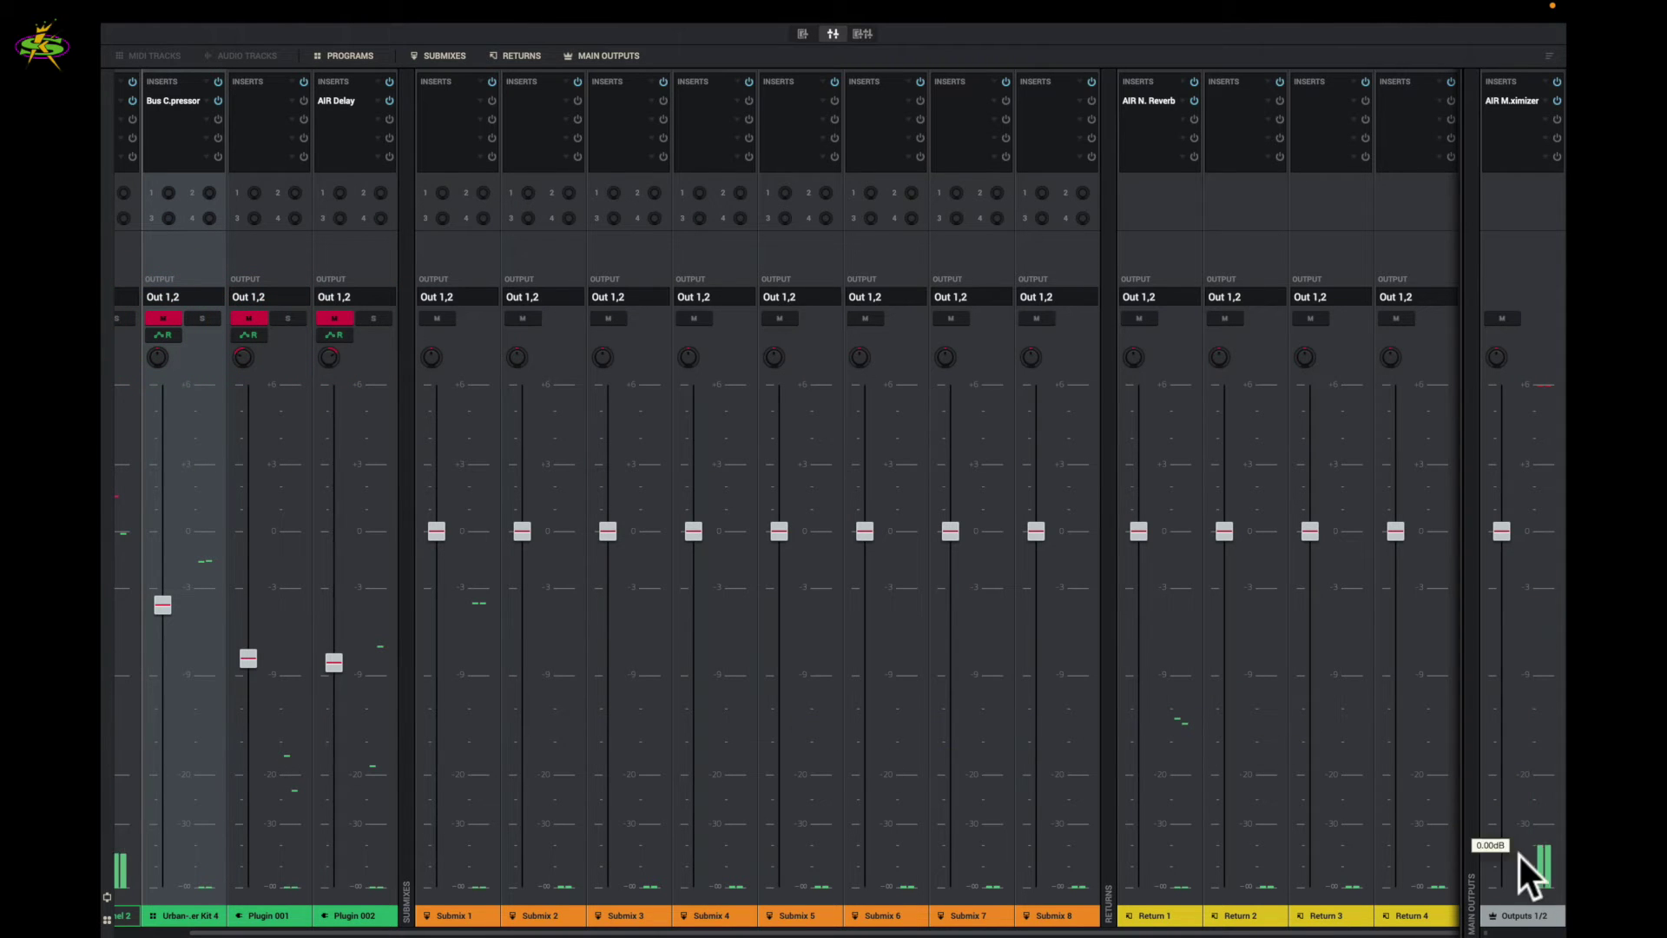
pyautogui.hscroll(-1, 1122, 790)
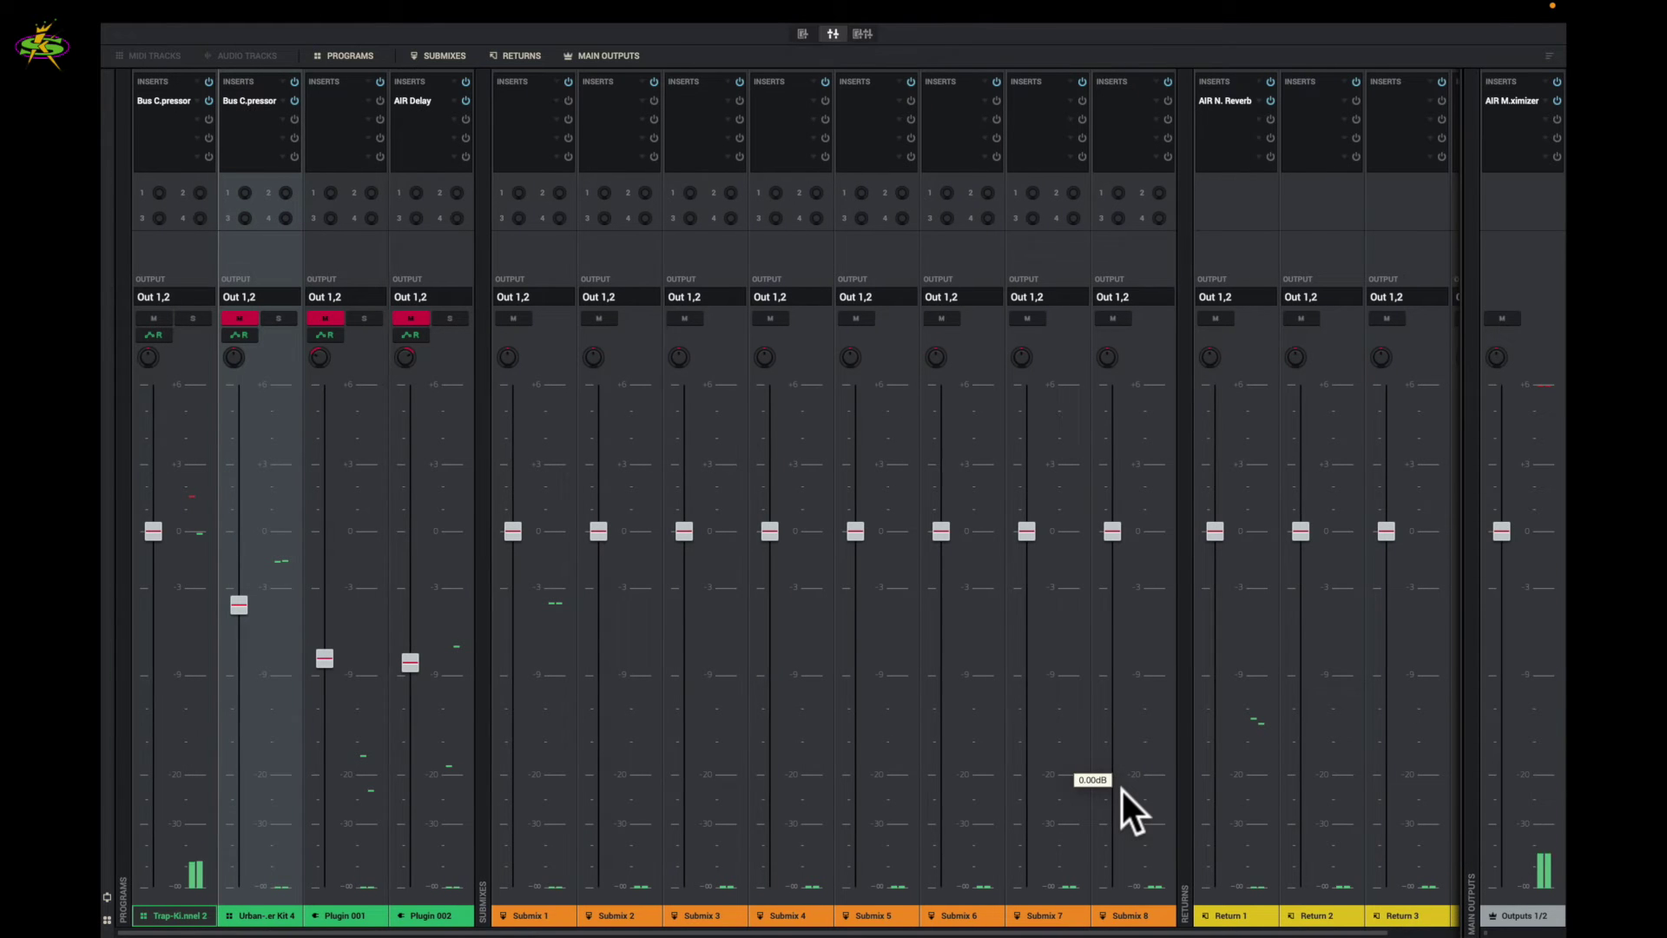
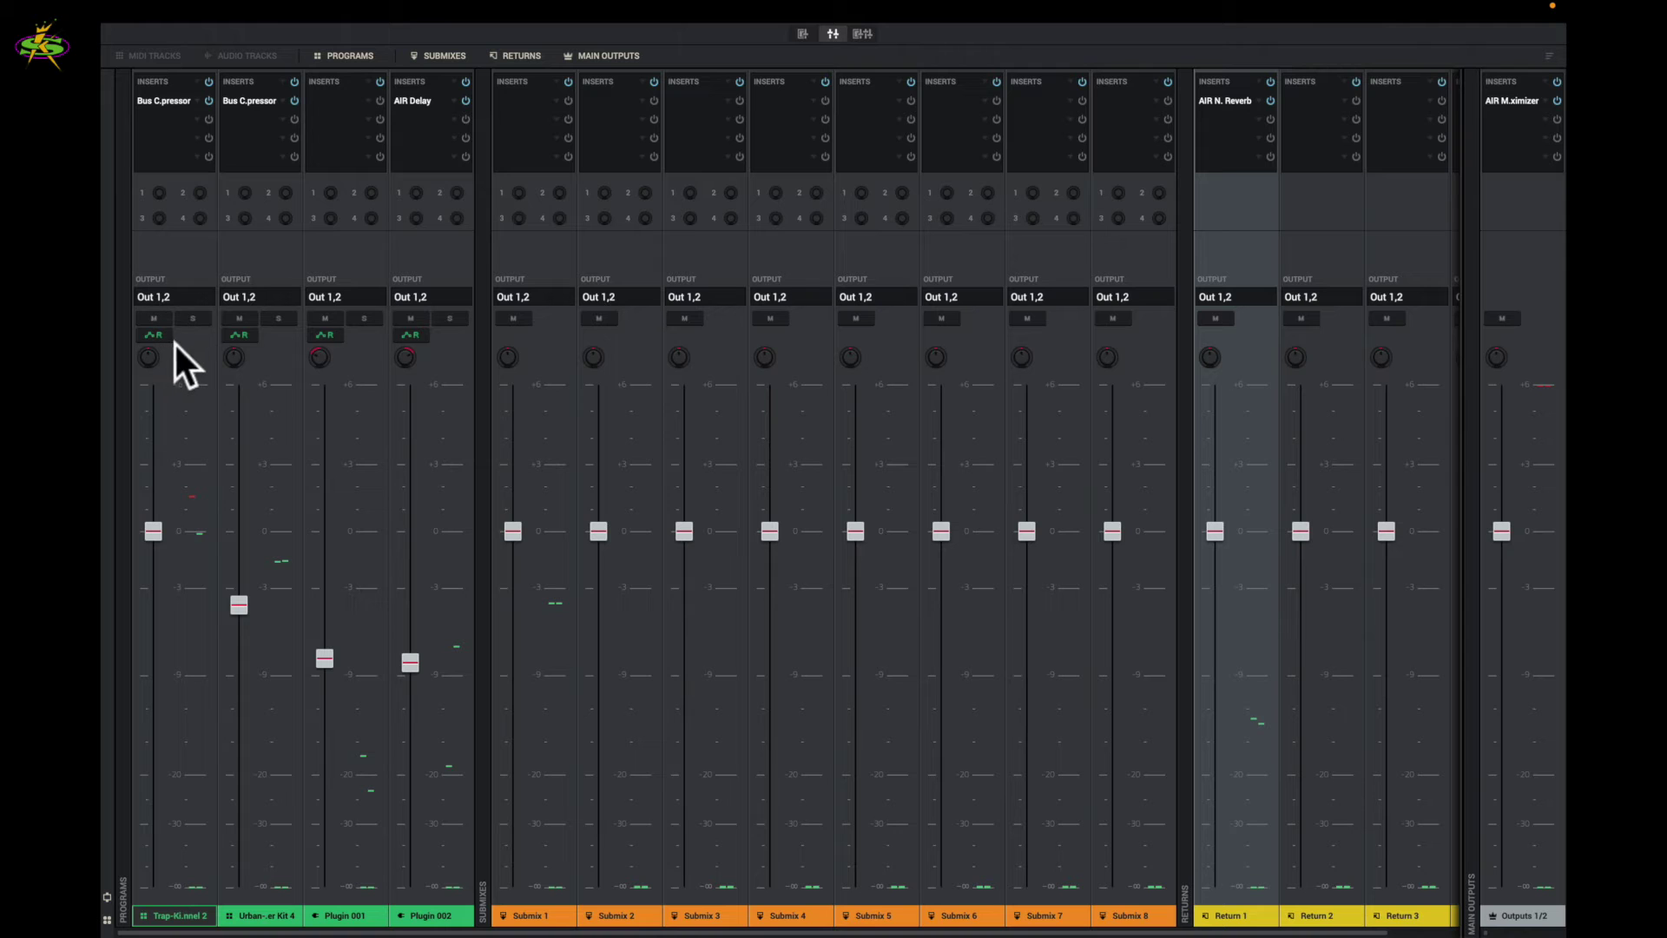
# Solo the Trap-Kit program and raise its send 1 to about -5.15 dB to feed the reverb on Return 1.
pyautogui.click(191, 318)
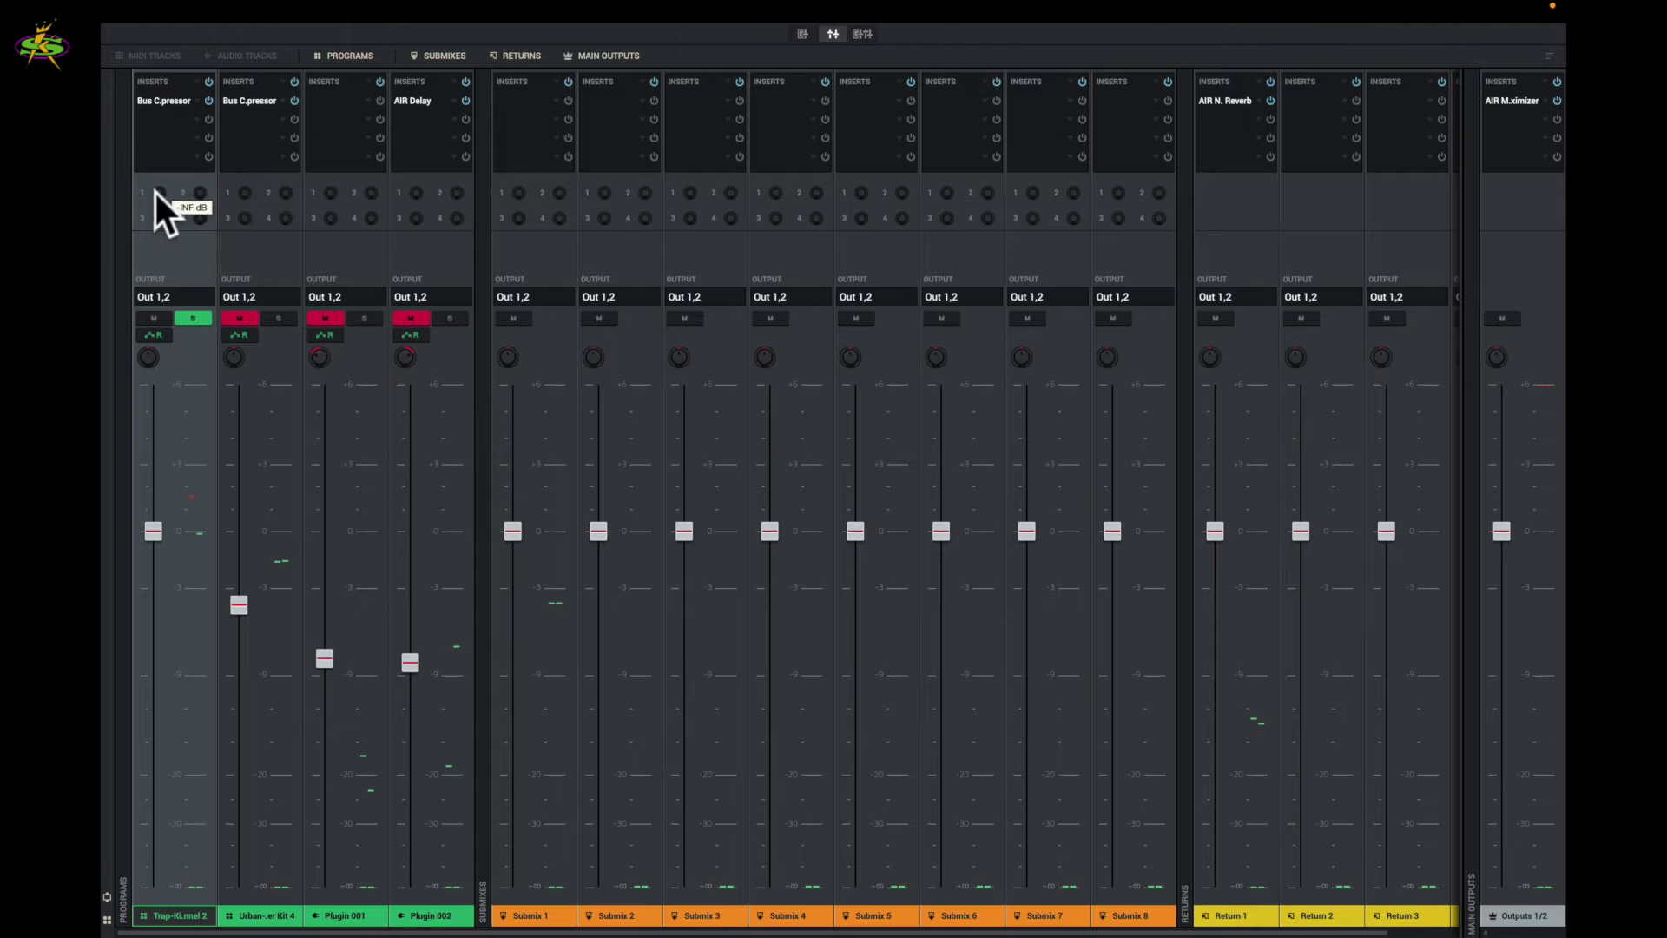
pyautogui.moveTo(158, 193)
pyautogui.mouseDown()
pyautogui.moveTo(158, 174)
pyautogui.moveTo(164, 213)
pyautogui.mouseUp()
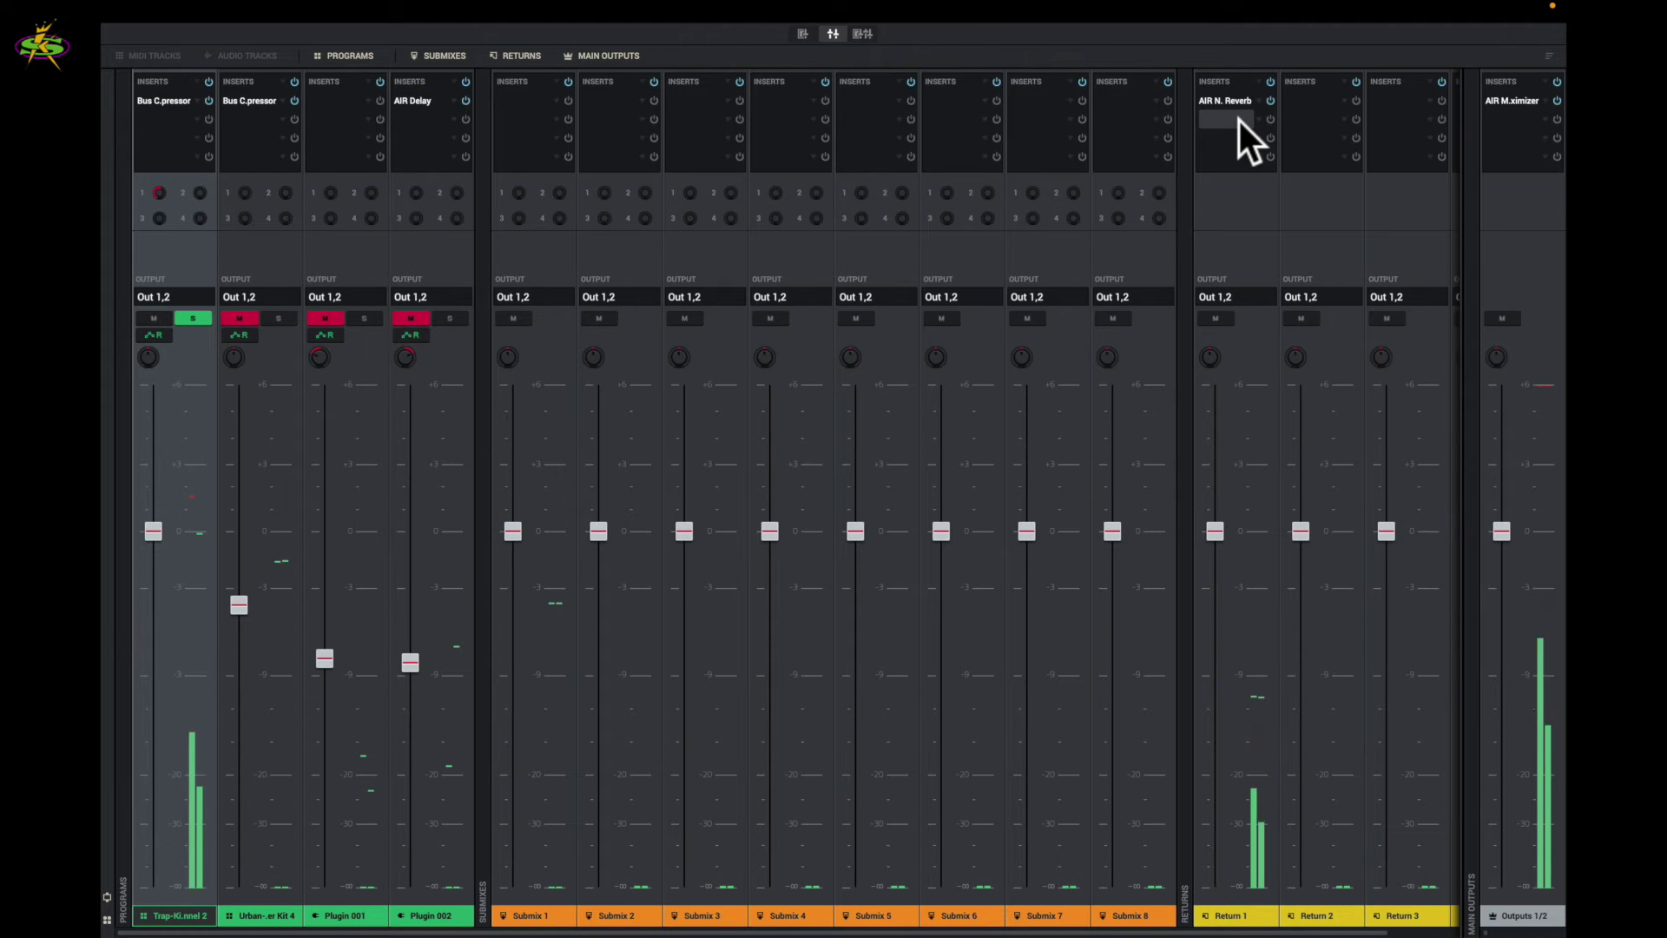
# Lower the Return 1 fader and bring it back close to 0 dB, and turn the Trap-Kit program's send 1 fully down.
pyautogui.moveTo(1214, 531); pyautogui.dragTo(1259, 556)
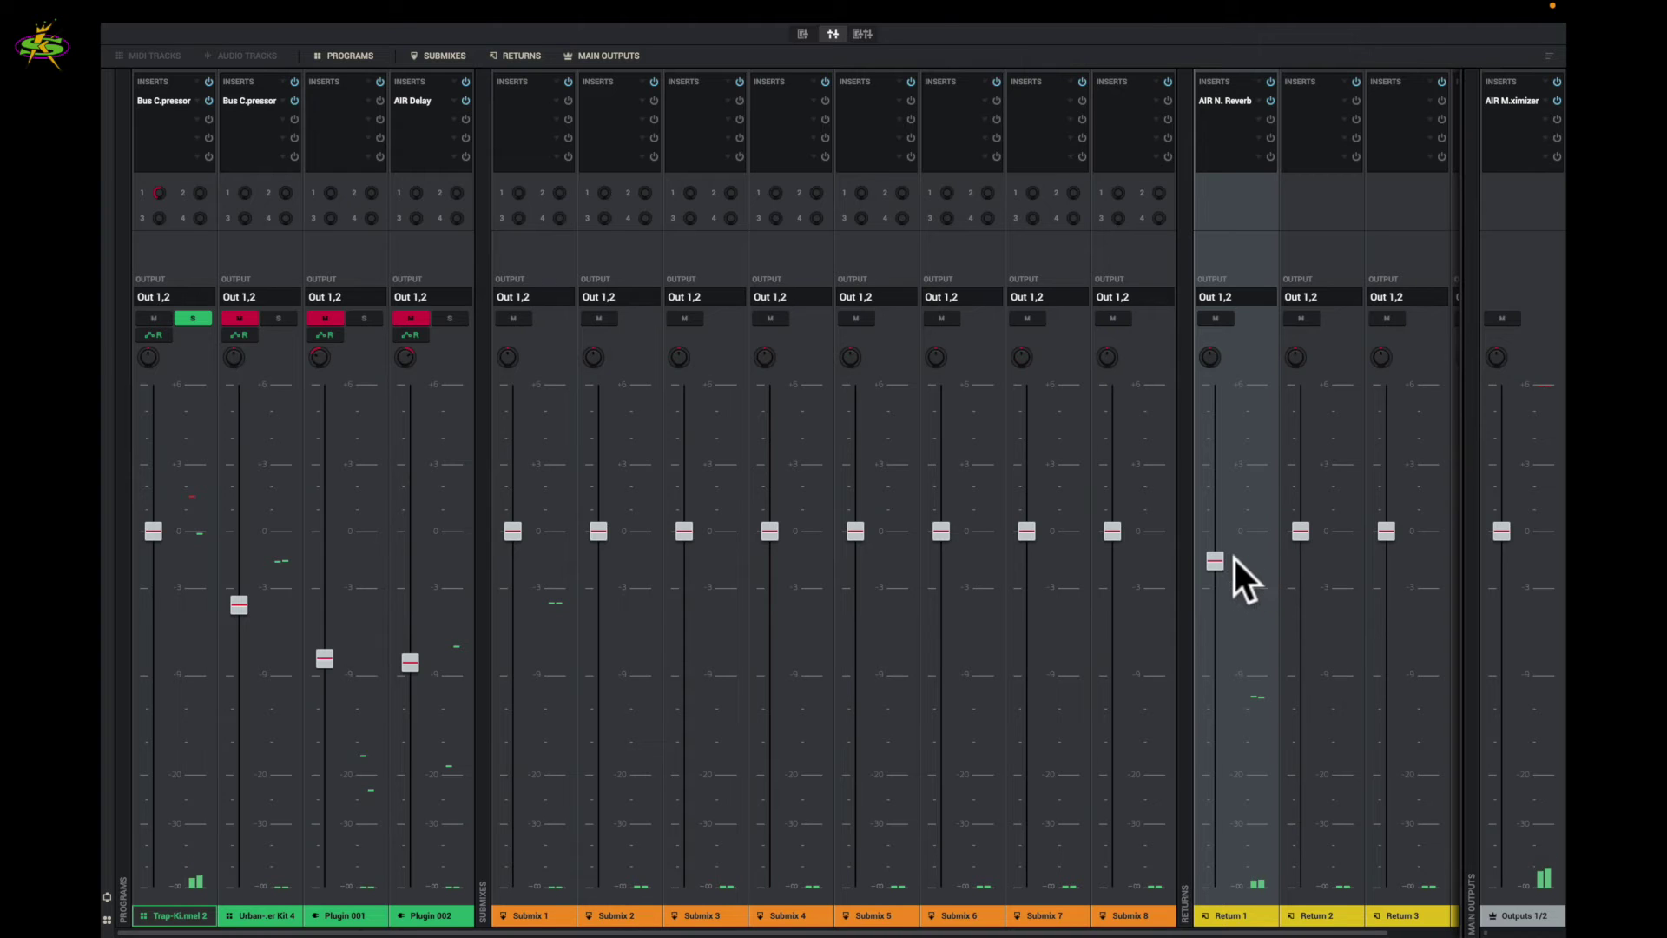
pyautogui.moveTo(1222, 551); pyautogui.dragTo(1222, 530)
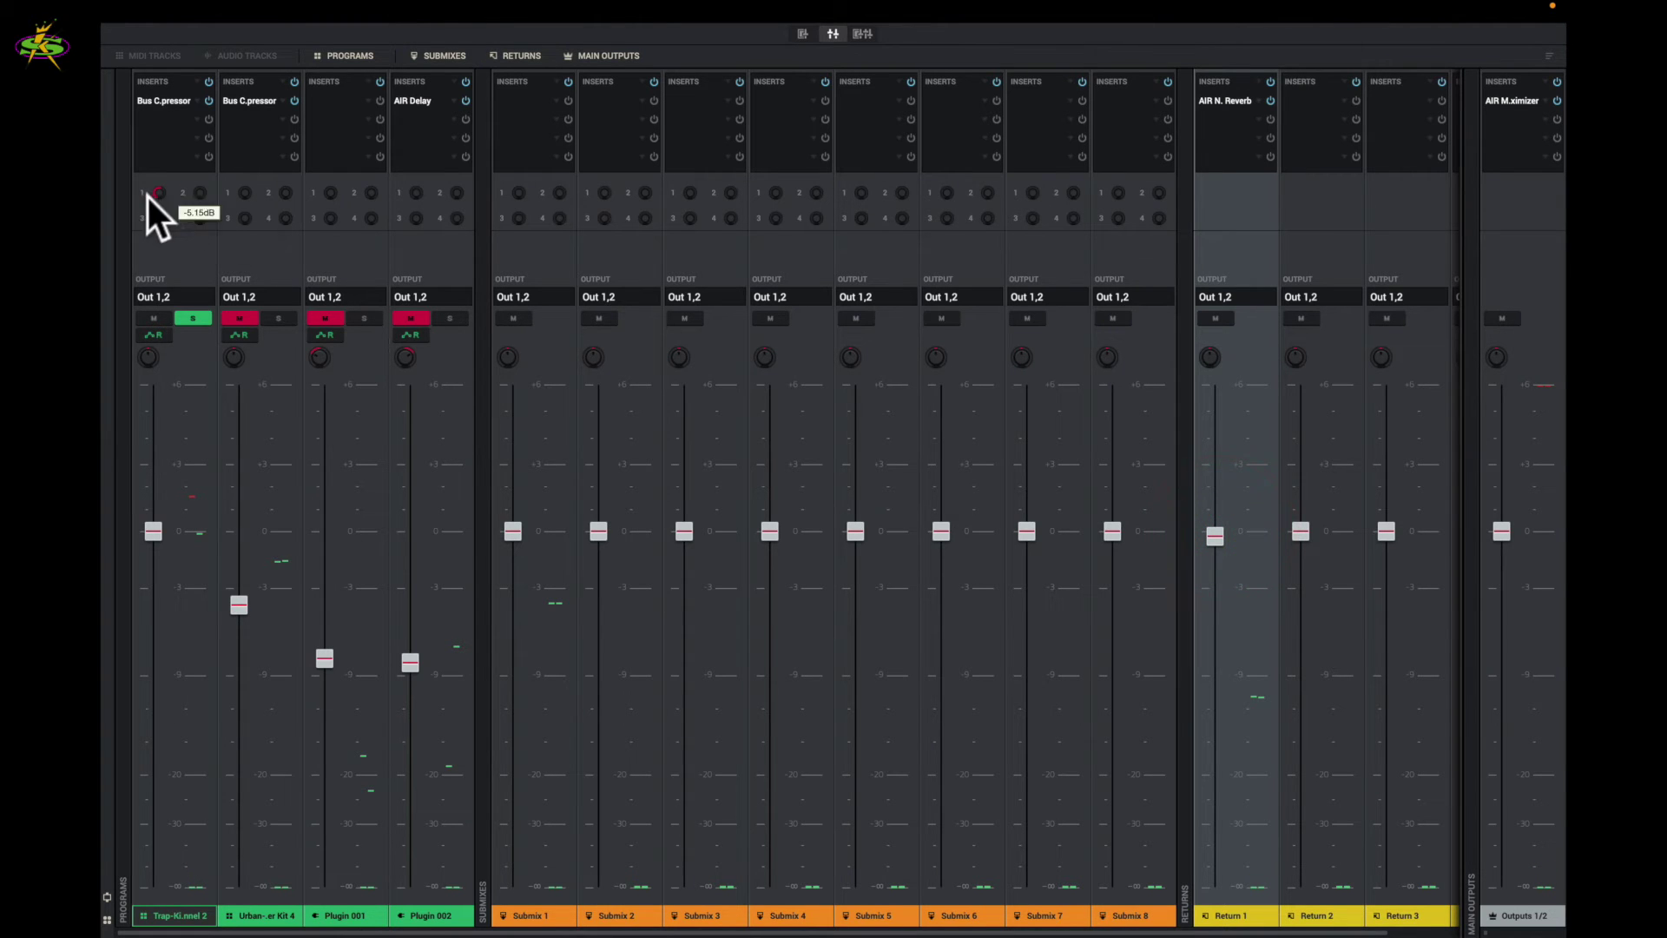
pyautogui.moveTo(158, 192); pyautogui.dragTo(158, 208)
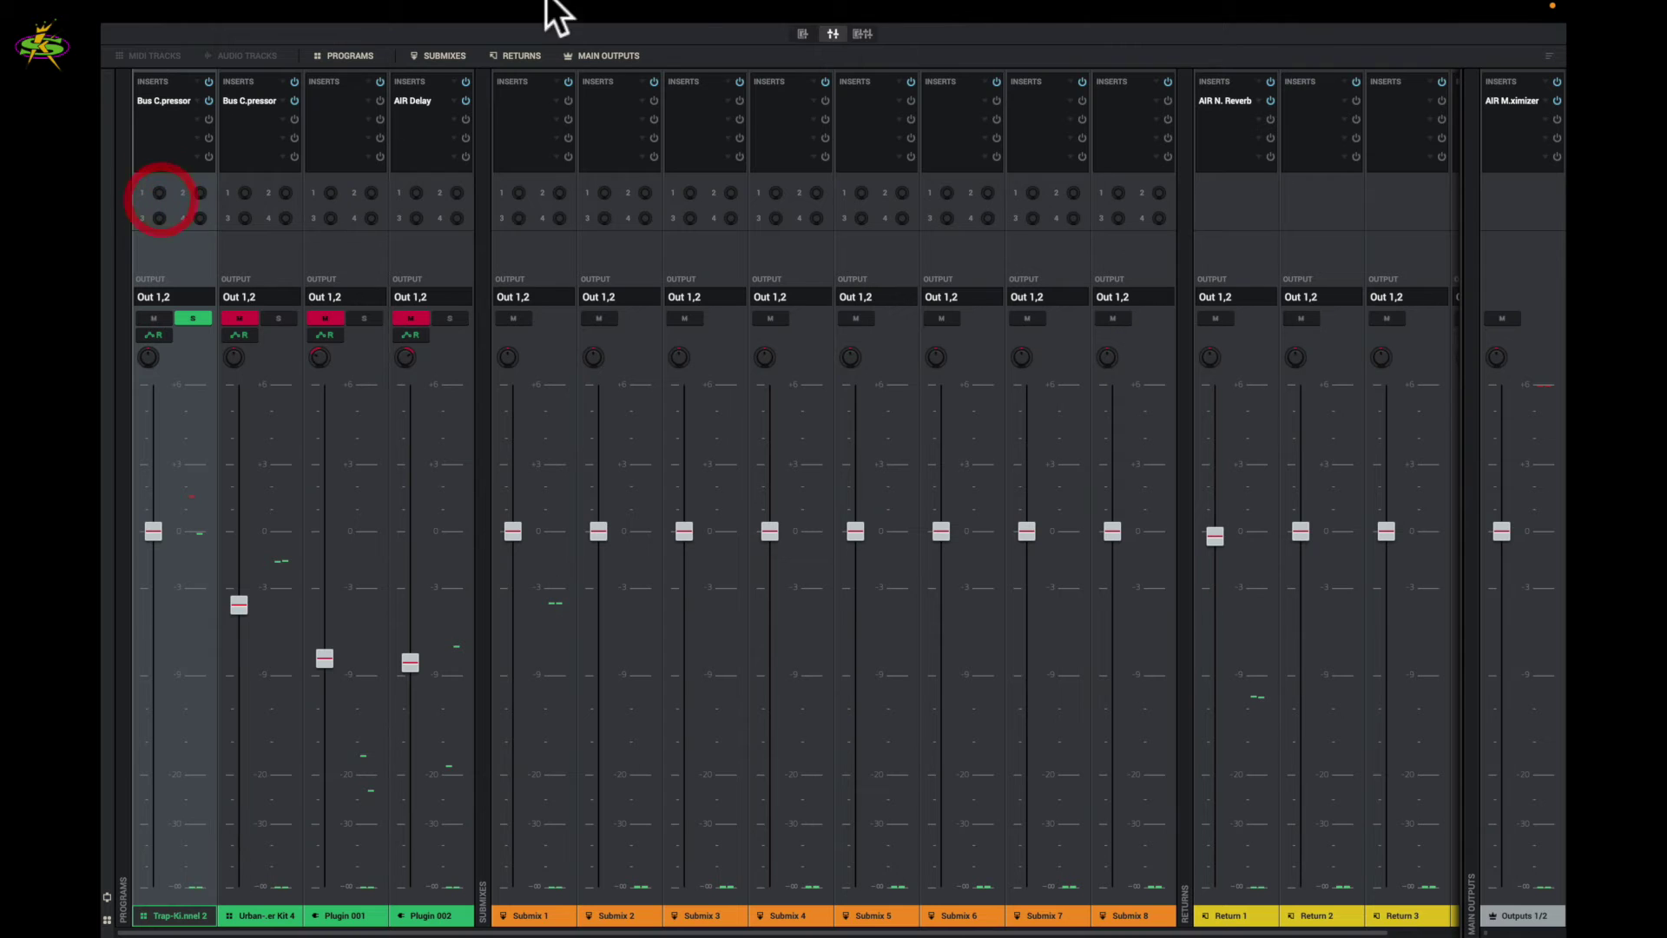
# Show the pad mixer with its pad row, trigger pad A02, and try adjusting that pad's send 1.
pyautogui.moveTo(811, 44)
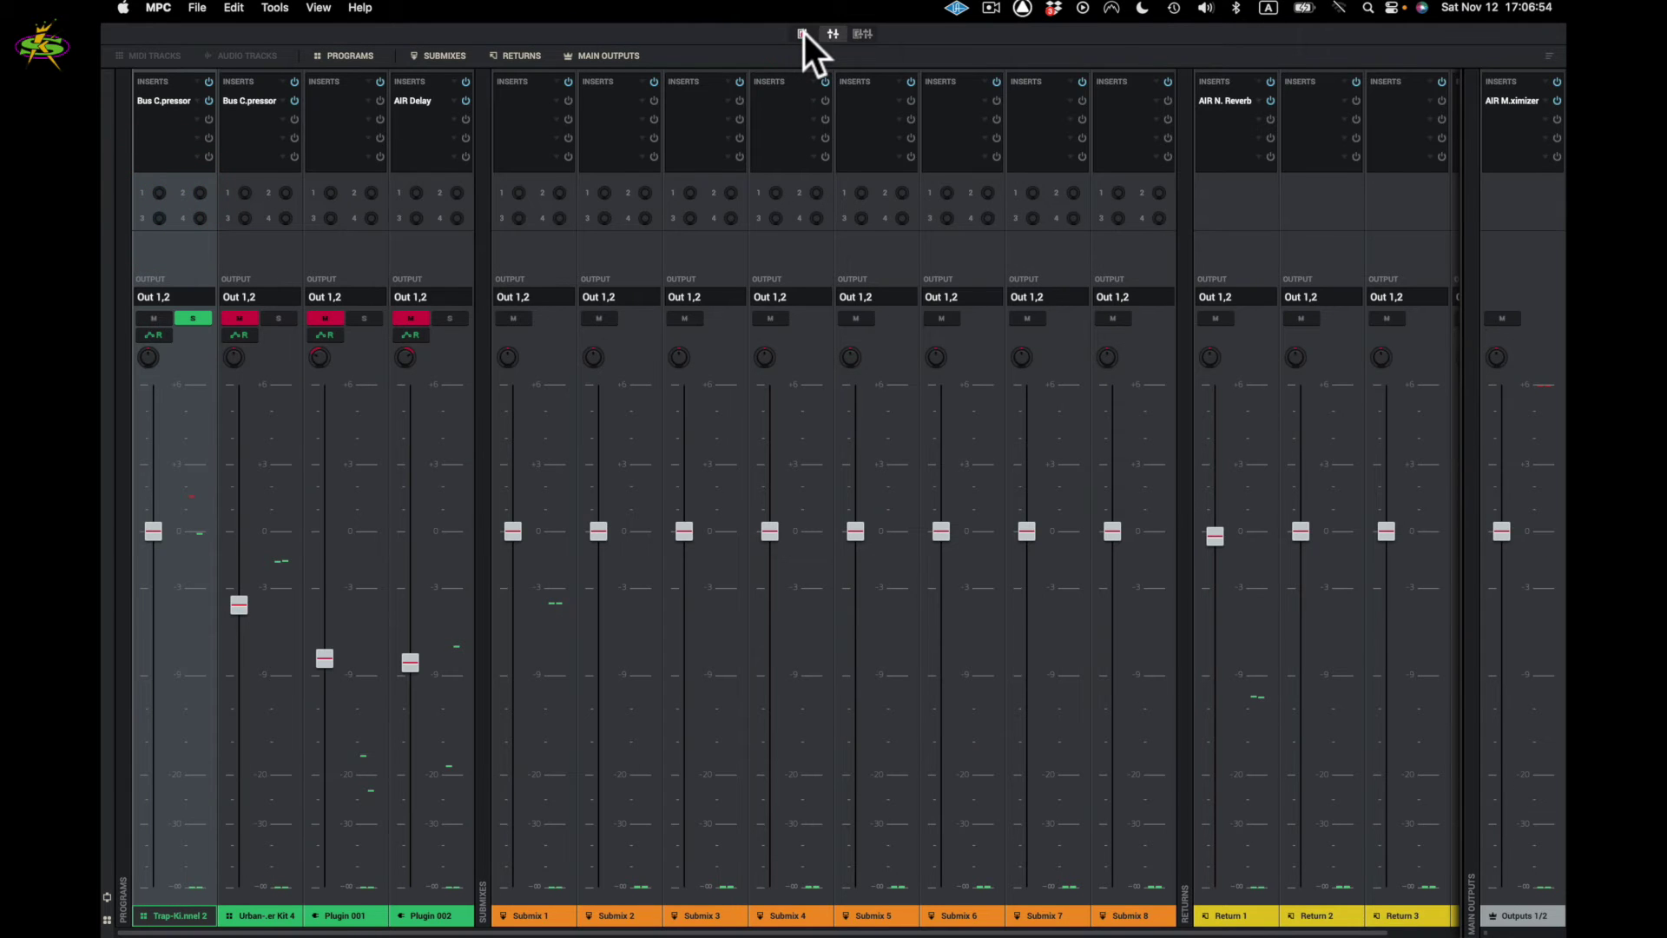
pyautogui.click(804, 33)
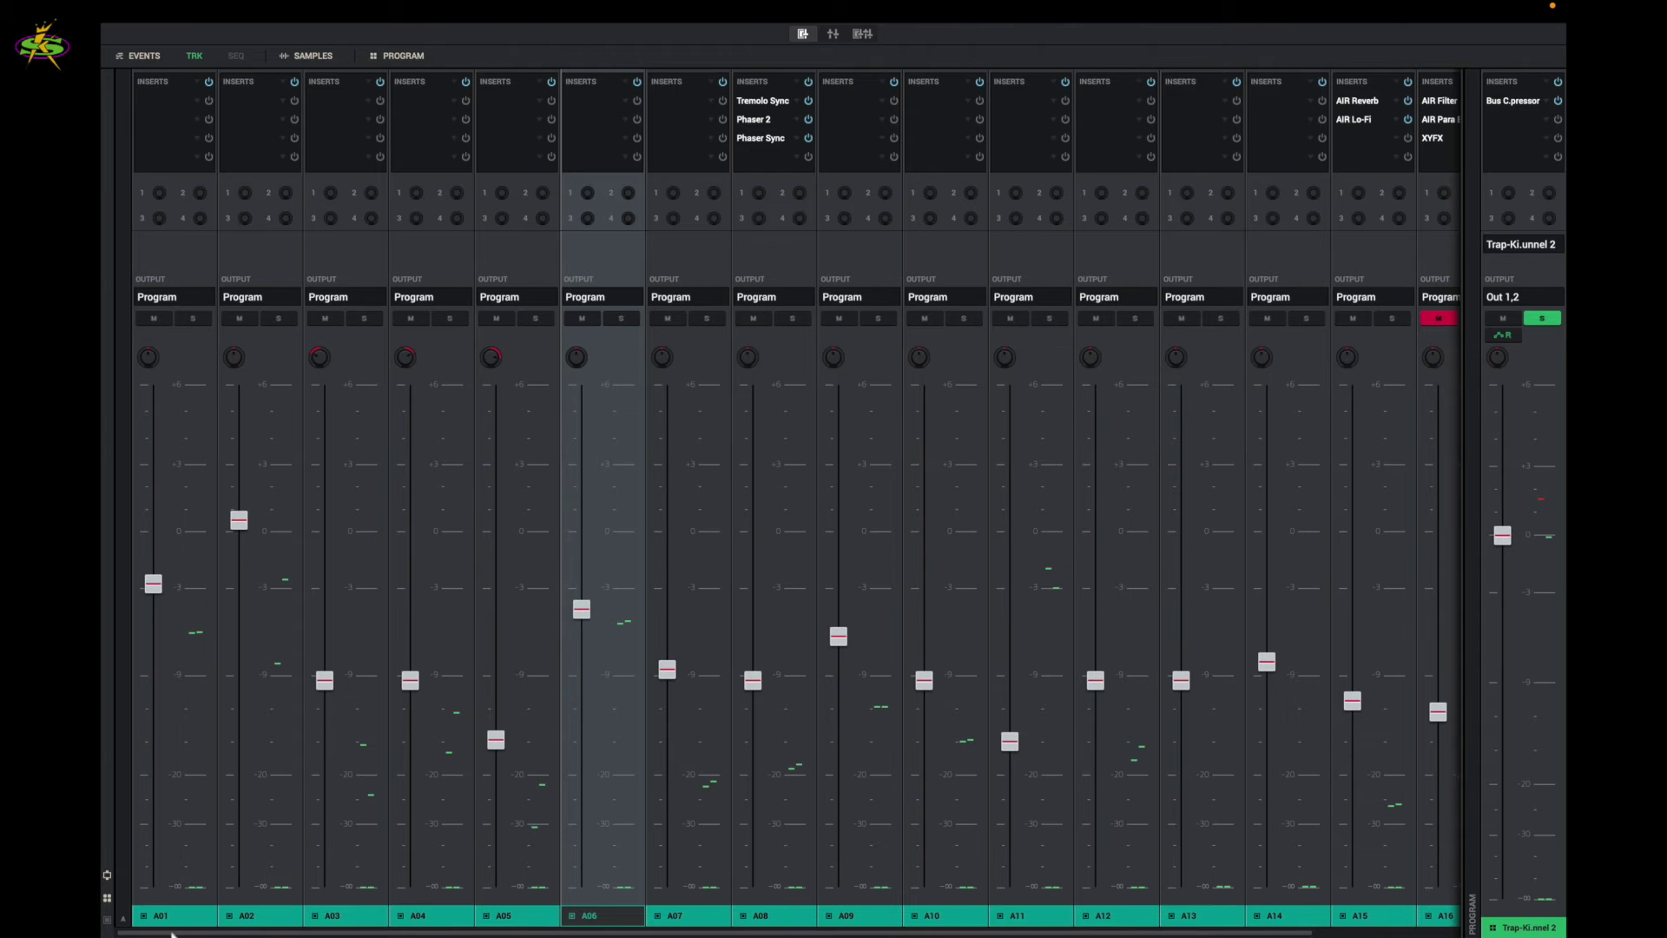
pyautogui.click(107, 919)
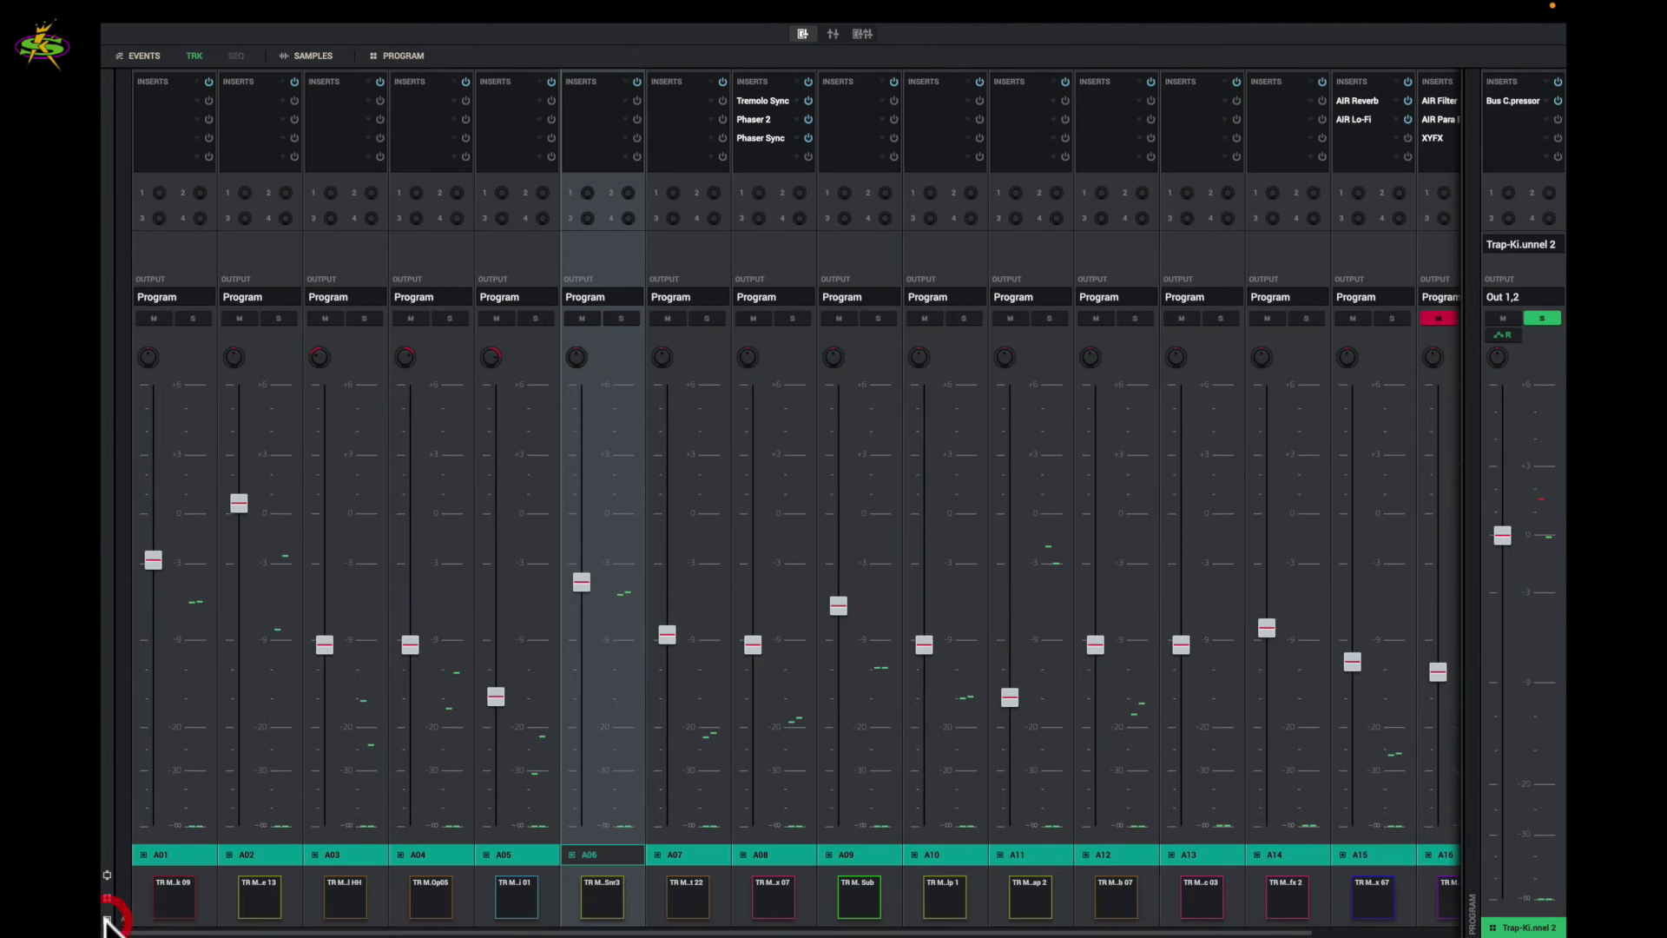
pyautogui.click(258, 896)
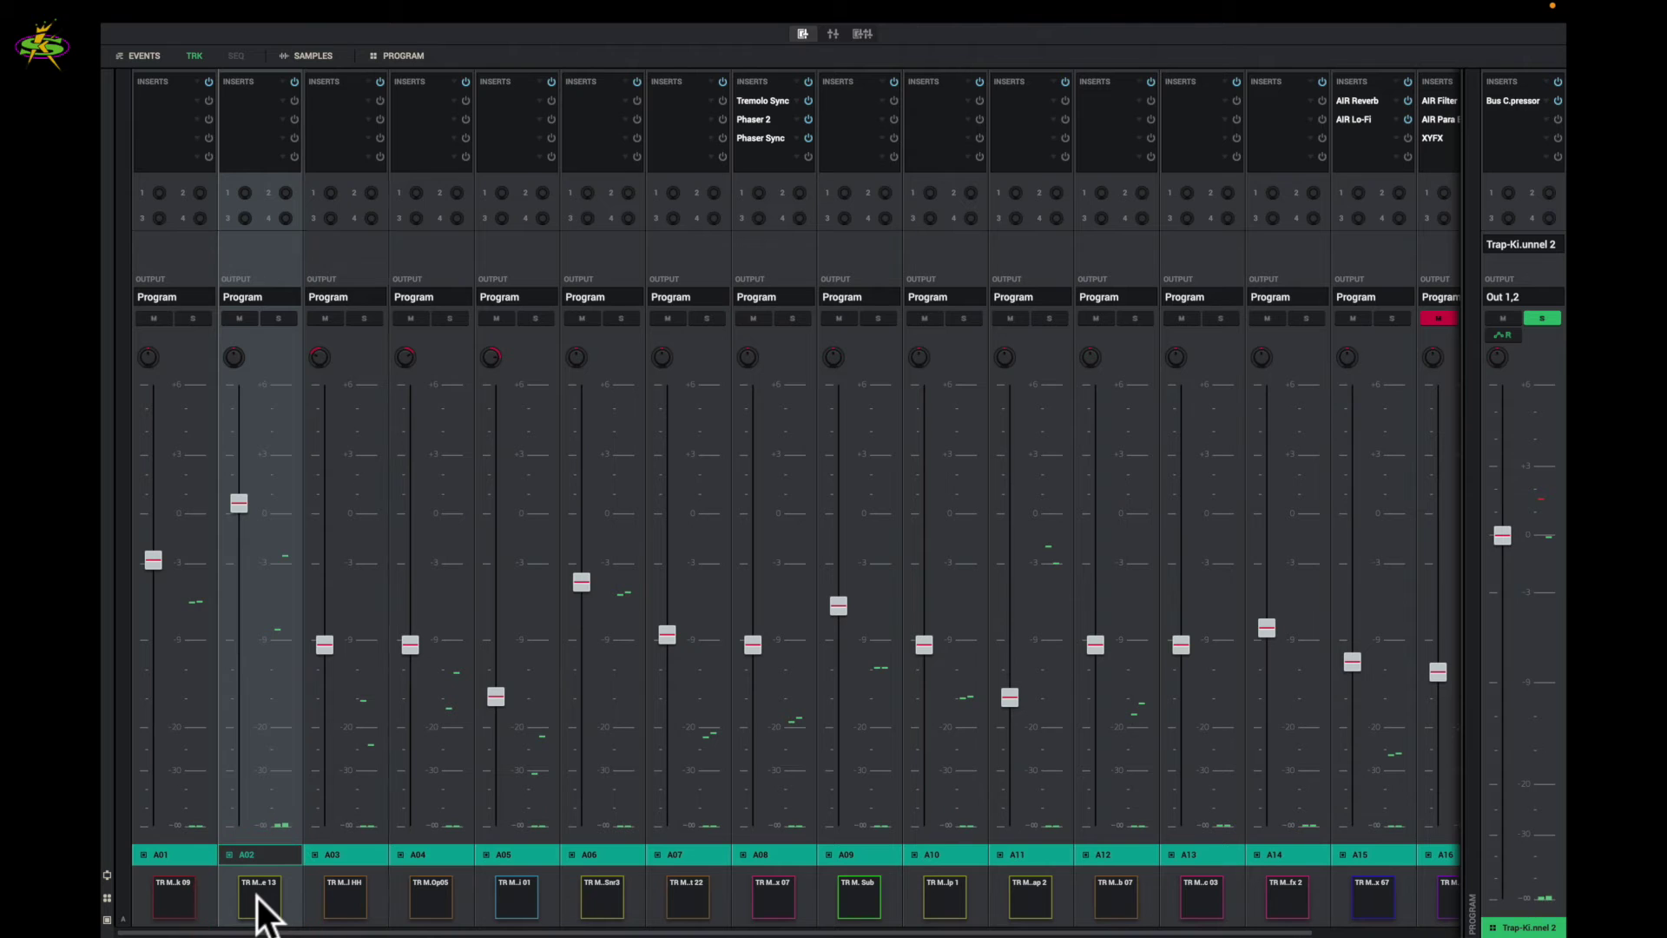
pyautogui.moveTo(243, 198); pyautogui.dragTo(243, 187)
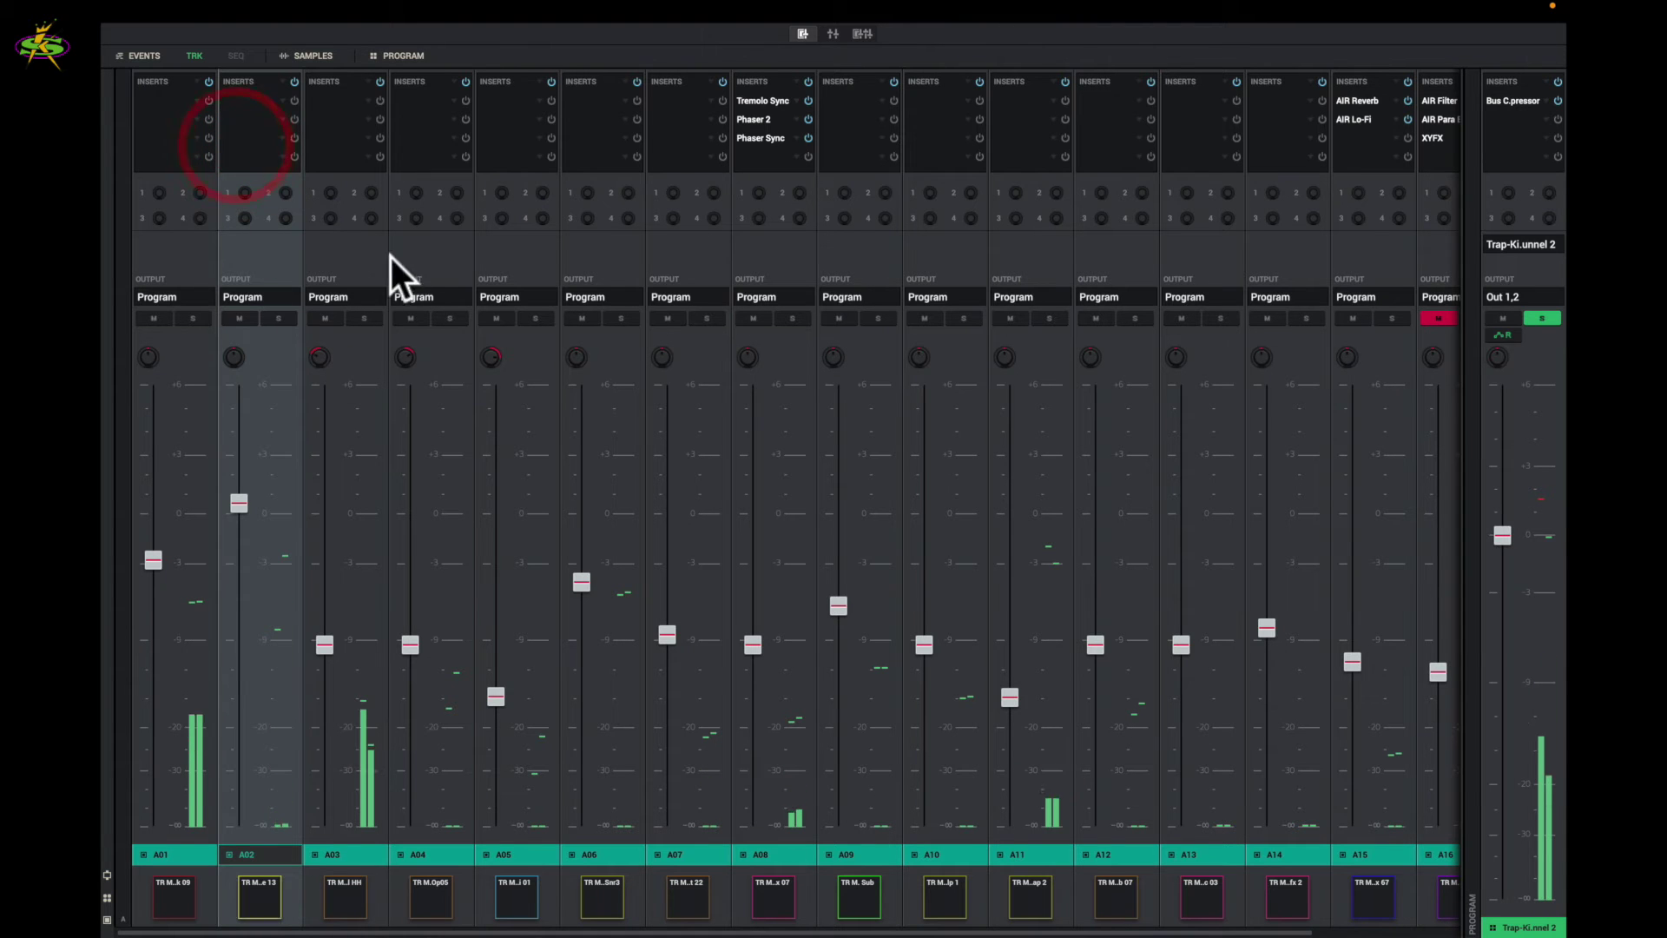
# Raise send 1 on pad A04, solo the pad briefly during playback, and turn the send fully down again.
pyautogui.moveTo(416, 192); pyautogui.dragTo(416, 192)
pyautogui.click(445, 316)
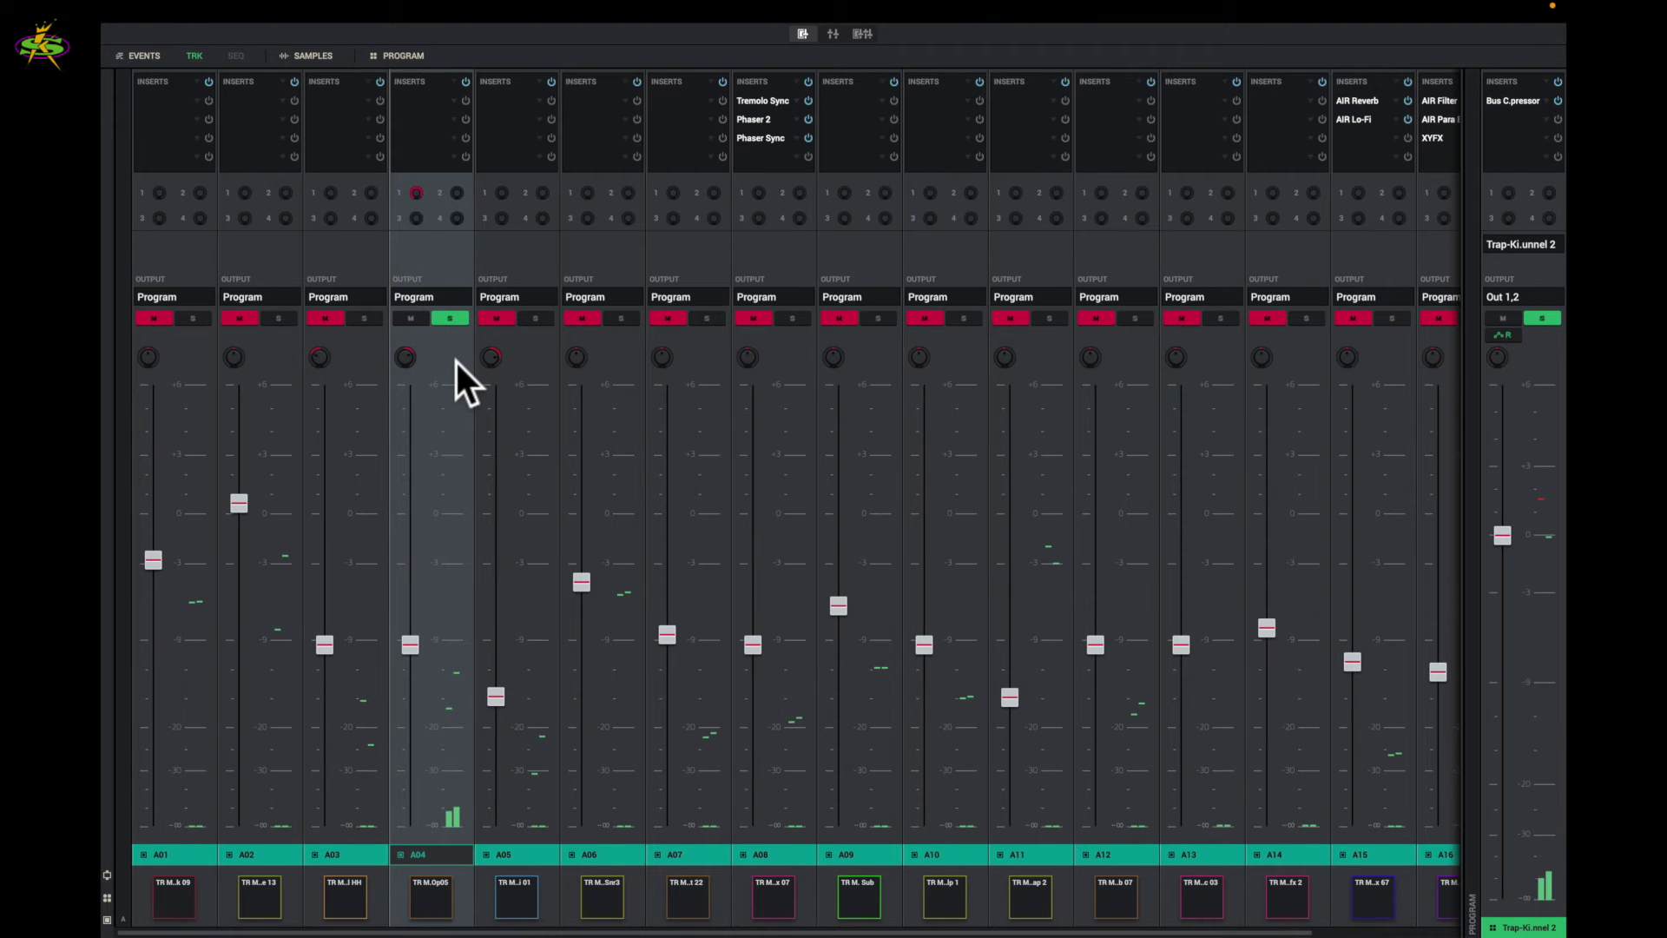
pyautogui.click(452, 318)
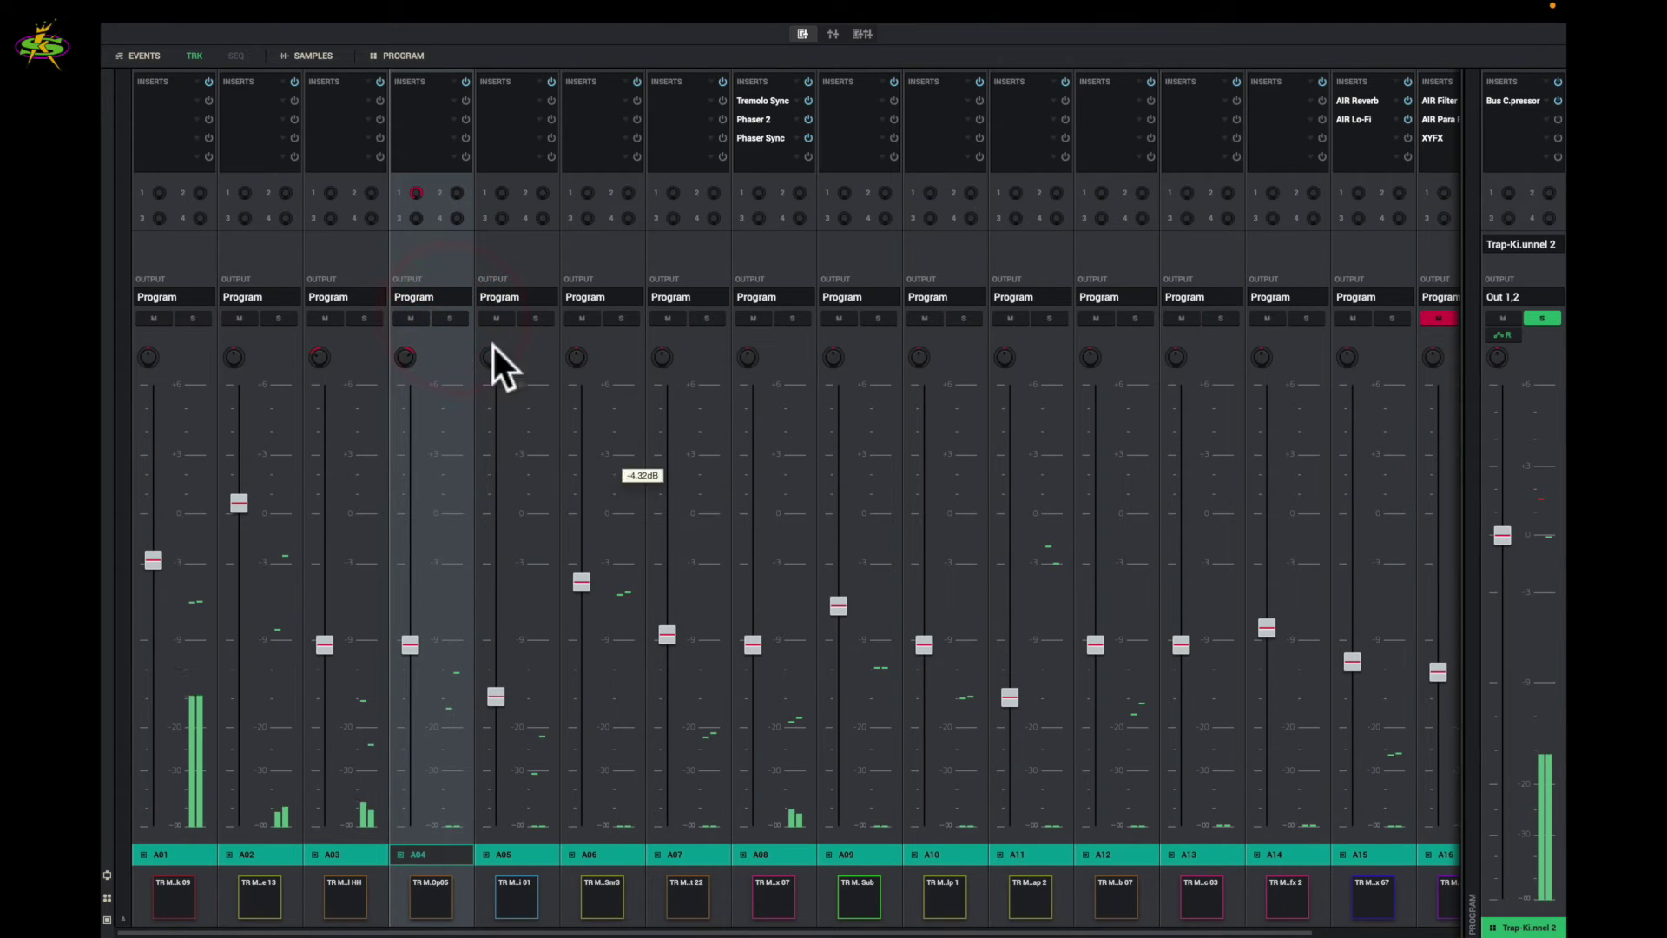
pyautogui.moveTo(418, 193); pyautogui.dragTo(417, 217)
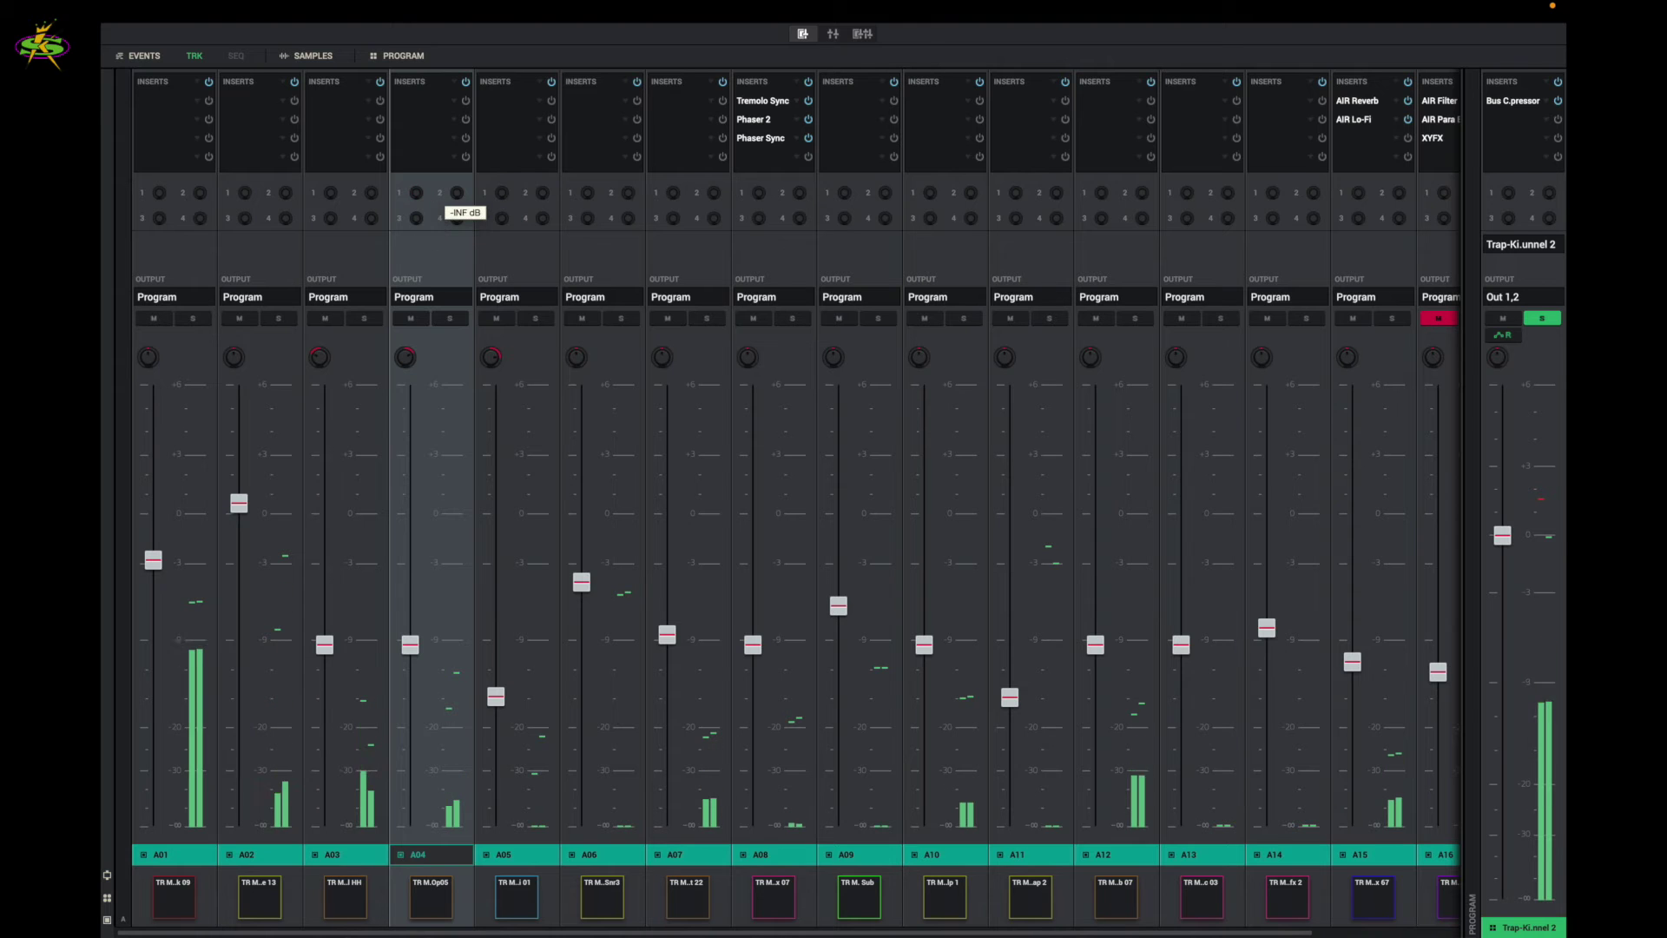
# Raise send 1 on pad A03 to about -1.19 dB during playback, and turn it fully down again.
pyautogui.moveTo(325, 196)
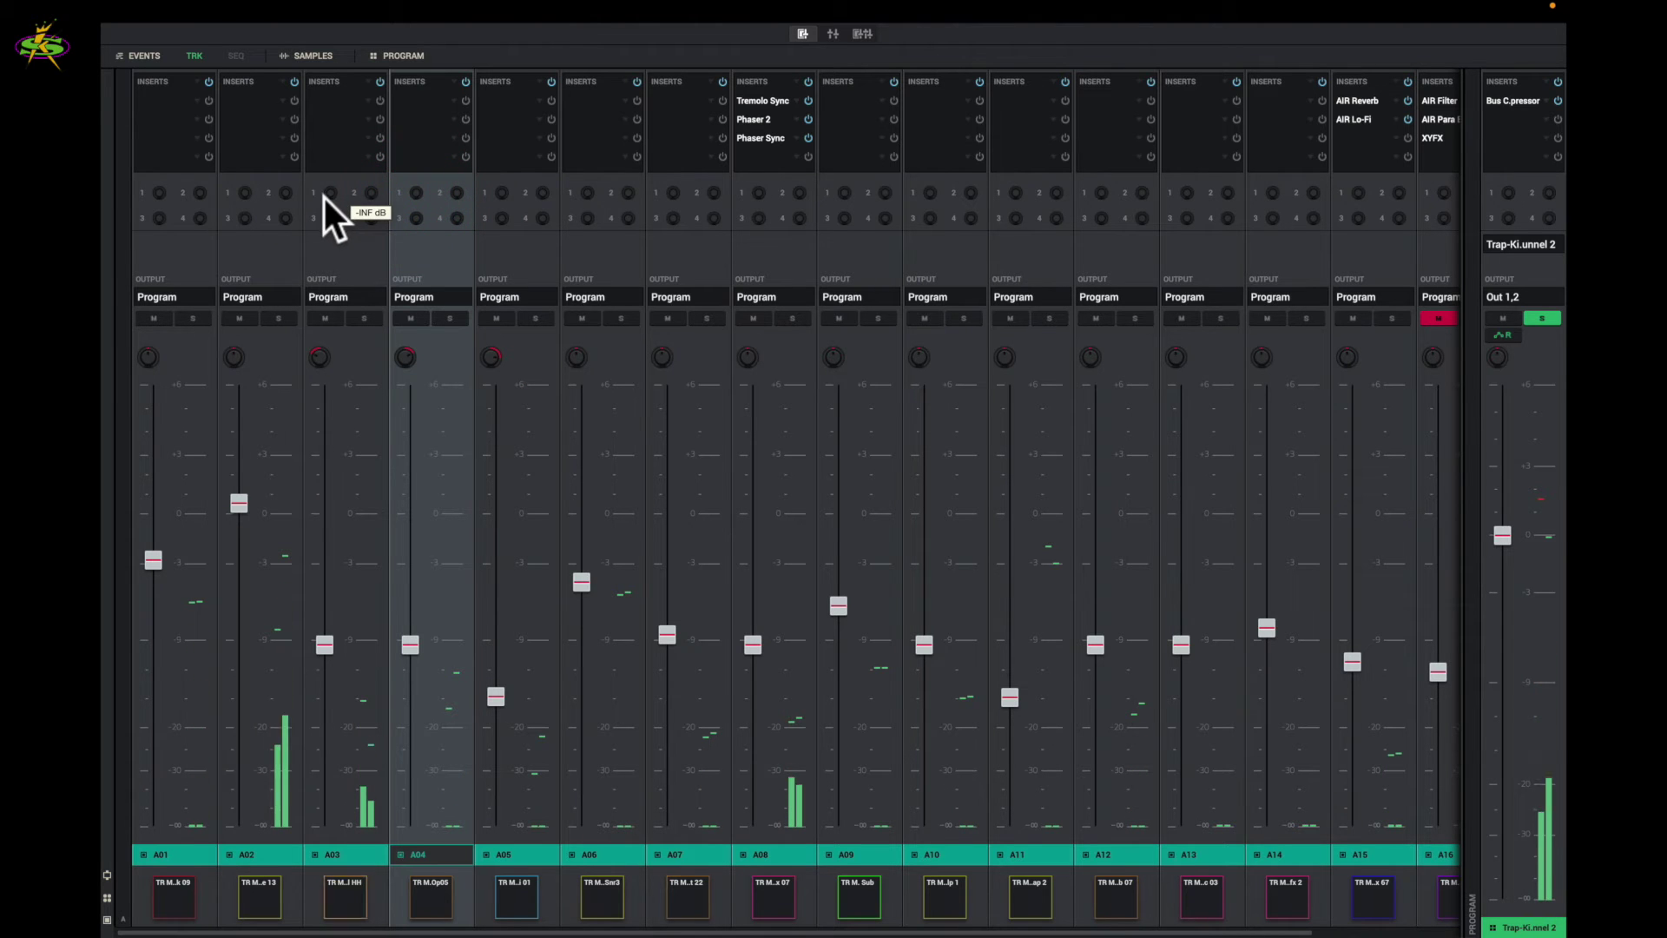
pyautogui.moveTo(330, 198); pyautogui.dragTo(330, 174)
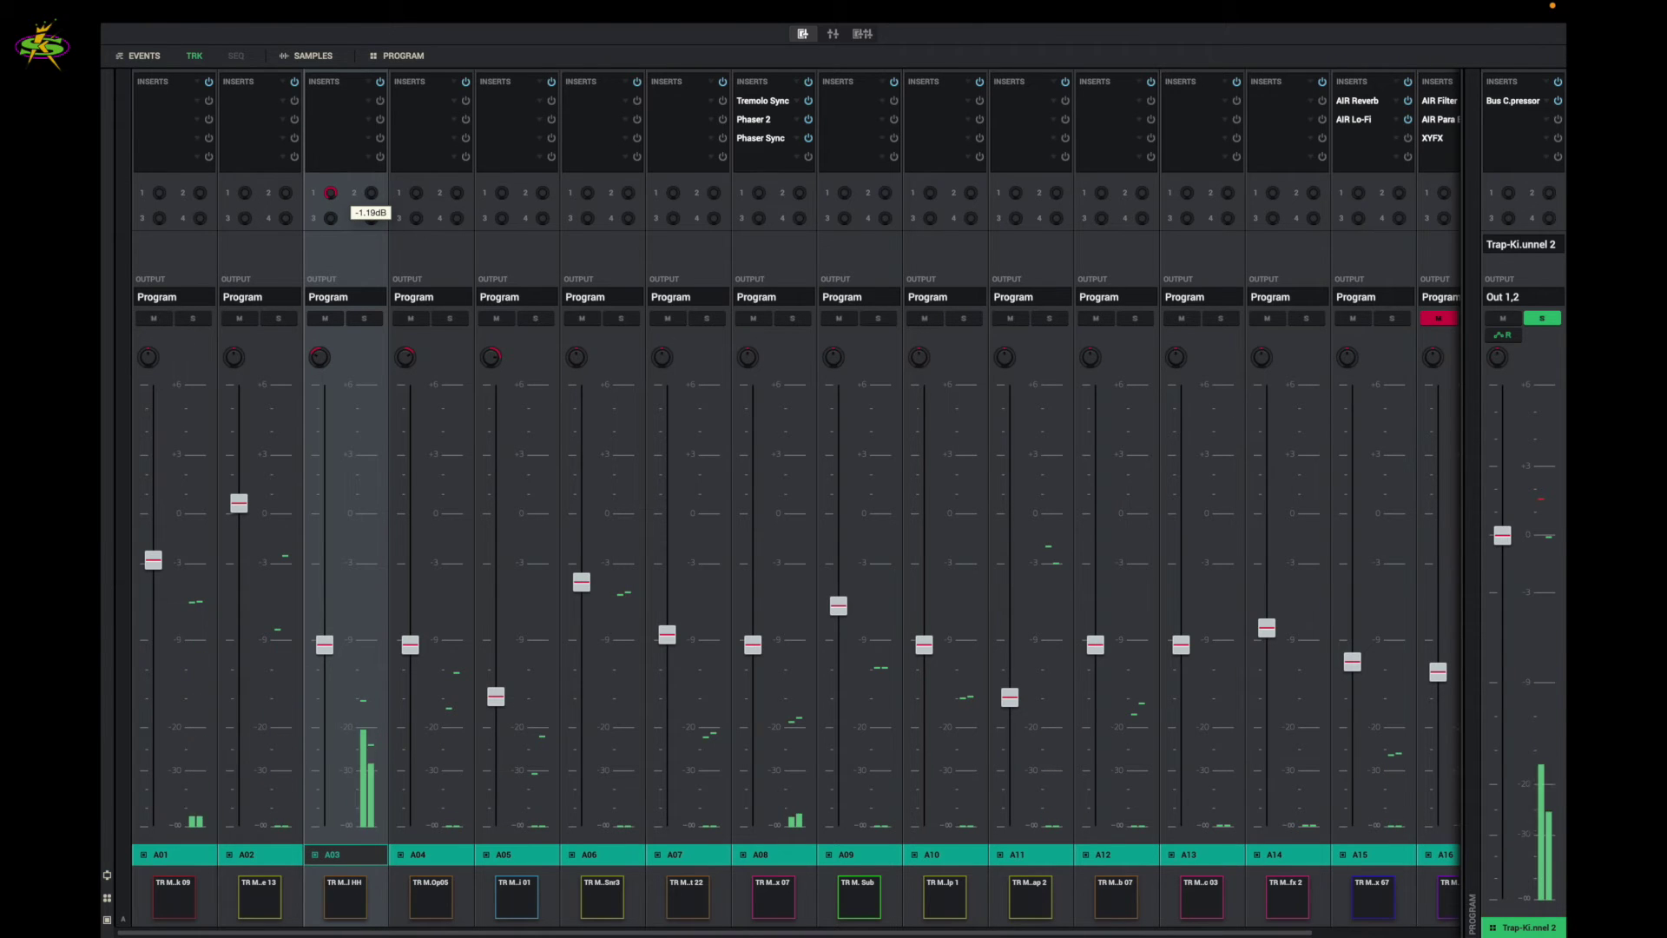
pyautogui.moveTo(330, 175); pyautogui.dragTo(335, 200)
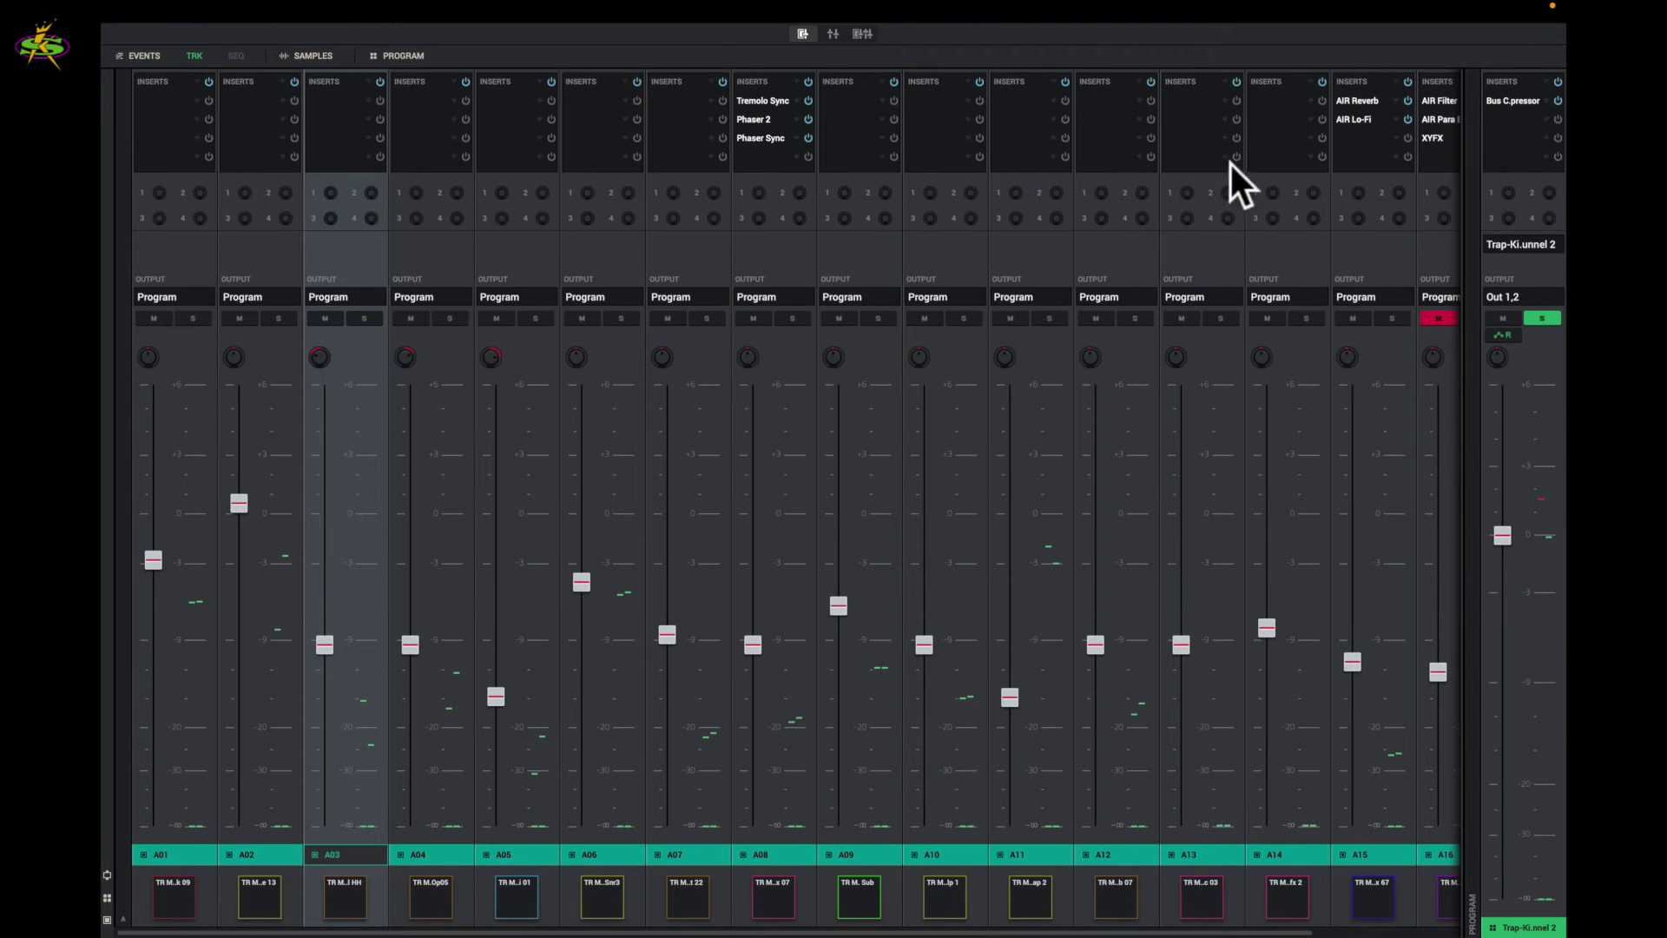
# Return to the channel mixer and select the Return 1, Return 2, Return 3 and Return 4 channels one after another.
pyautogui.moveTo(830, 36)
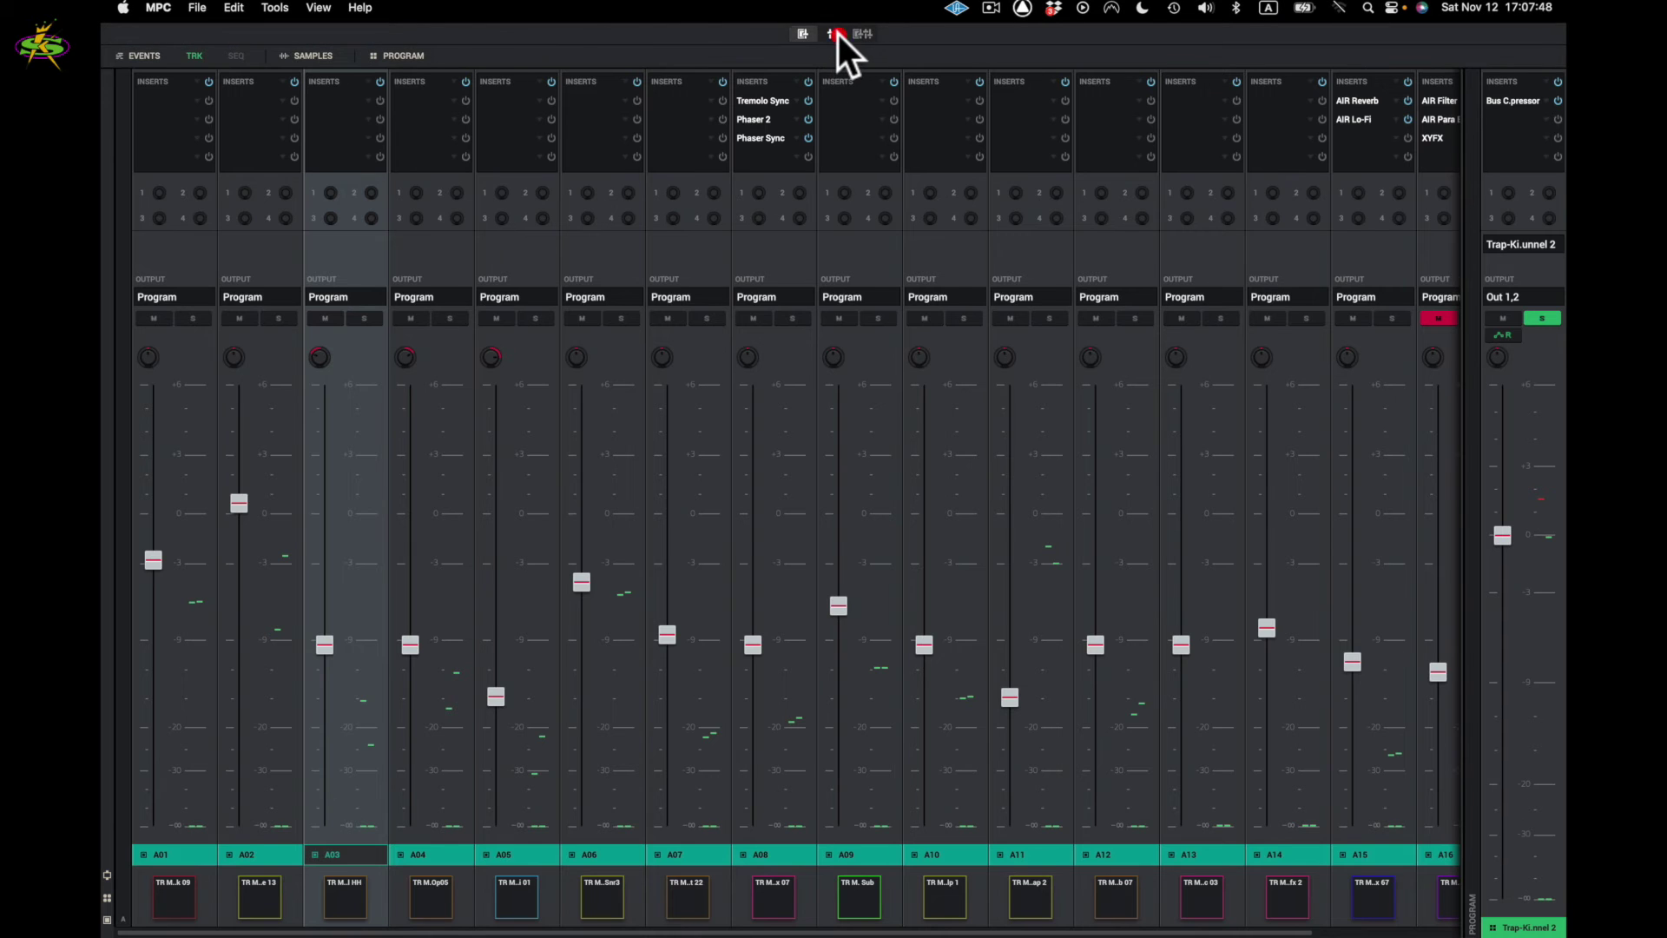
pyautogui.click(835, 33)
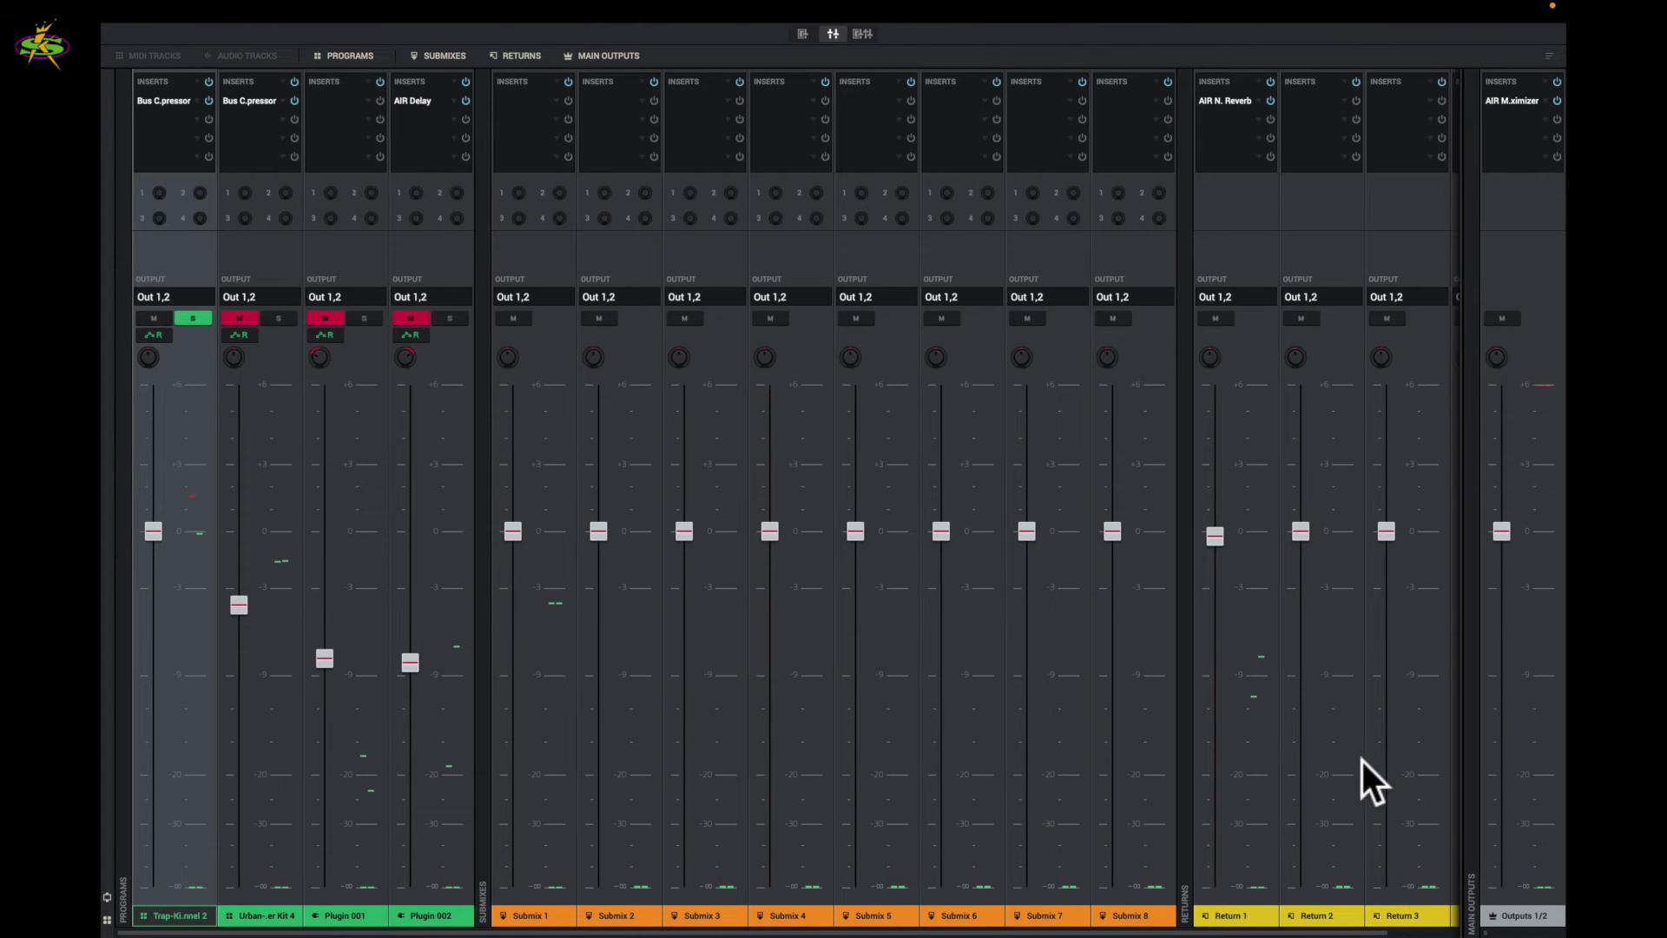
pyautogui.hscroll(2, 1362, 759)
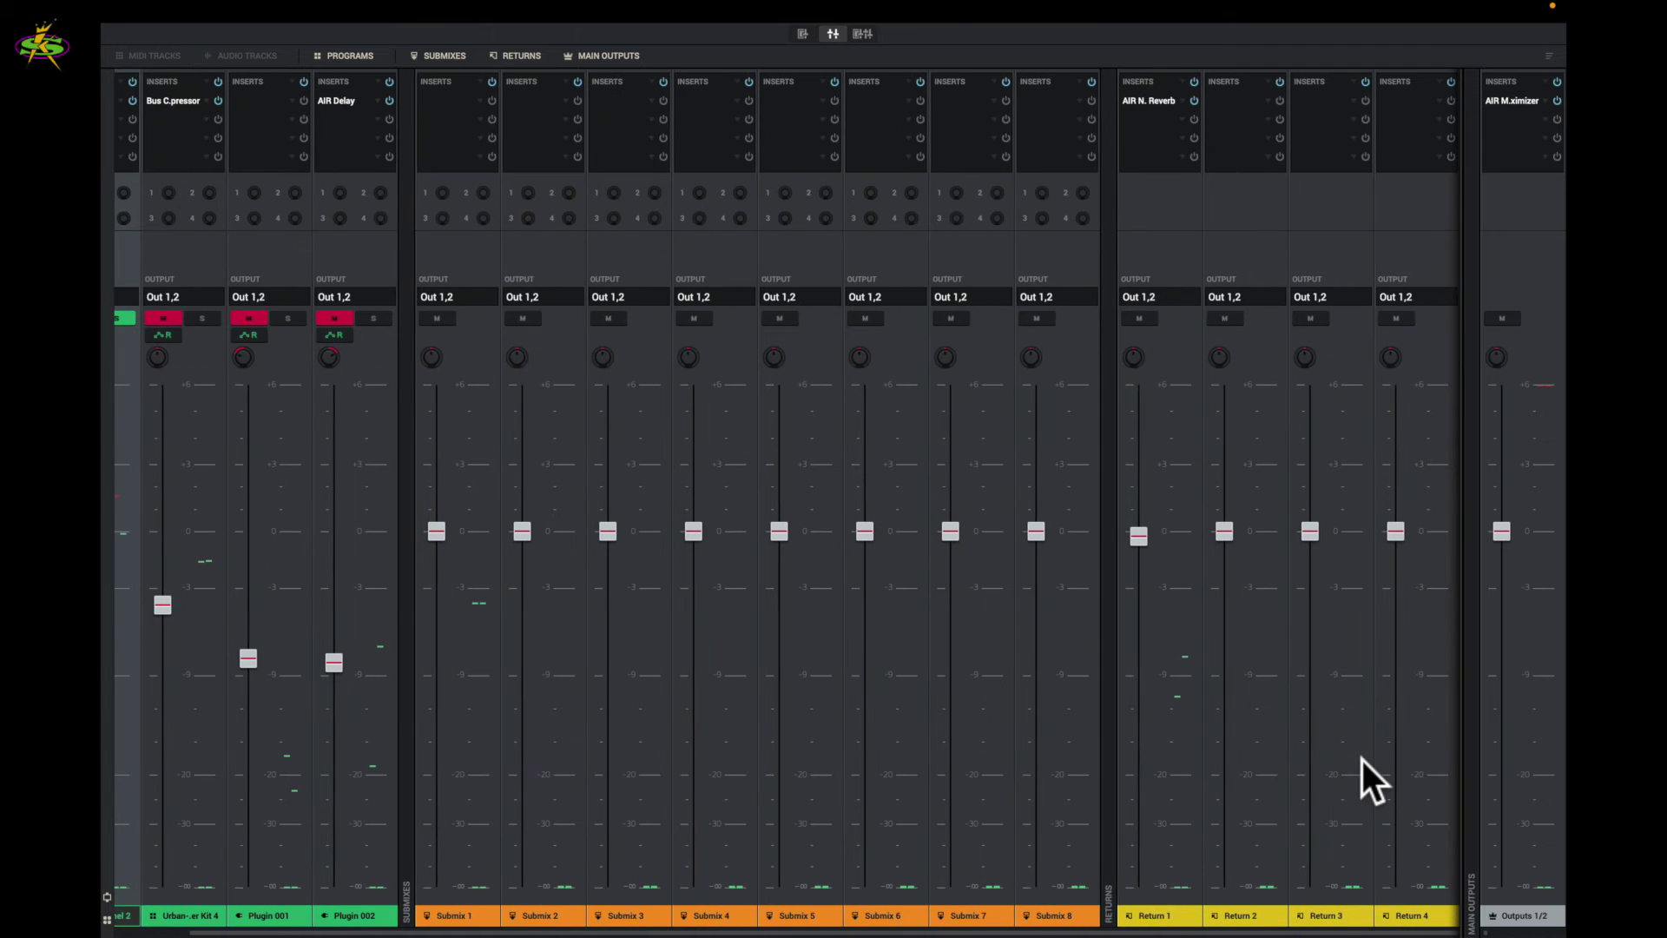
pyautogui.click(1156, 916)
pyautogui.click(1243, 915)
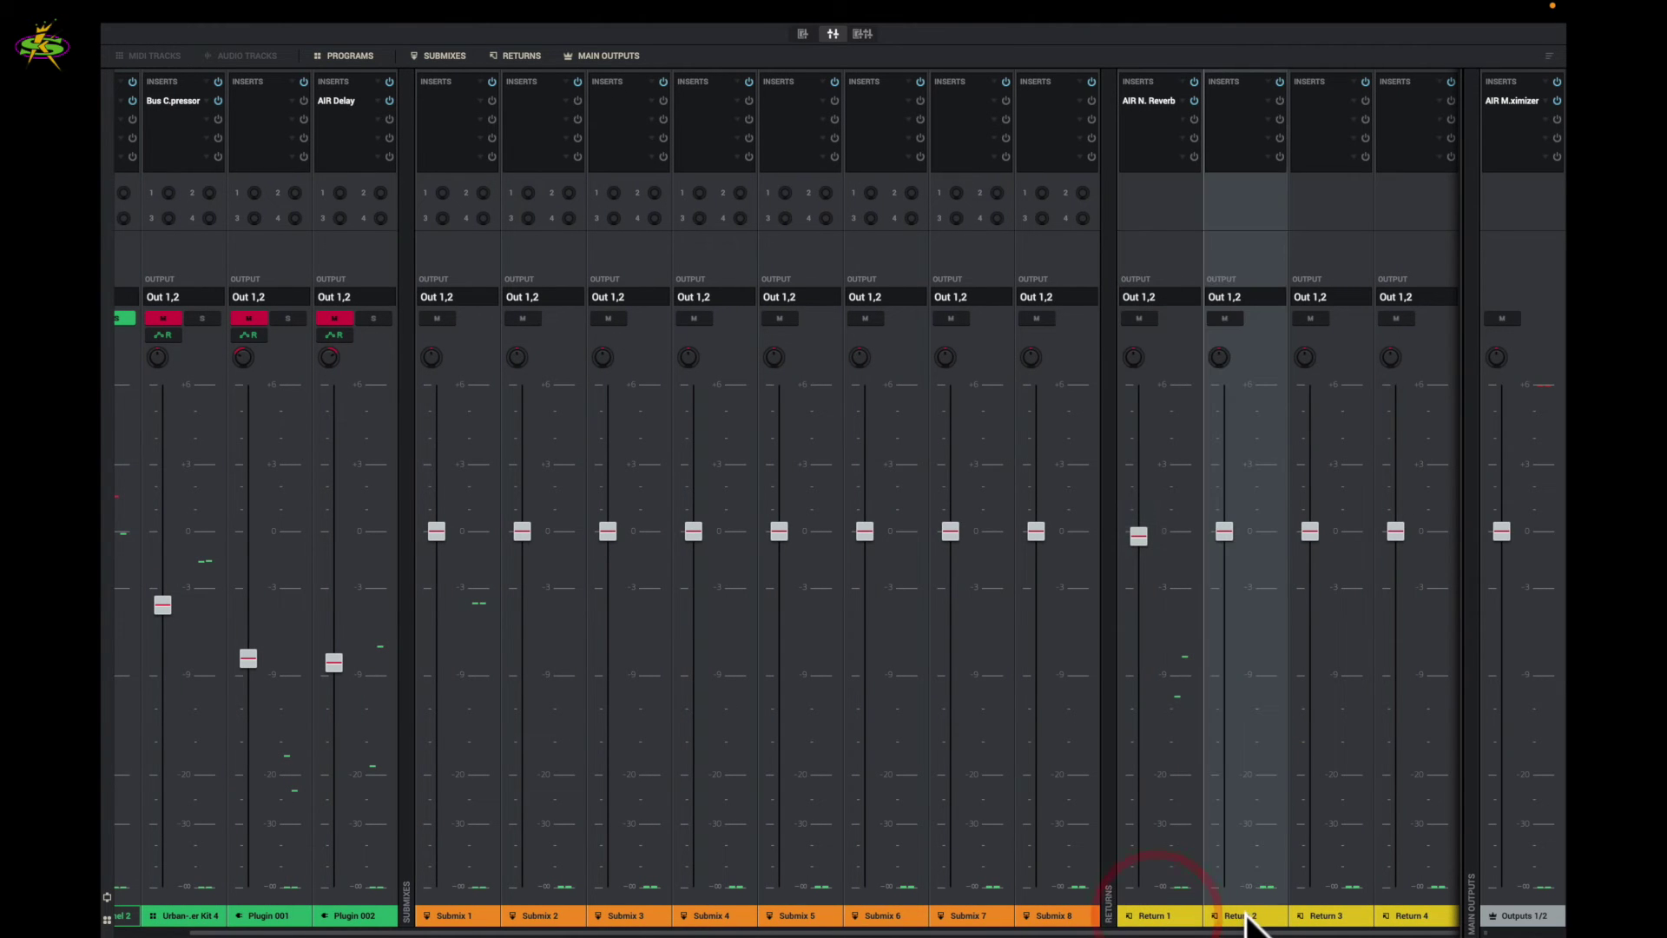
pyautogui.click(1326, 916)
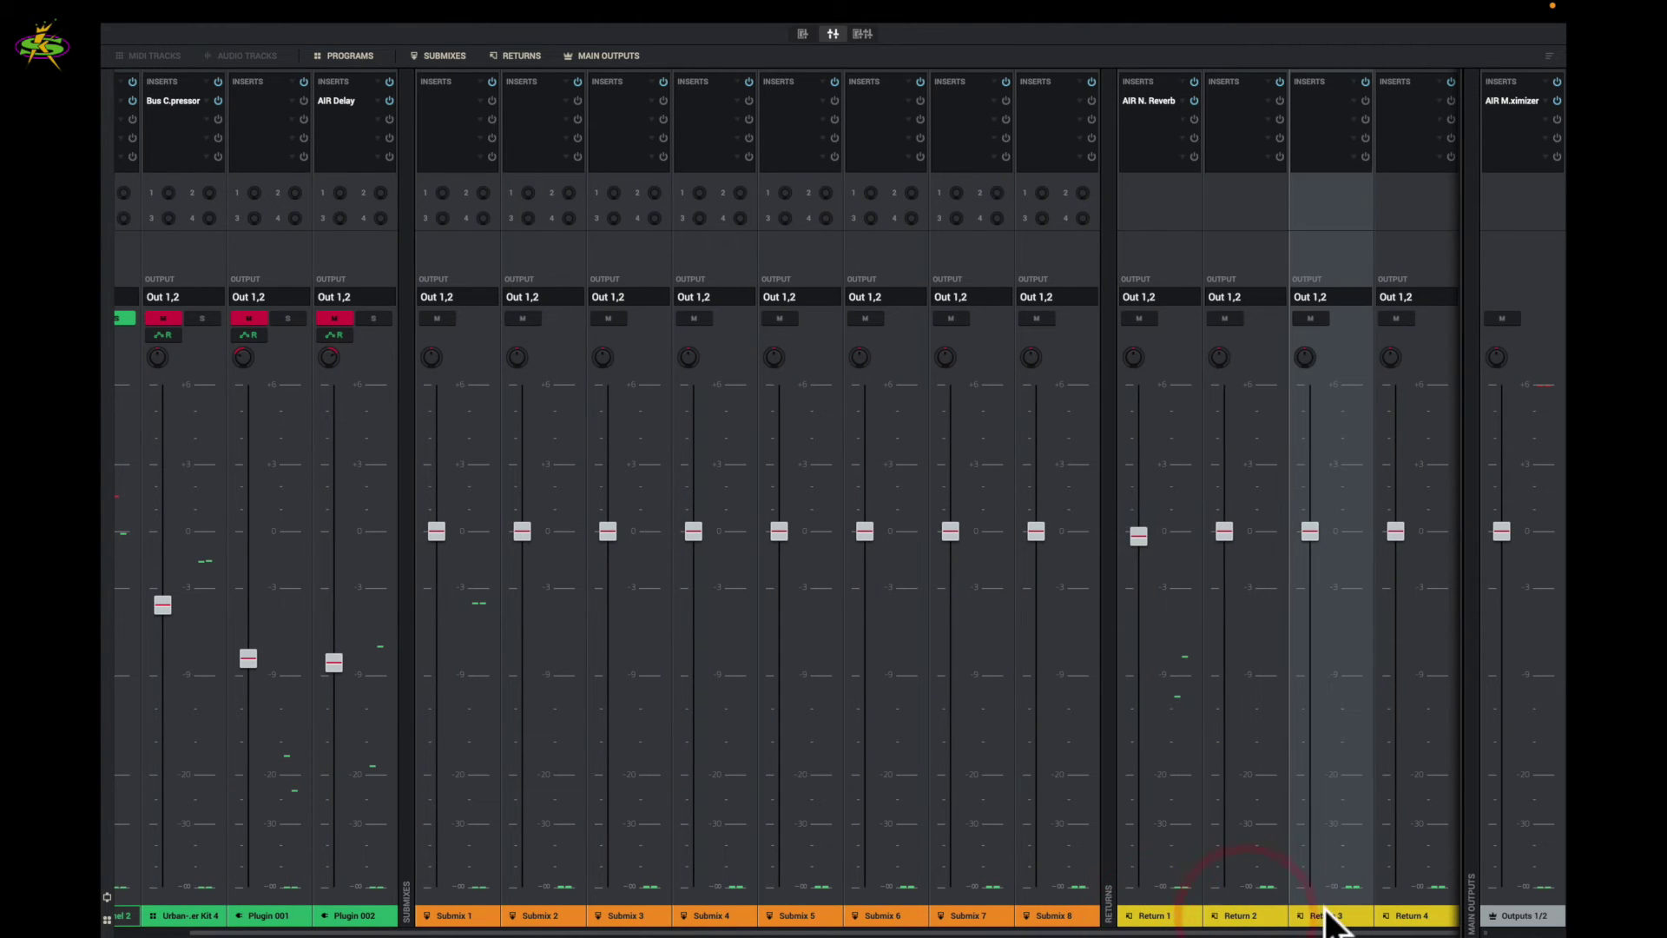
pyautogui.click(1430, 915)
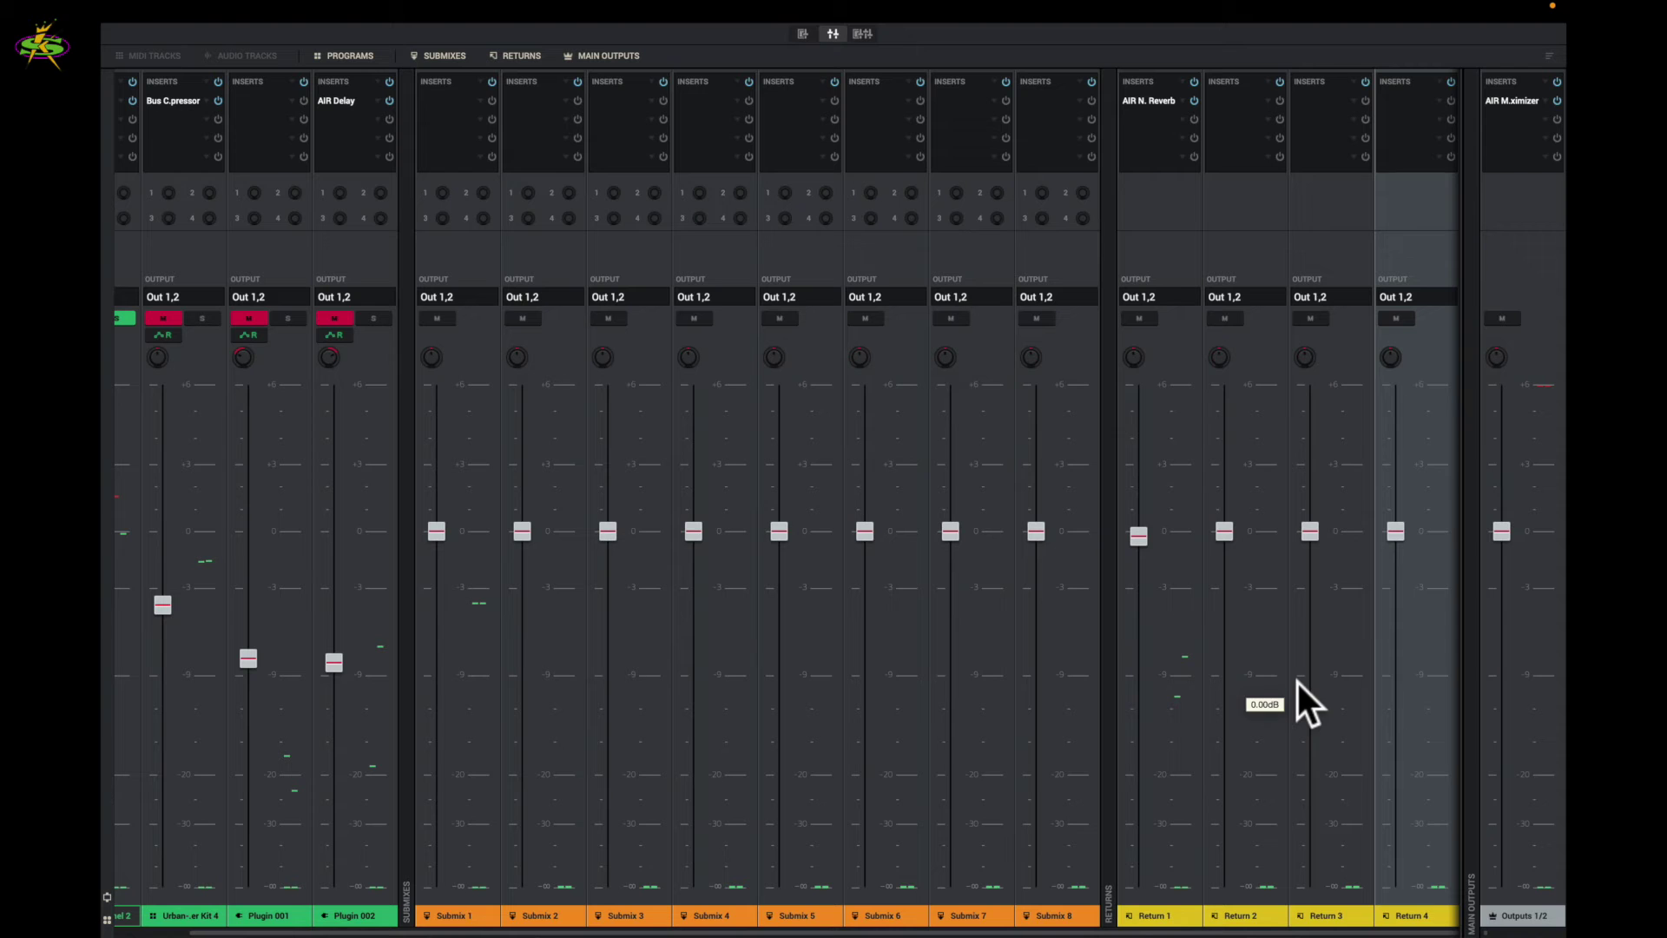
# Route the outputs of the Urban Kit 4 and Trap-Kit programs to submix Sub 1.
pyautogui.hscroll(-2, 962, 821)
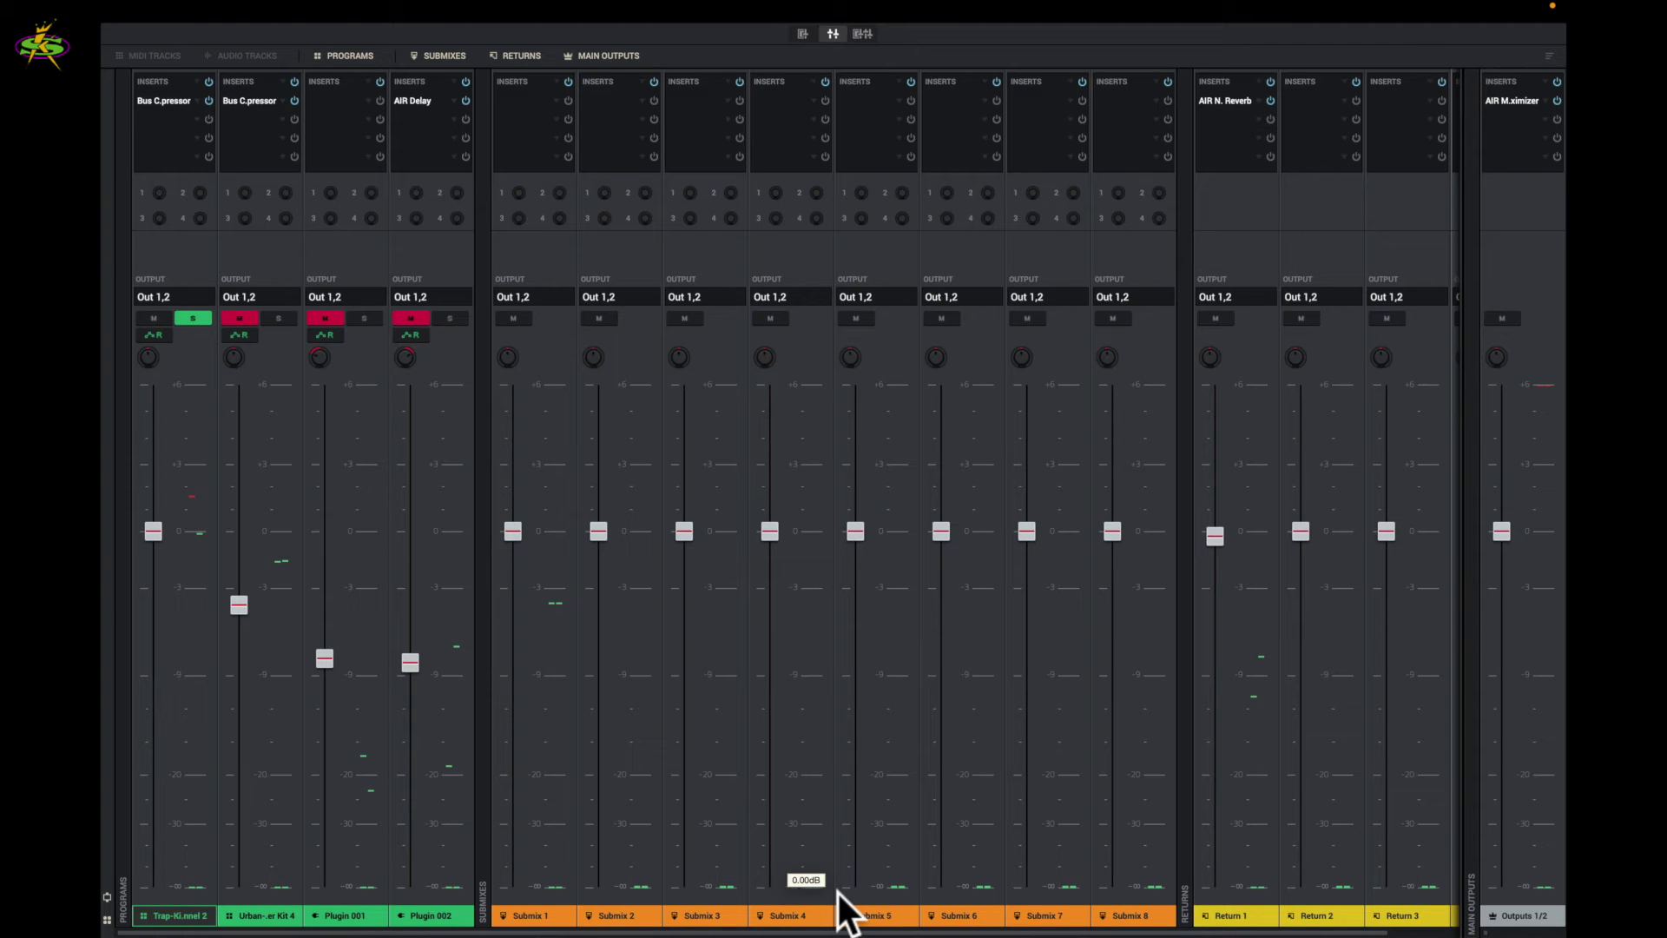
pyautogui.click(269, 294)
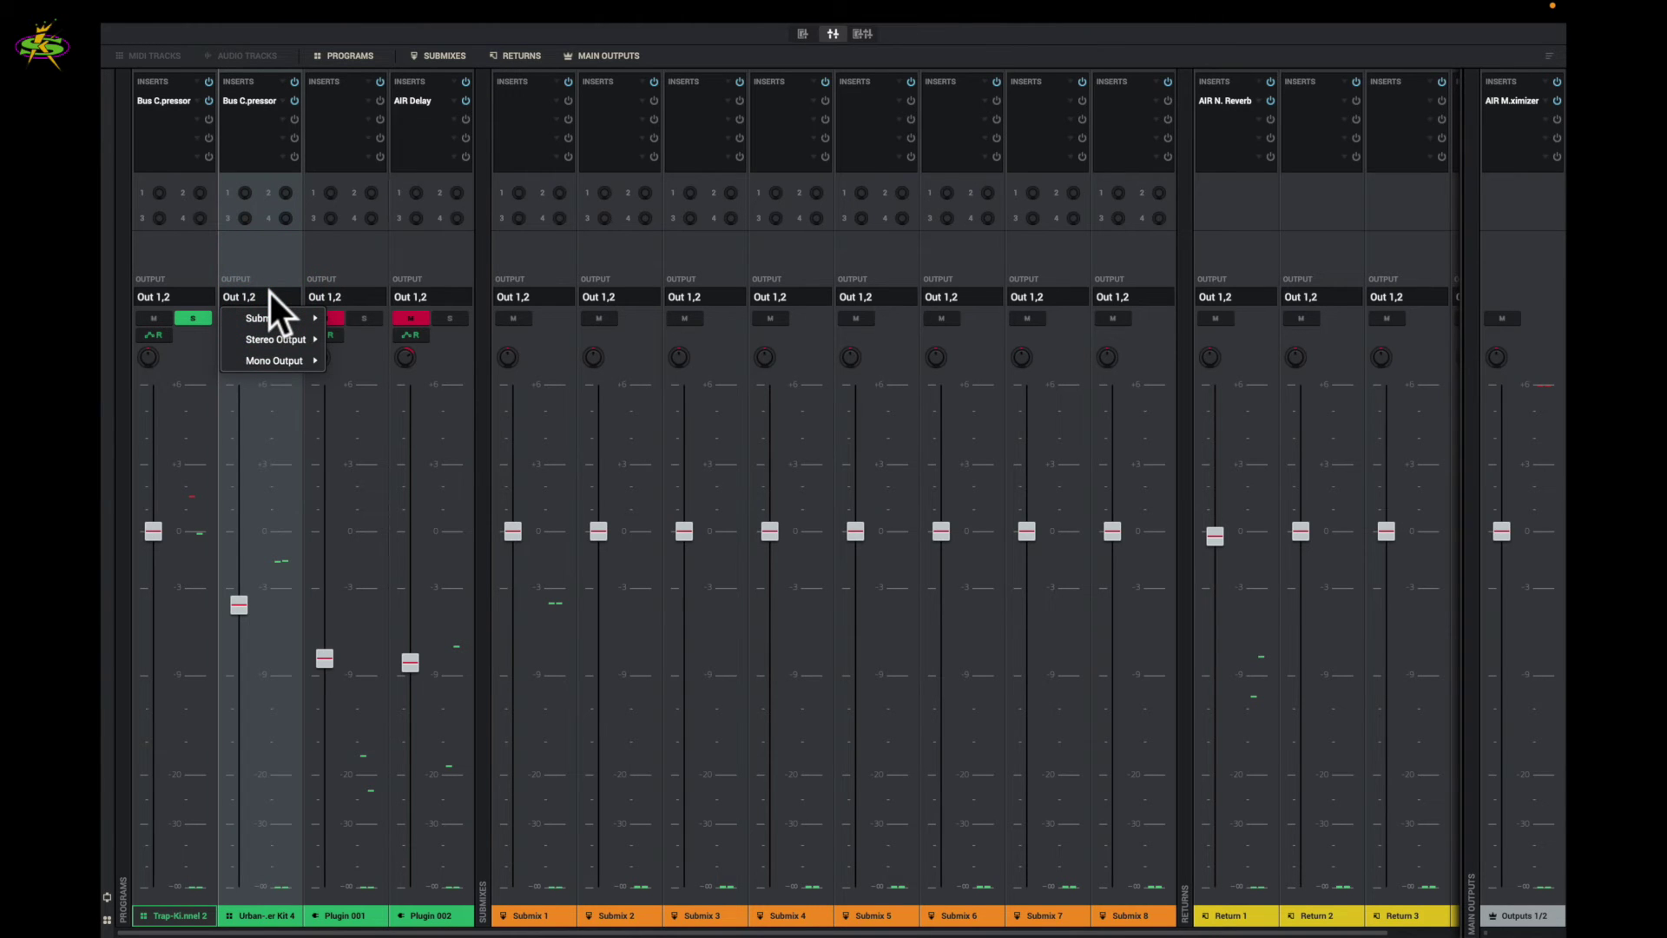
pyautogui.moveTo(267, 313)
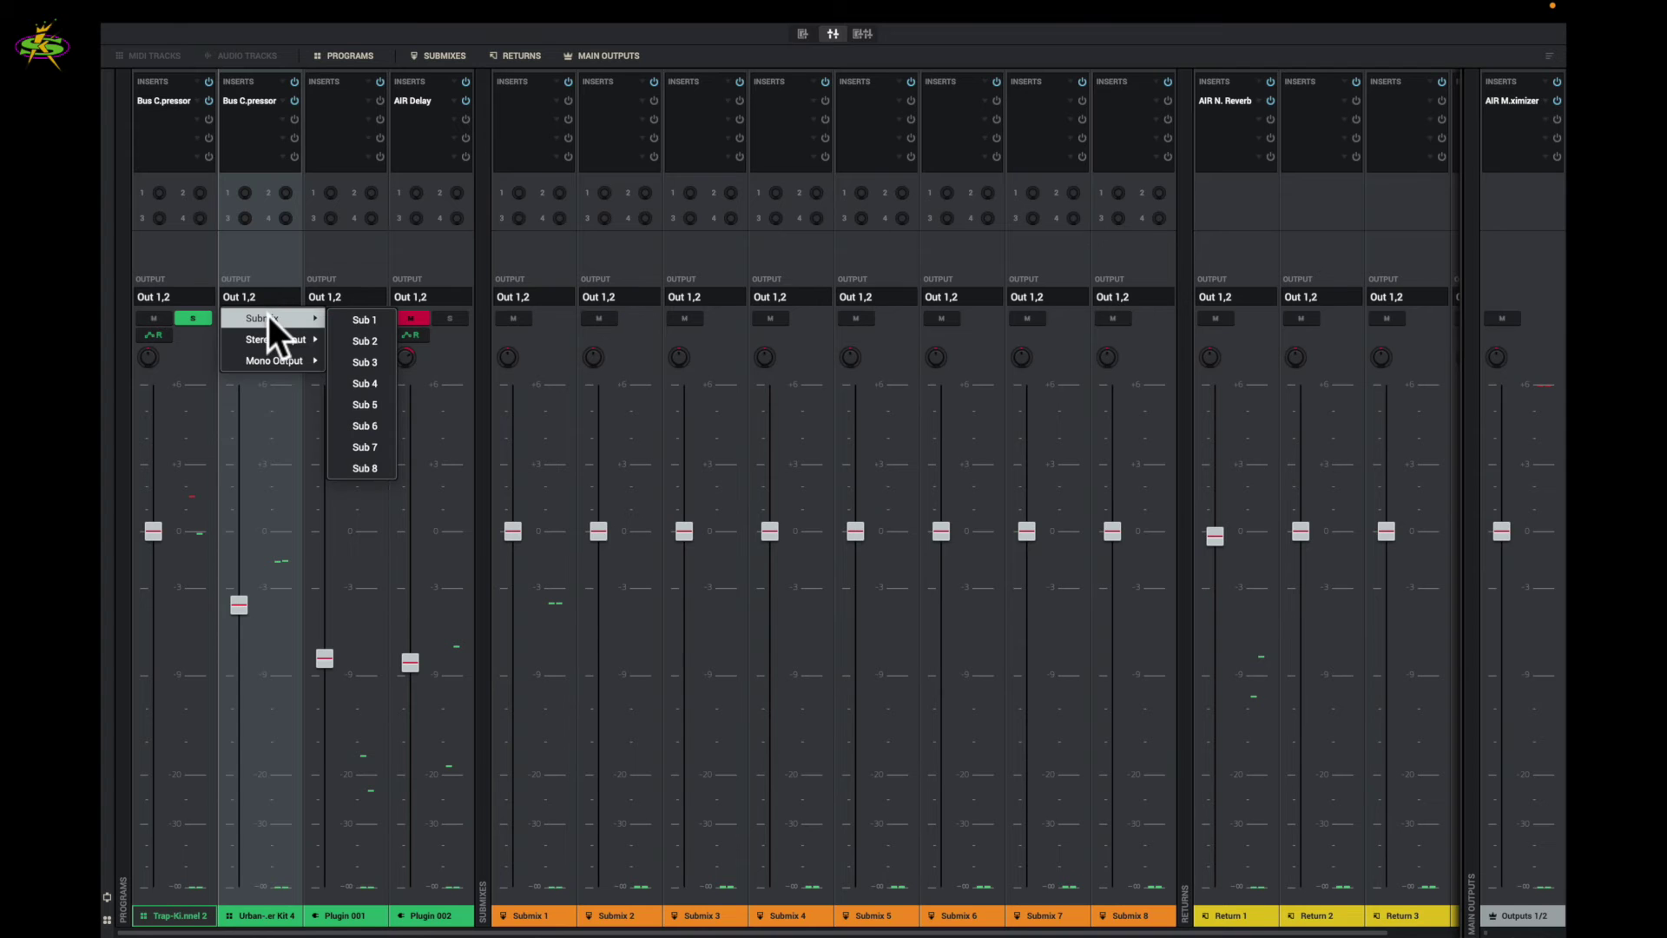
pyautogui.click(346, 319)
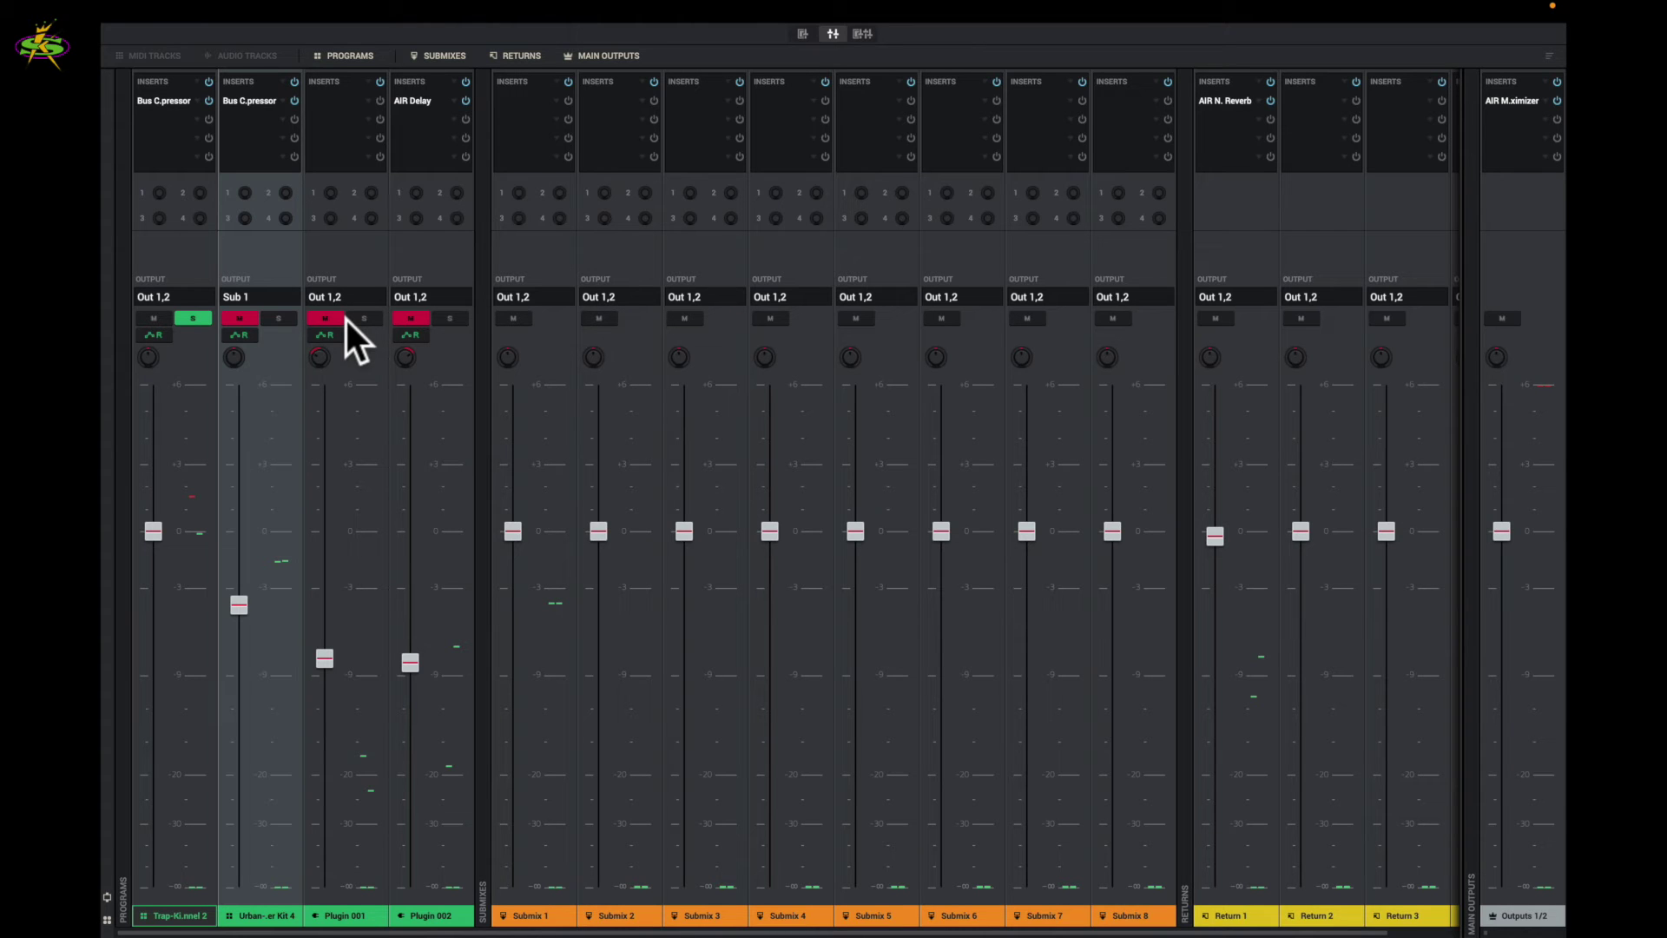
pyautogui.click(179, 294)
pyautogui.moveTo(185, 320)
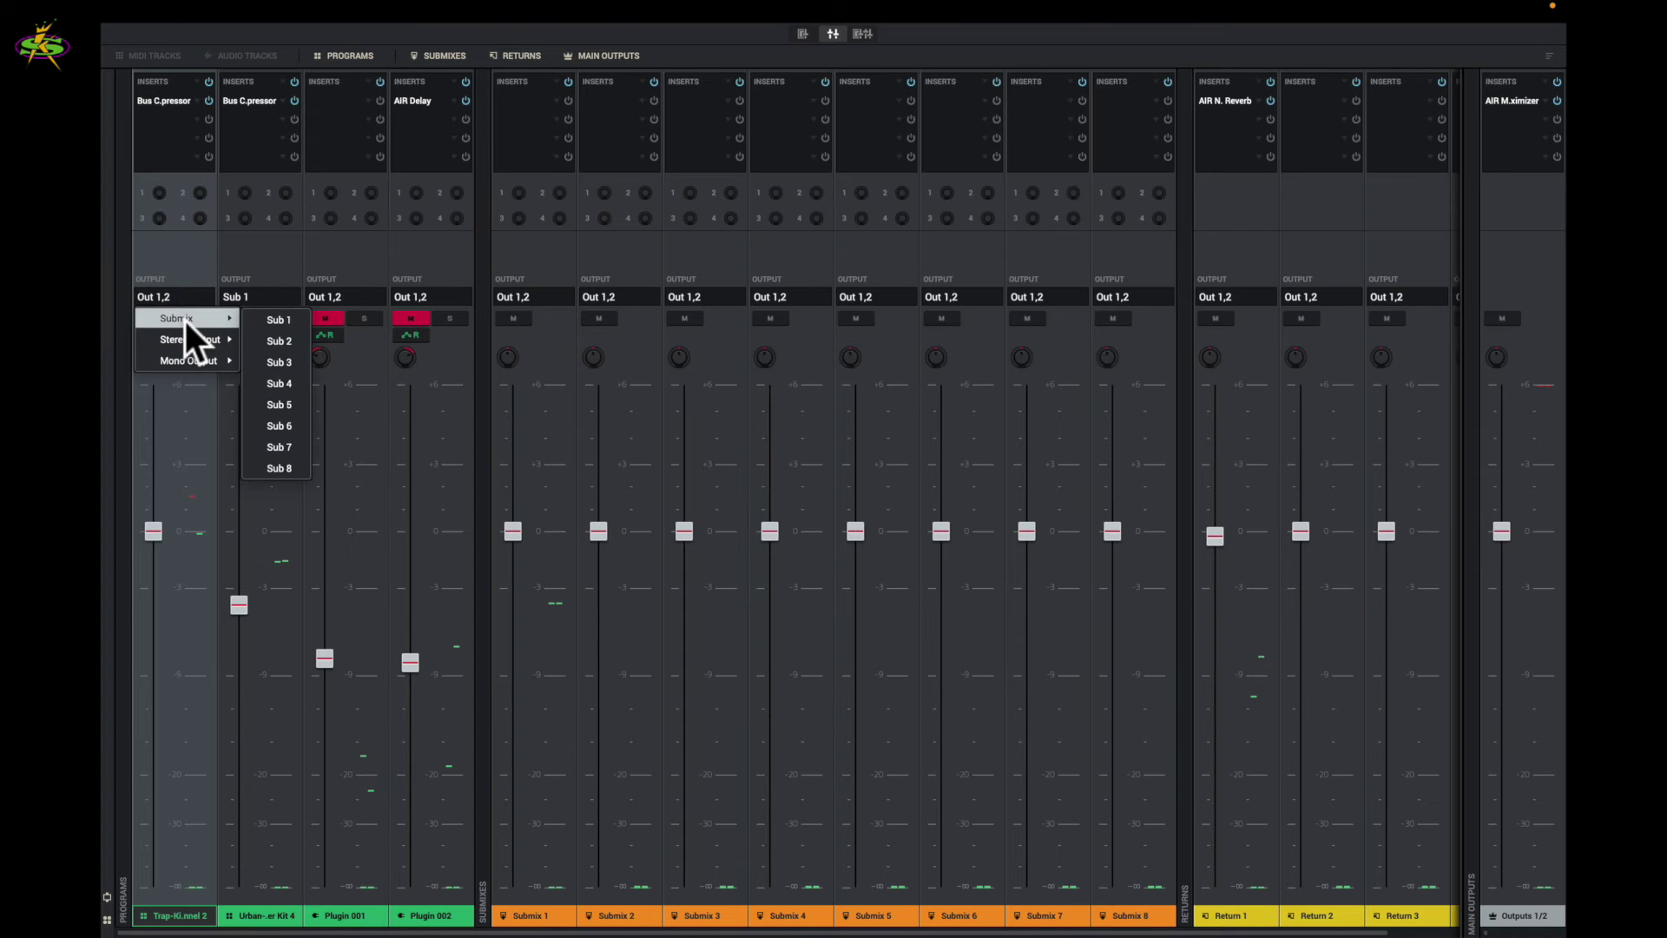
pyautogui.click(294, 319)
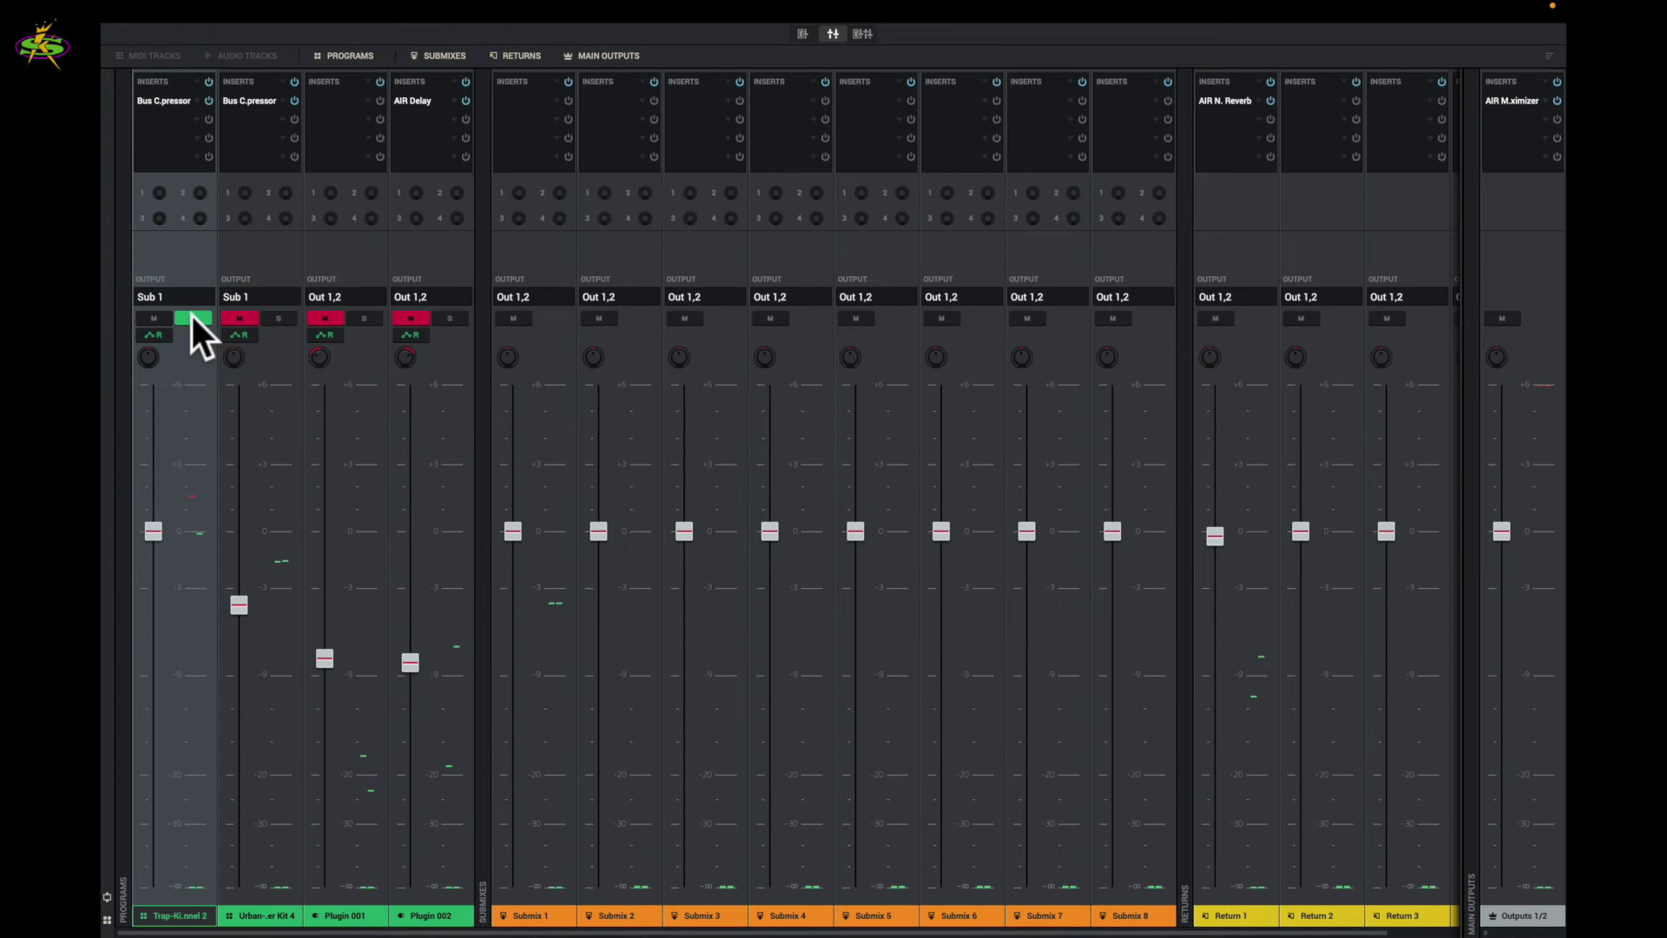
# Turn off the Trap-Kit program's solo, play the sequence, and toggle the mute on Submix 1.
pyautogui.click(191, 317)
pyautogui.press('space')
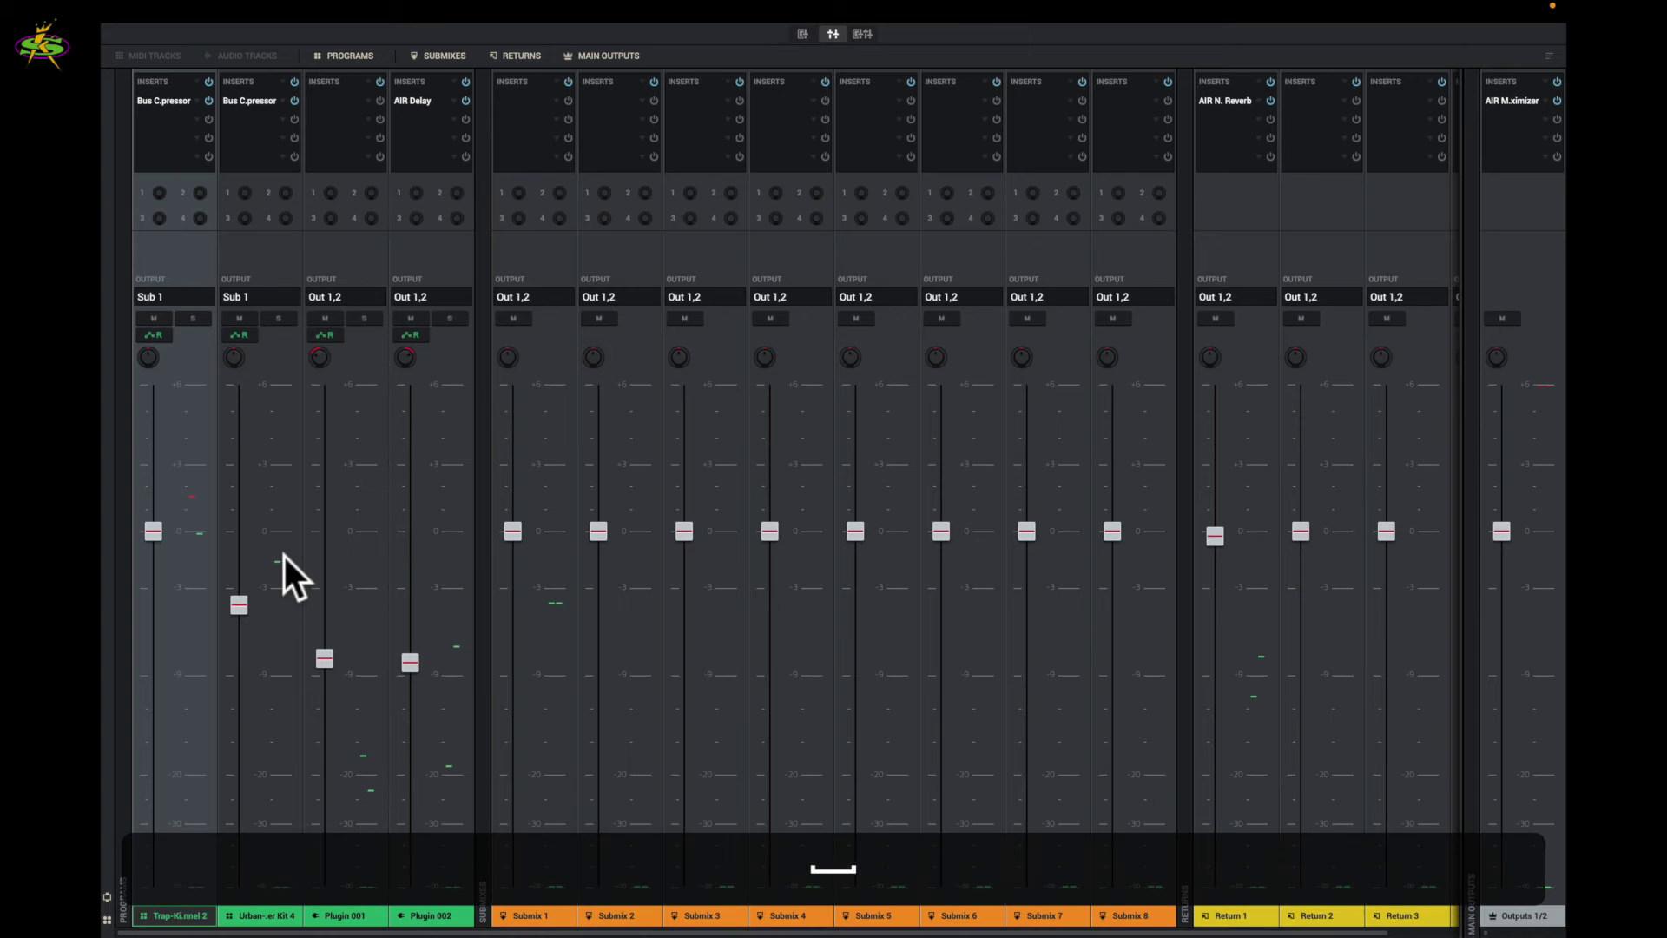
pyautogui.click(519, 321)
pyautogui.click(518, 322)
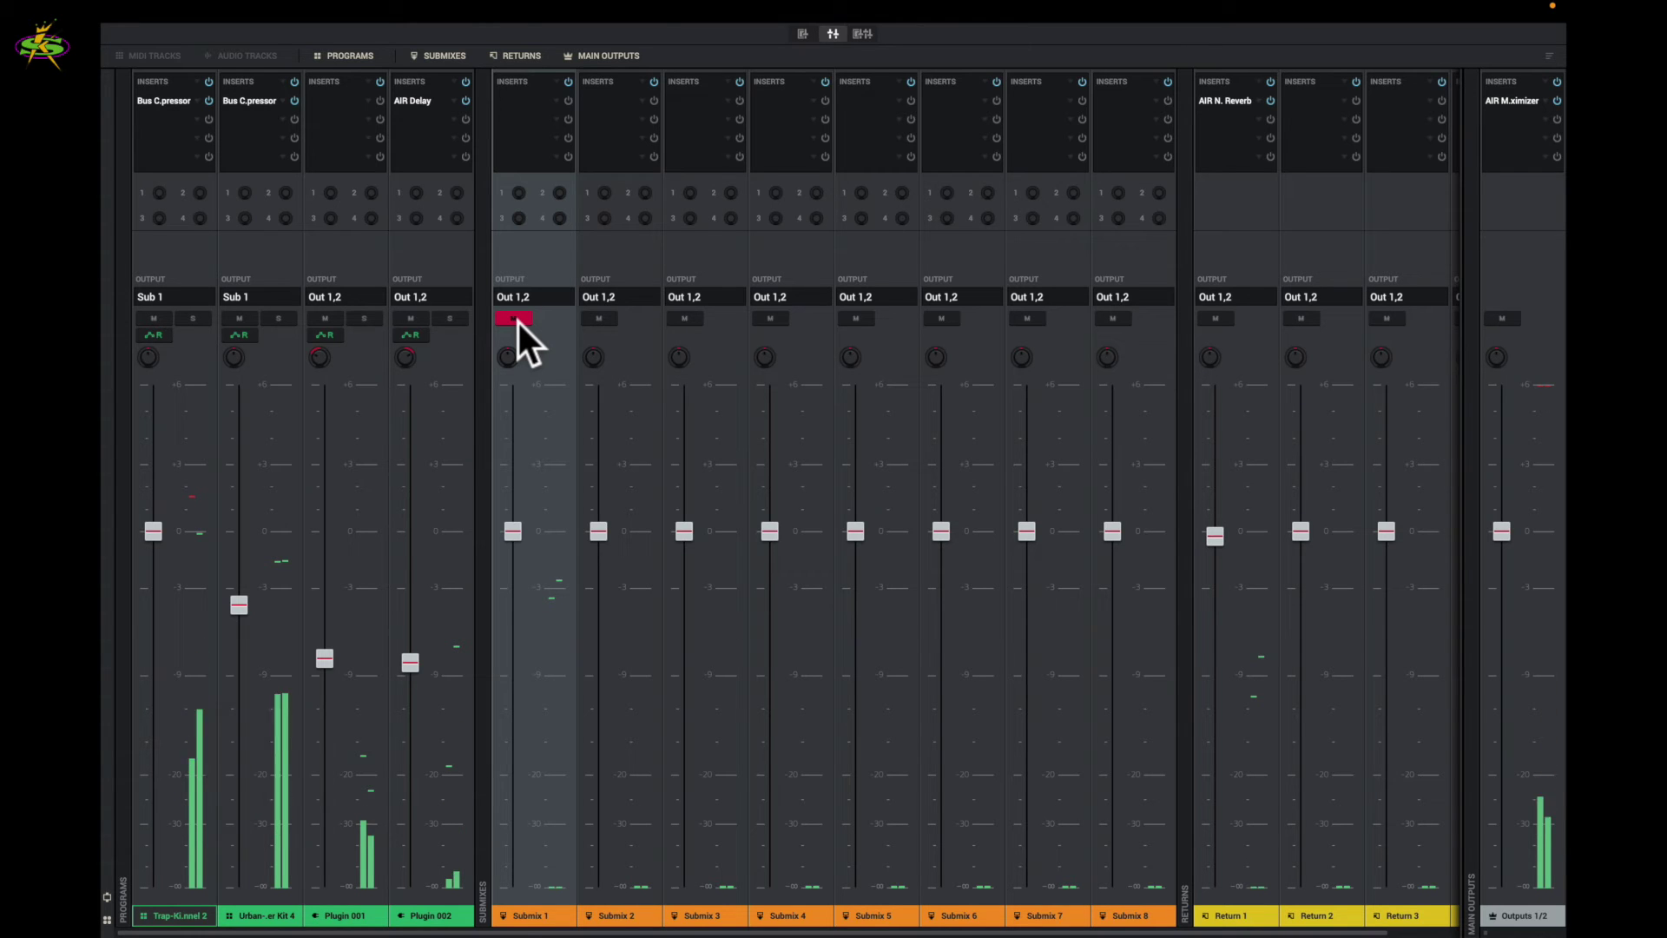
# Switch the Submix 1 mute off and on repeatedly while the sequence plays, and leave Submix 1 unmuted.
pyautogui.click(518, 322)
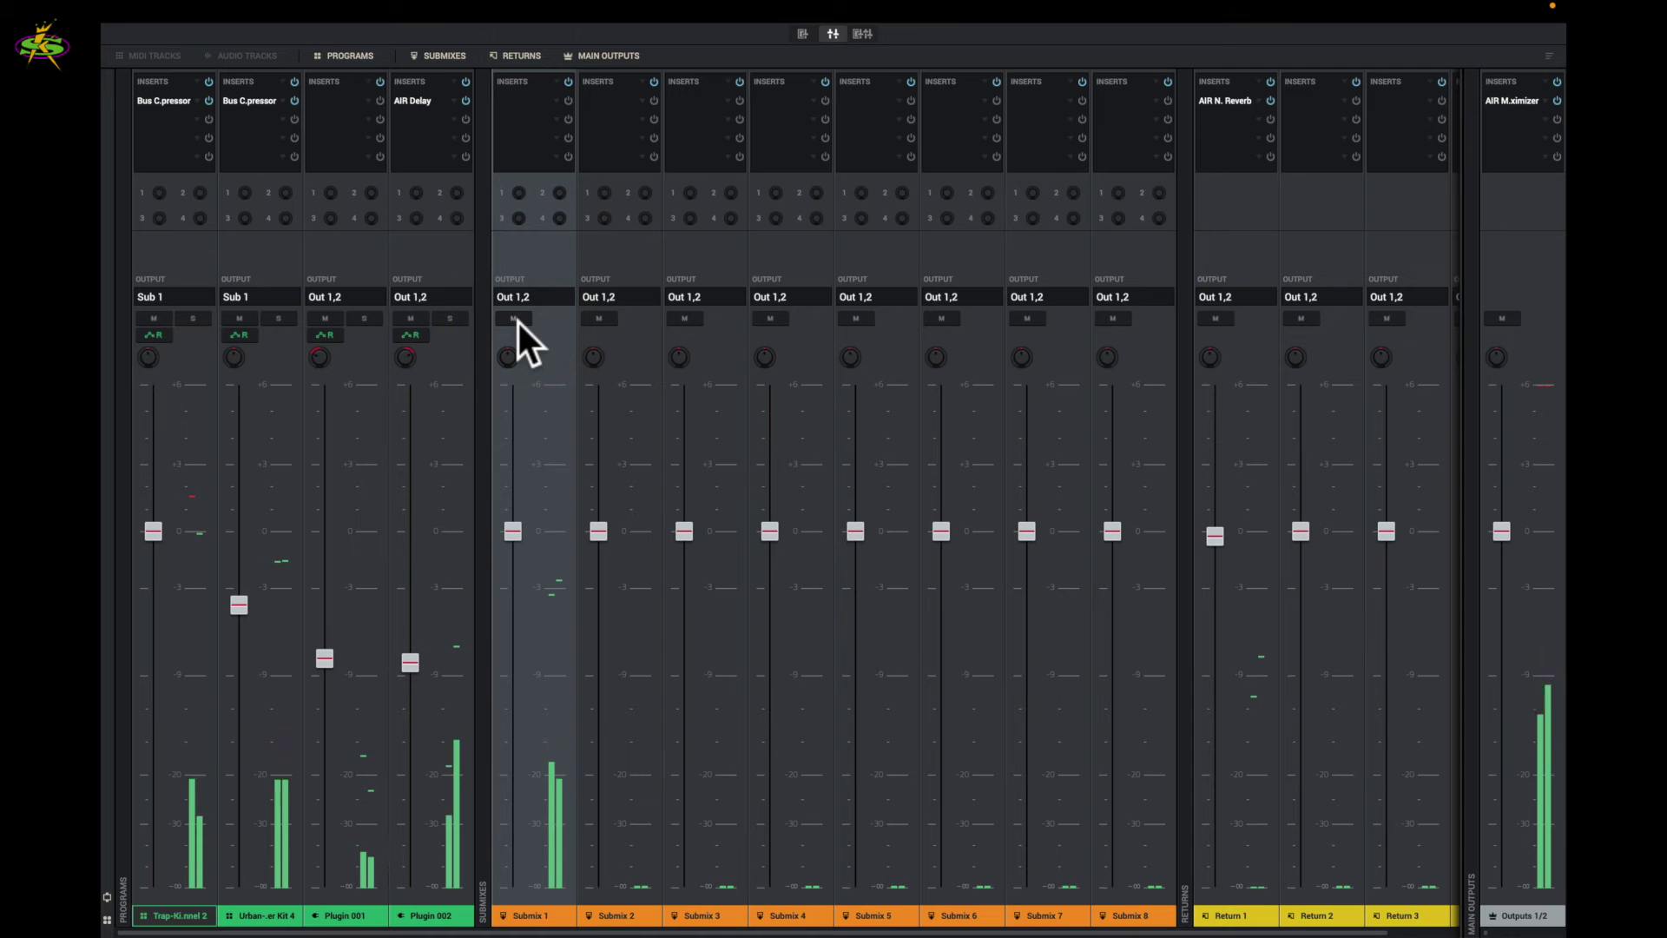
pyautogui.click(519, 319)
pyautogui.click(518, 322)
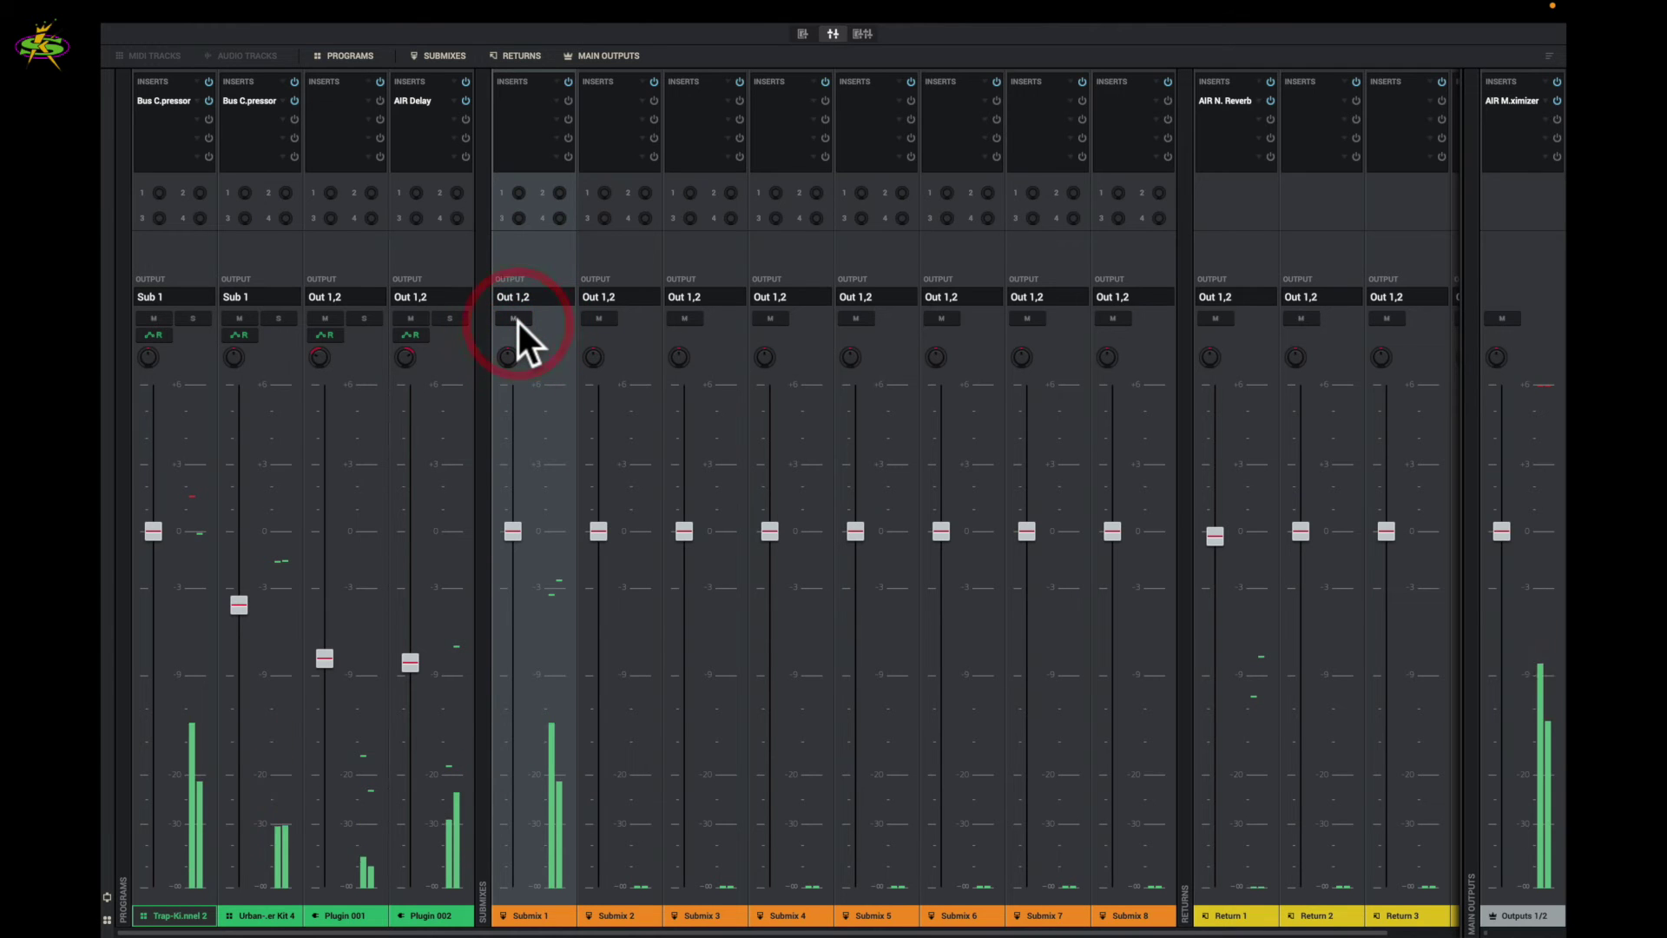
pyautogui.click(518, 321)
pyautogui.click(519, 321)
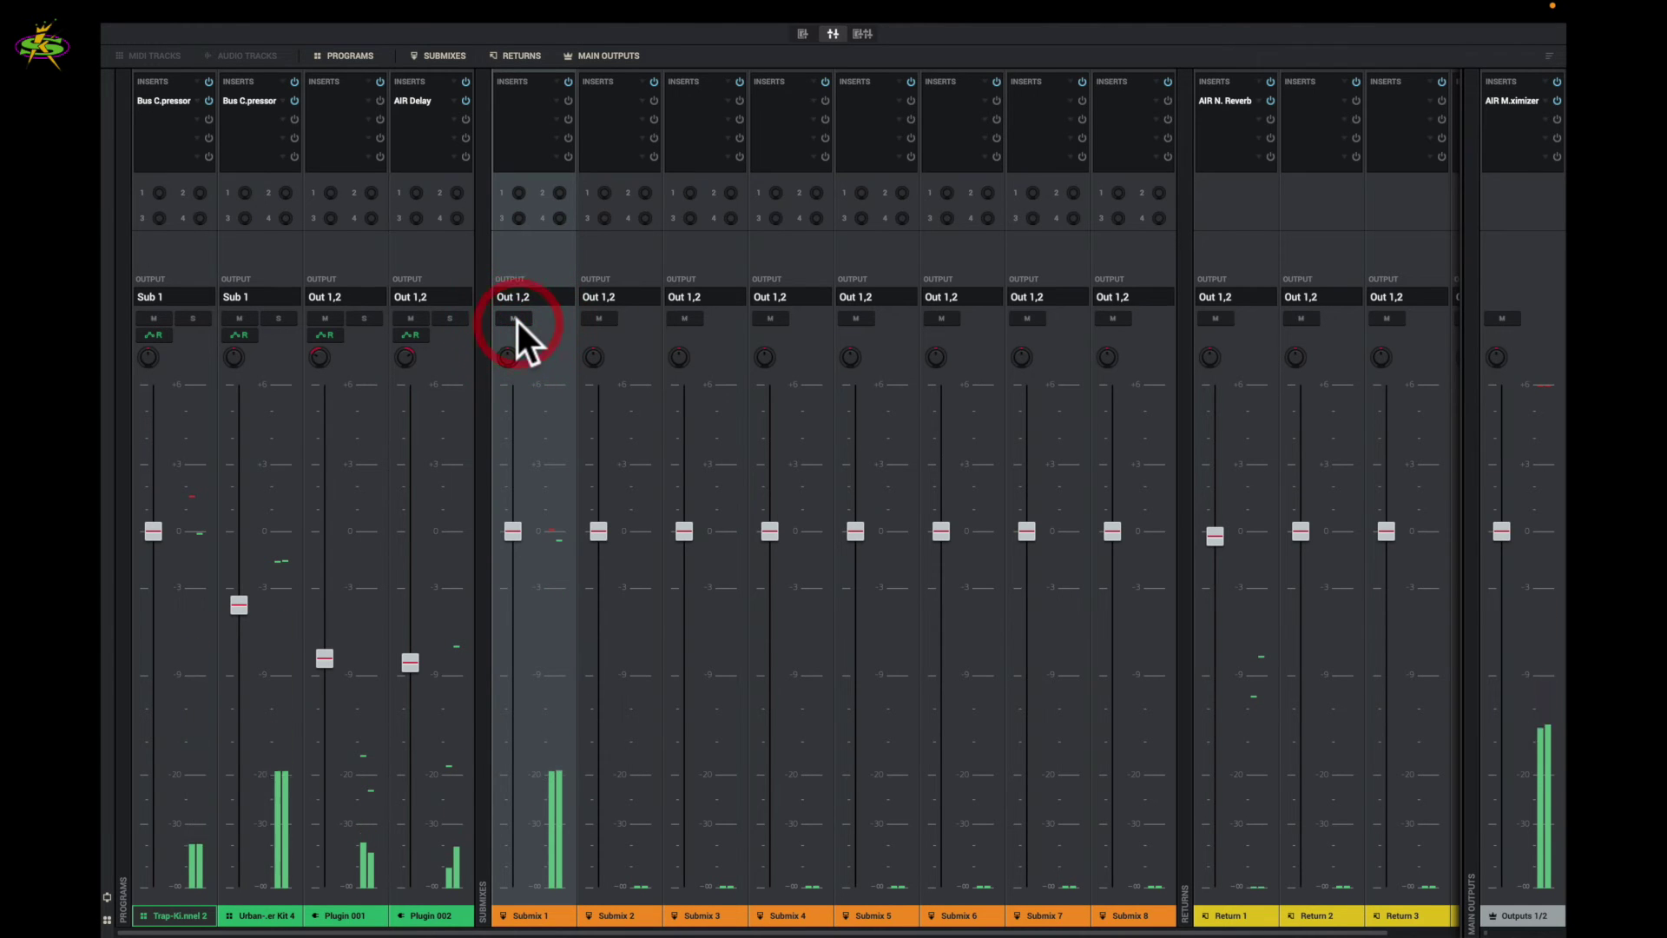
pyautogui.click(517, 322)
pyautogui.click(516, 321)
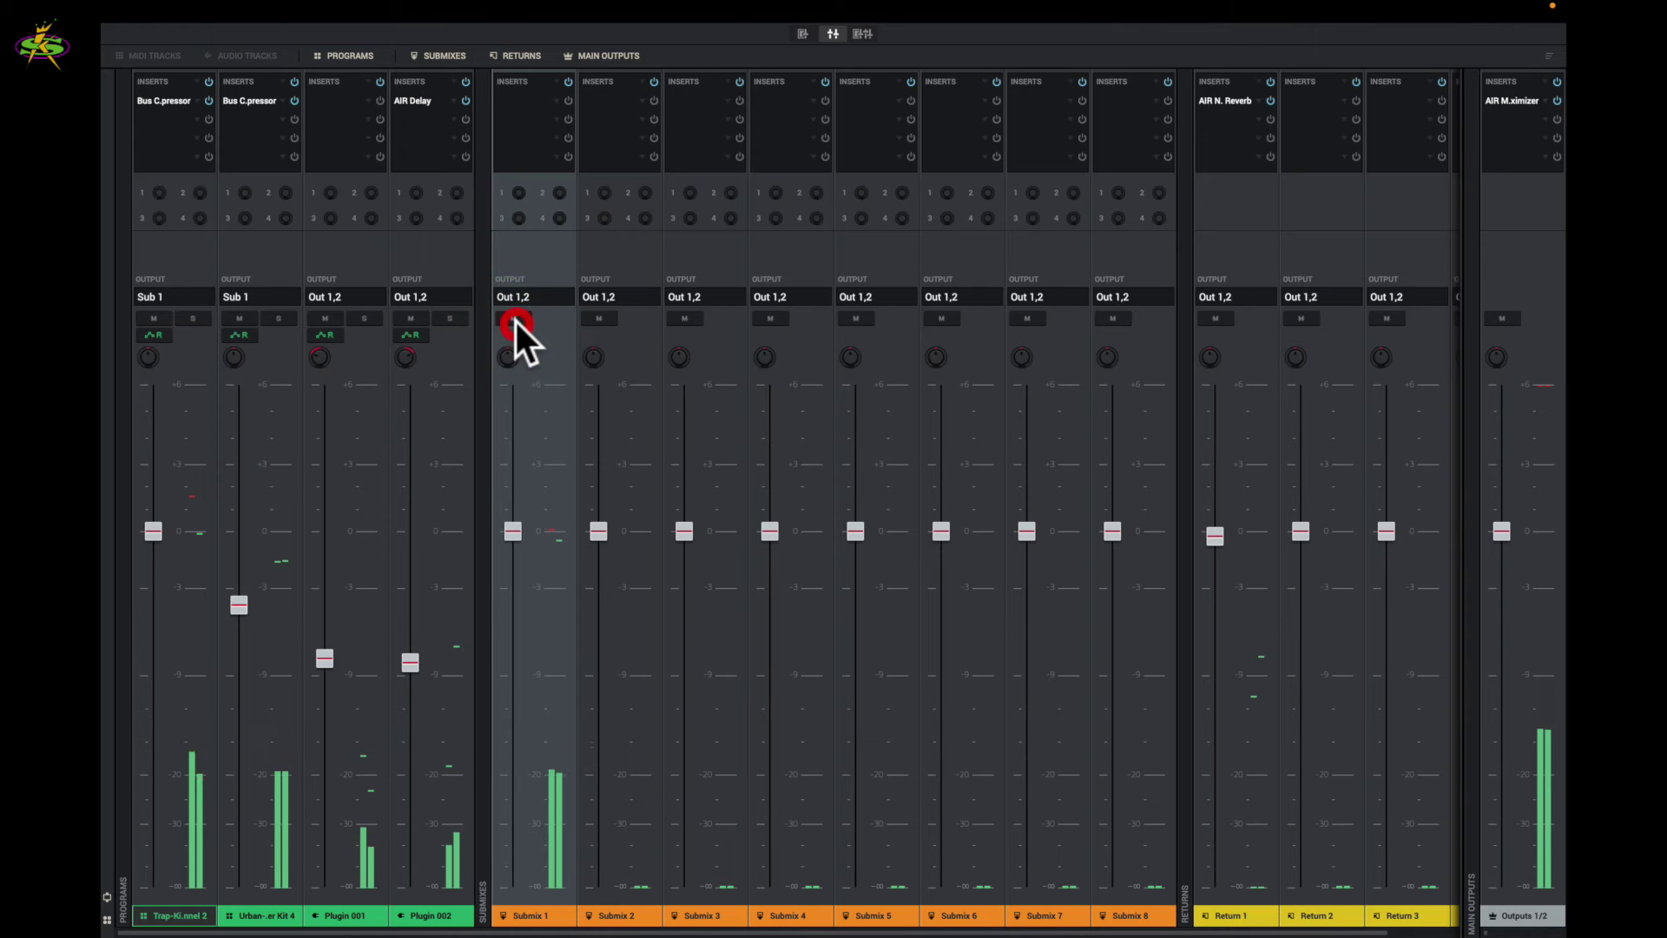
pyautogui.click(516, 322)
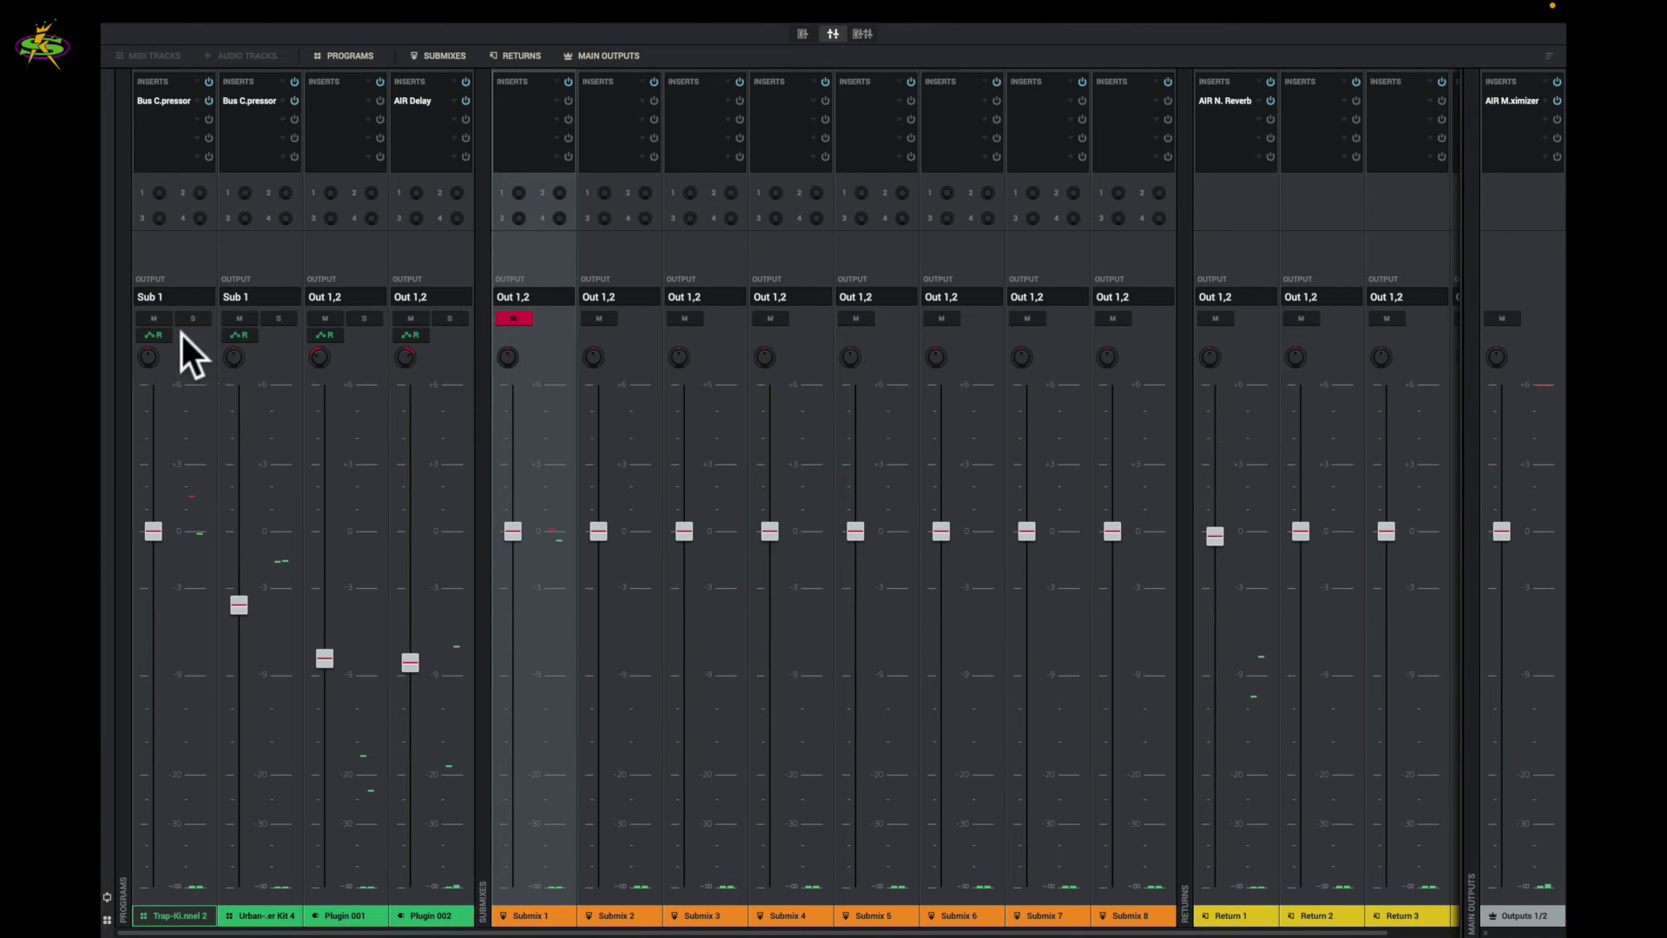
pyautogui.click(514, 318)
pyautogui.click(514, 318)
# Load AIR Delay from the Delay/Reverb category into the first insert of Return 2.
pyautogui.click(1348, 99)
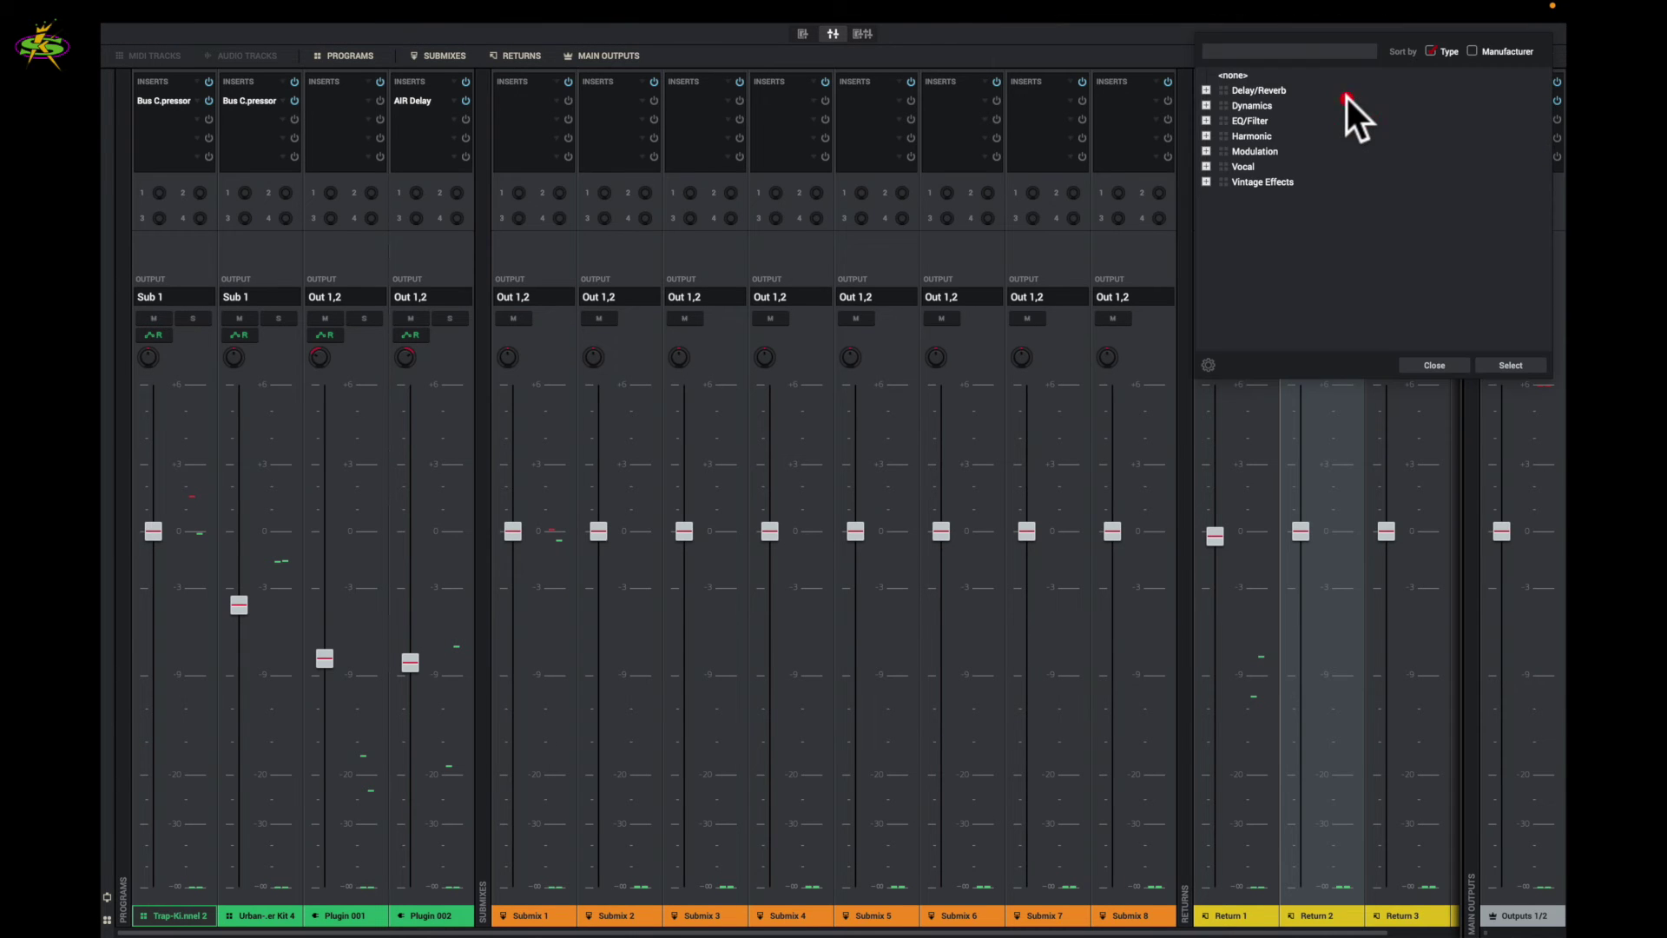
pyautogui.click(1206, 90)
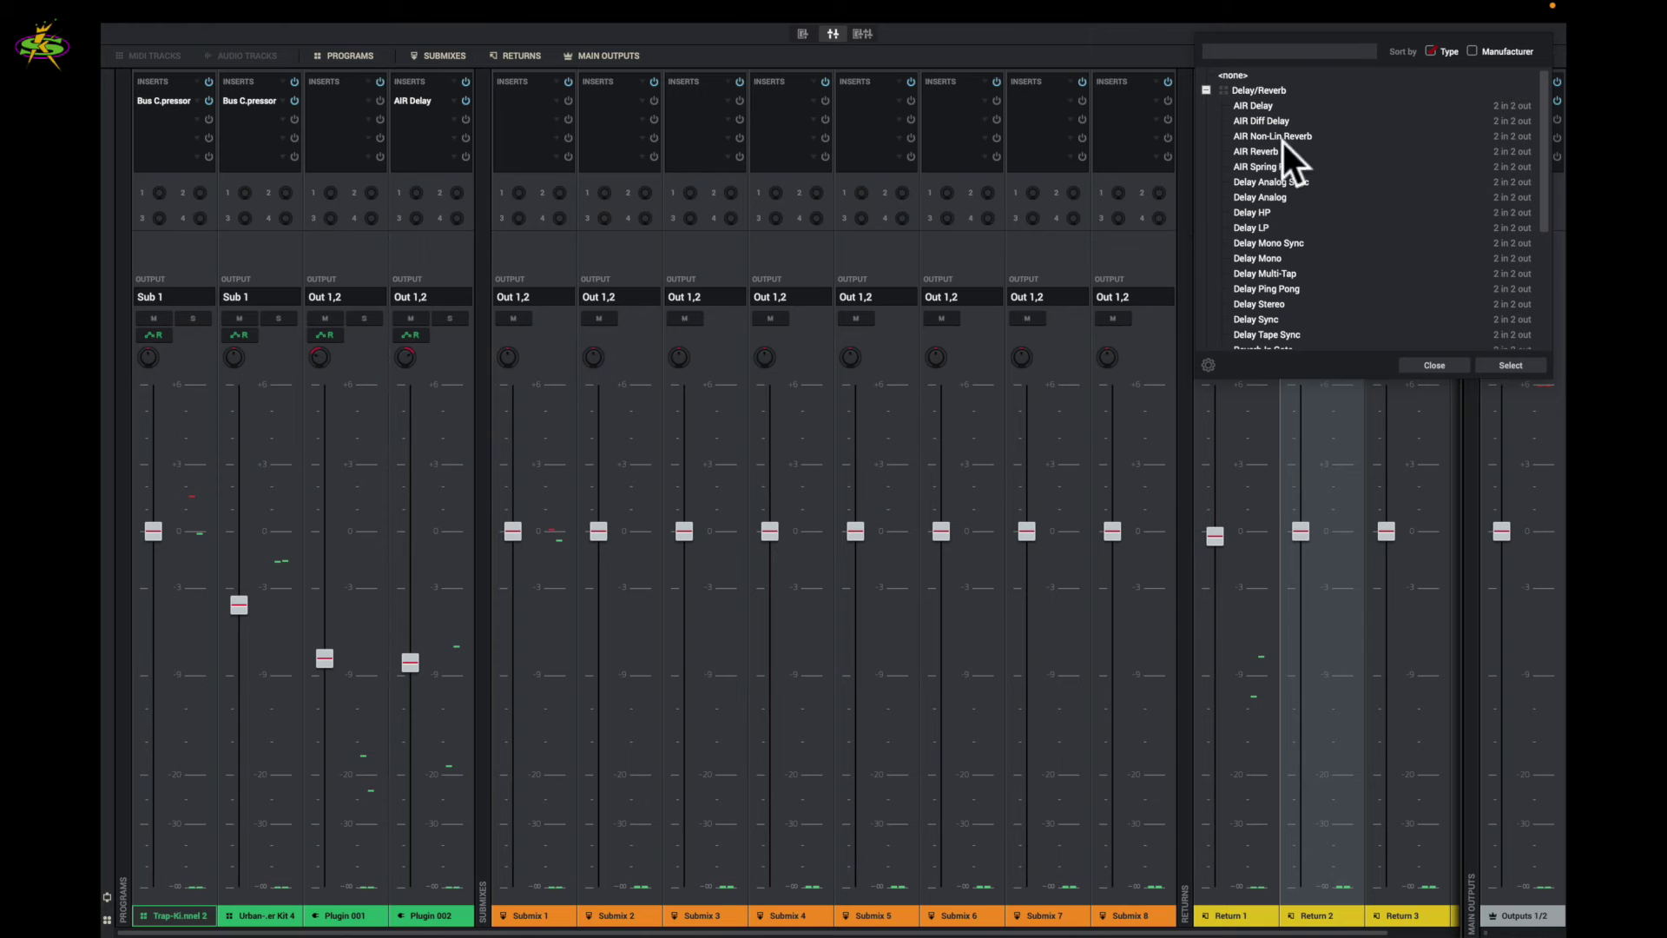
pyautogui.click(1267, 104)
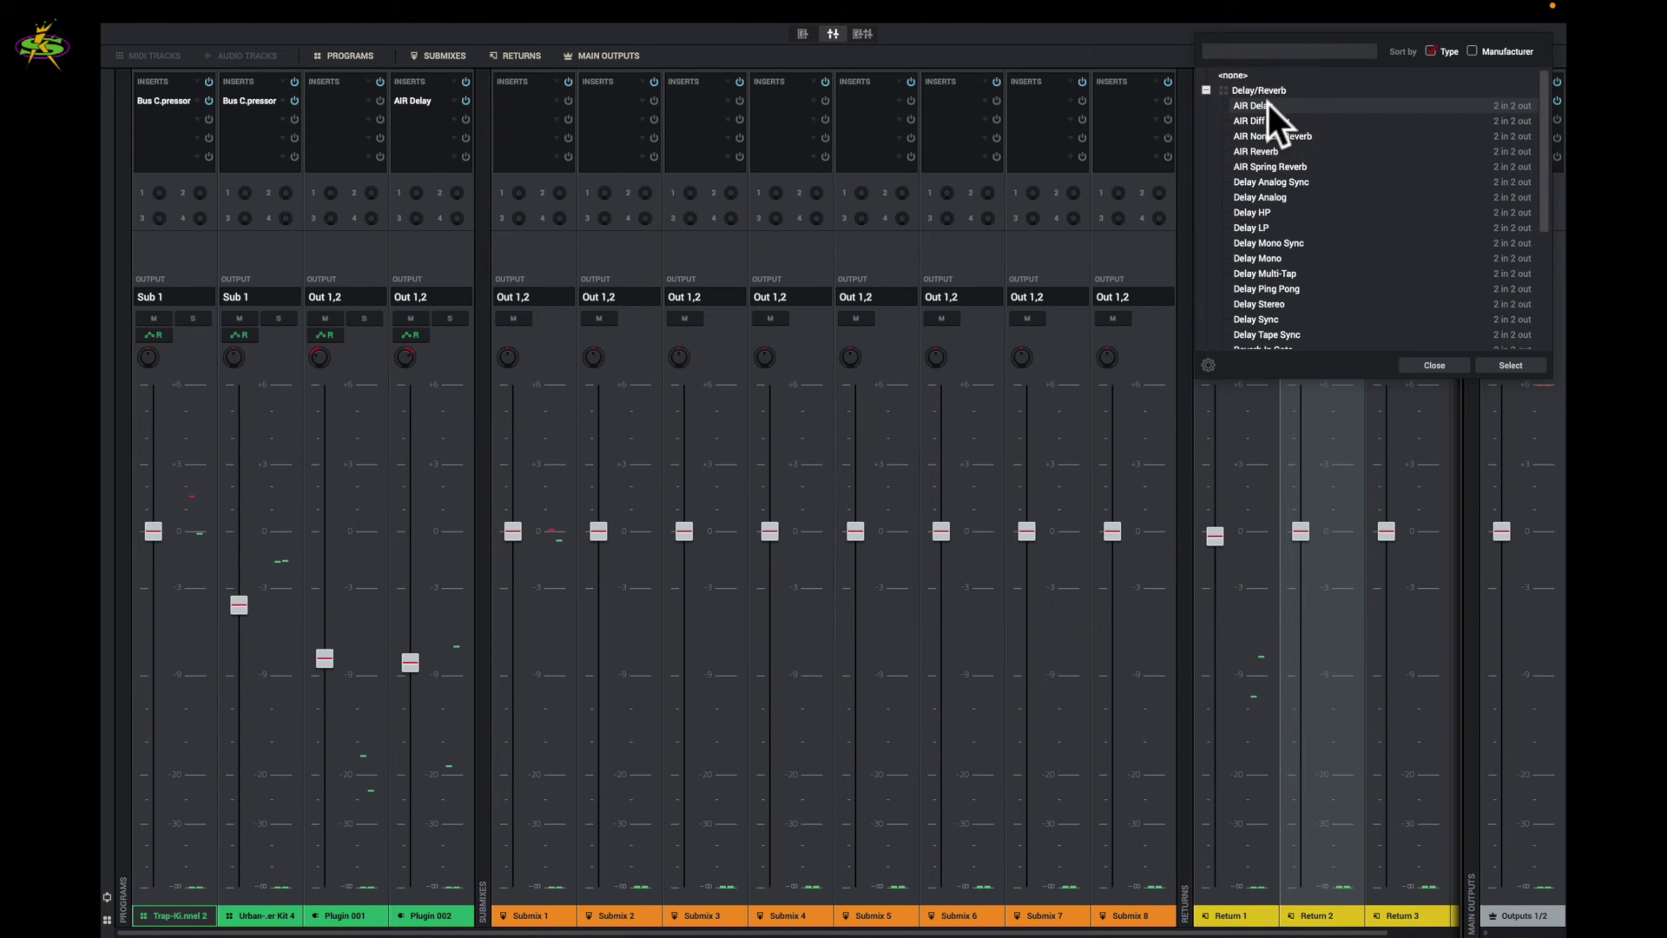
pyautogui.doubleClick(1267, 105)
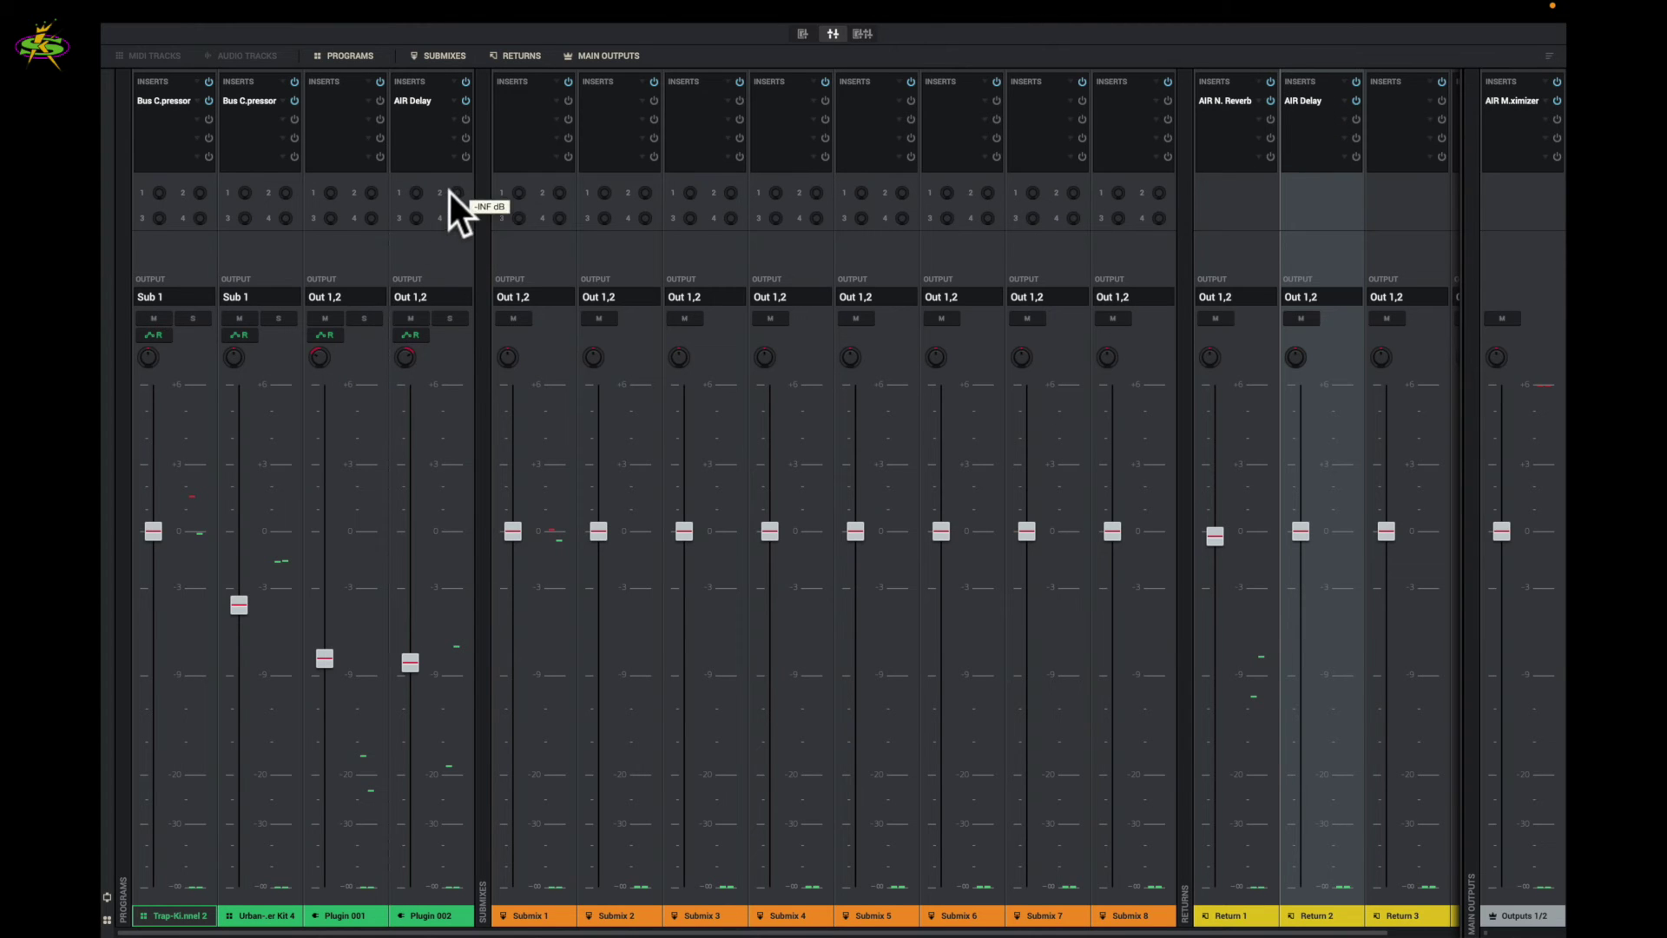
# During playback, raise send 2 on Plugin 002 to about -2.61 dB and the Return 2 fader to nearly +3 dB.
pyautogui.moveTo(457, 193); pyautogui.dragTo(455, 169)
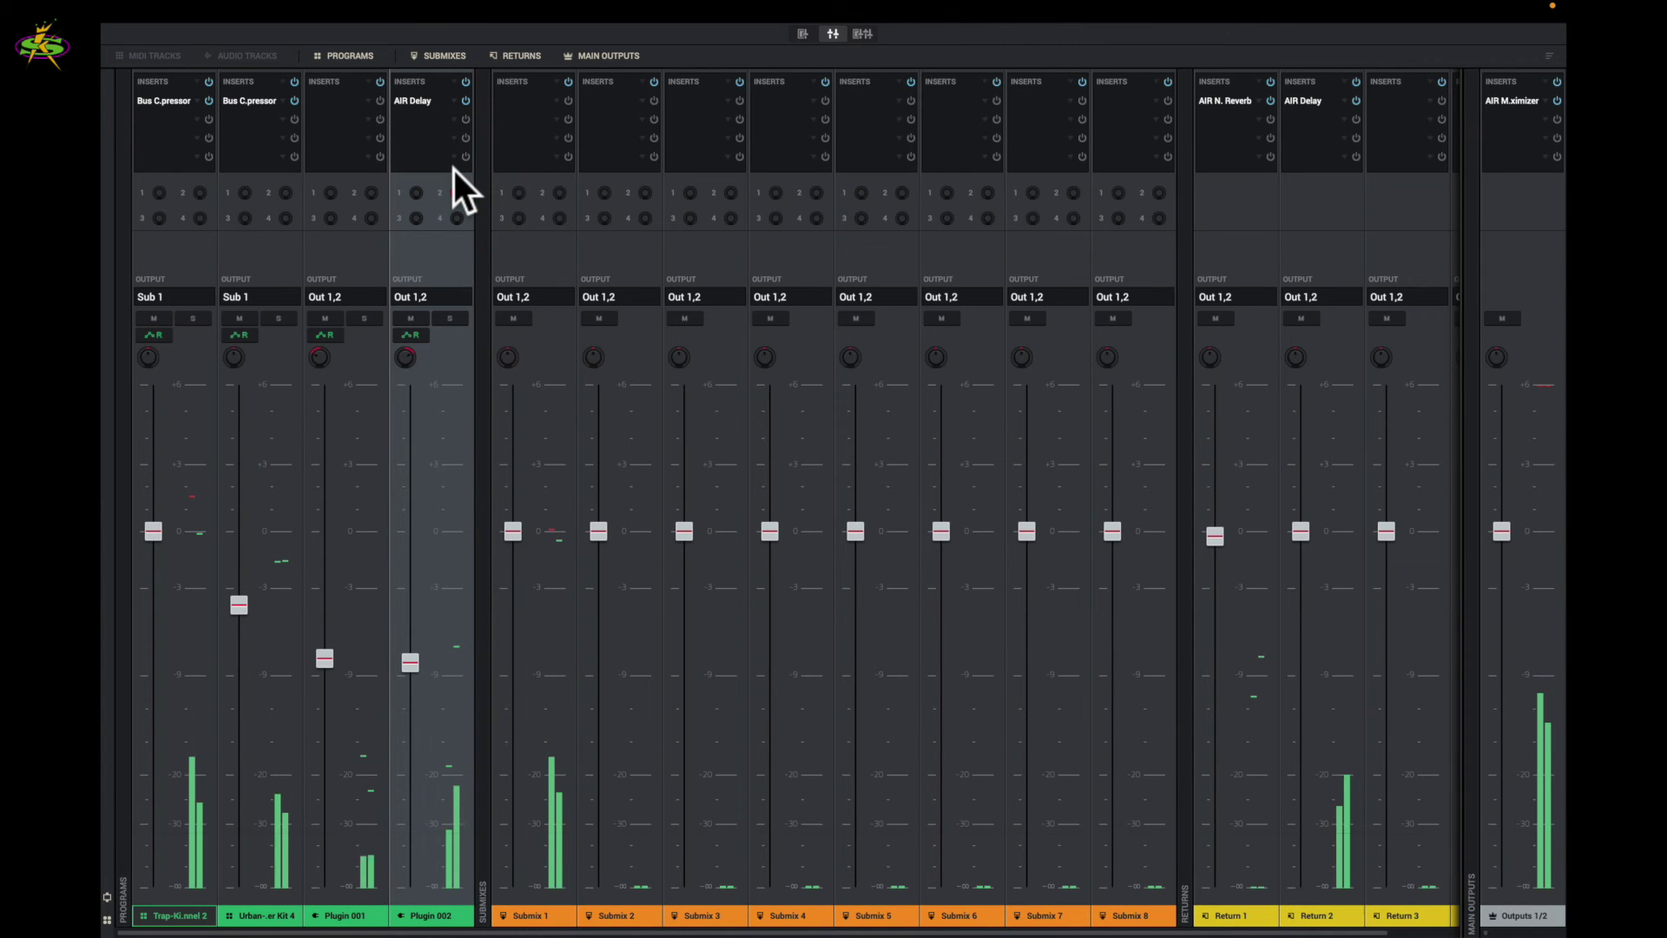
pyautogui.moveTo(1300, 532); pyautogui.dragTo(1295, 464)
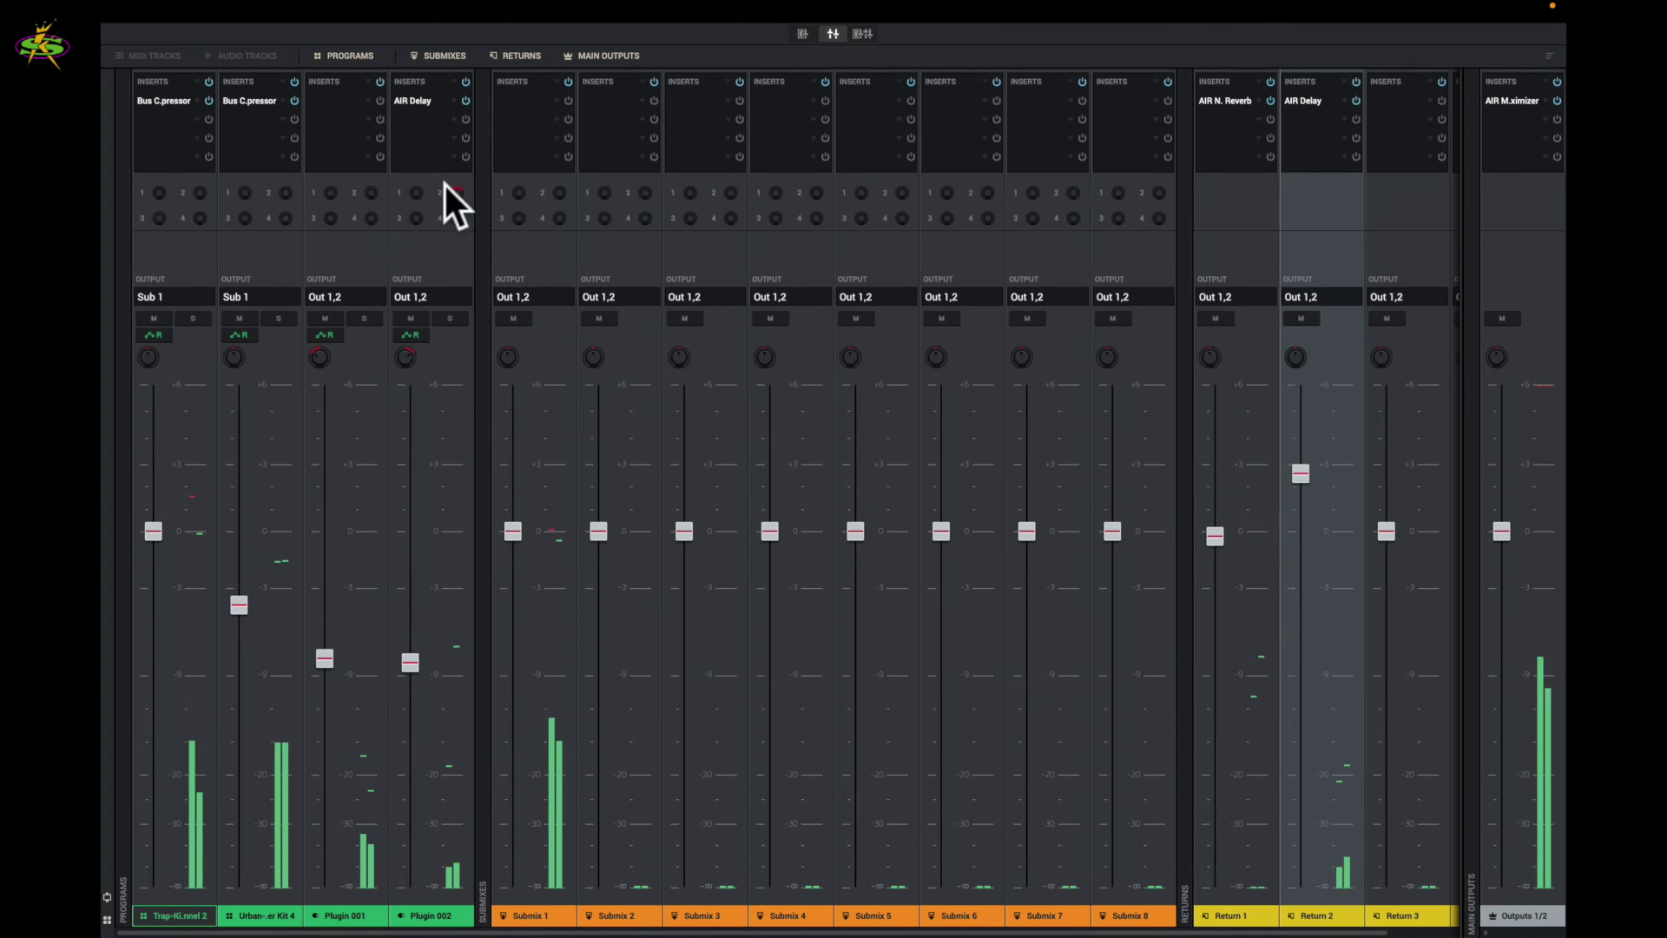
pyautogui.click(457, 192)
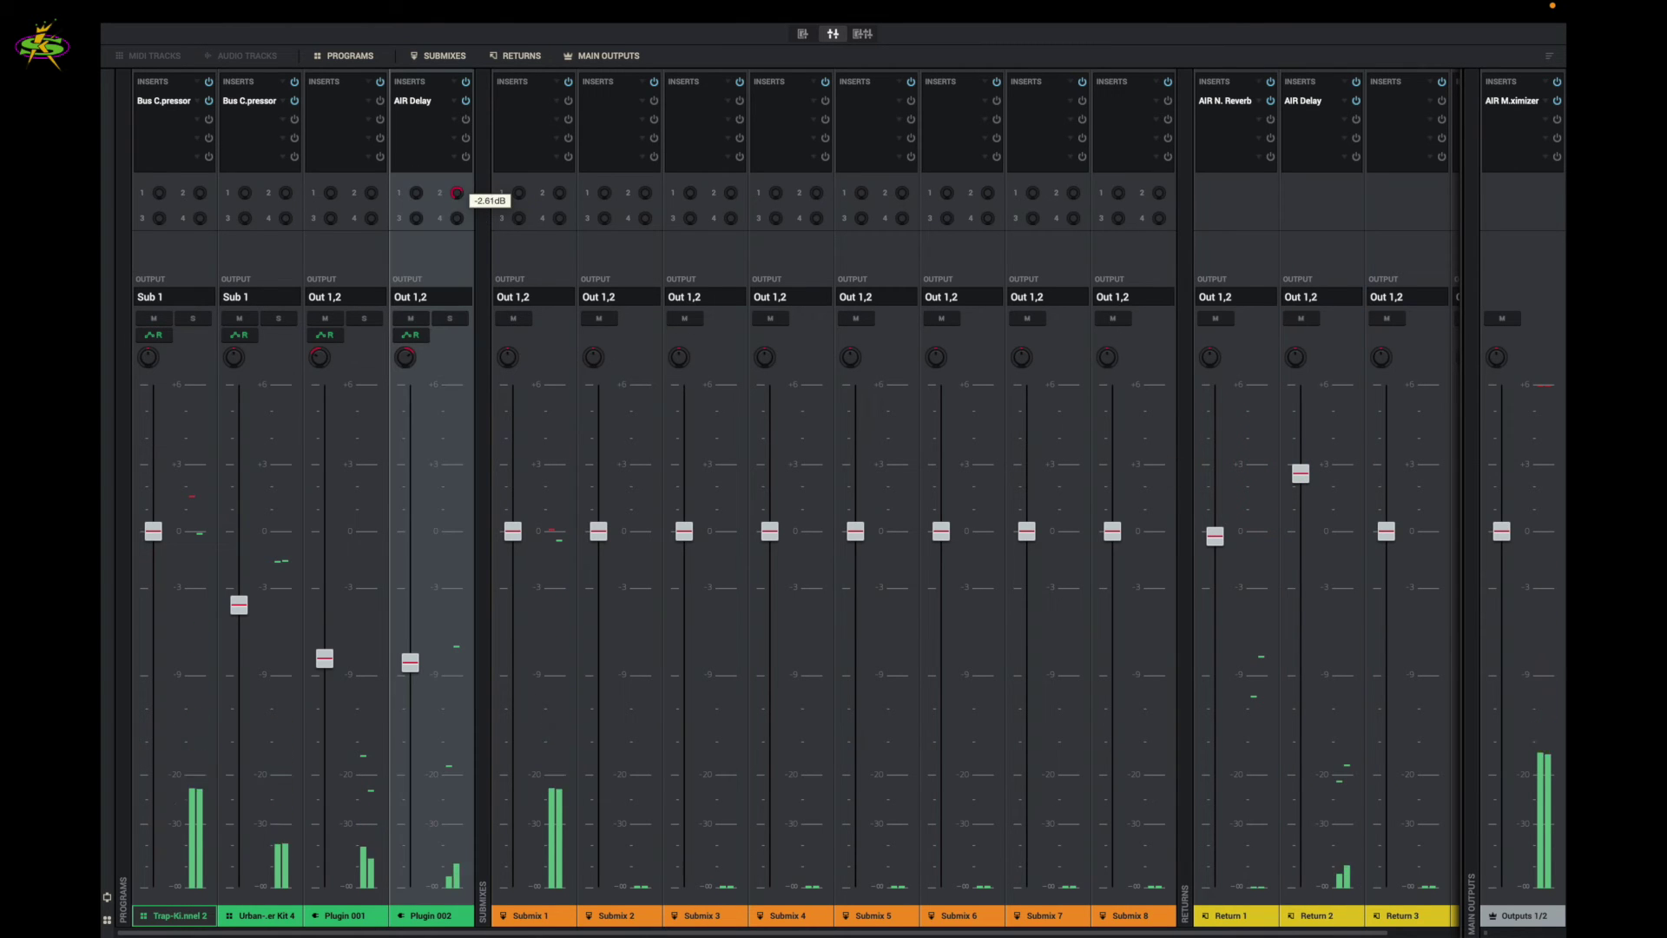
# Open the AIR Delay insert on Return 2, and turn send 2 on Plugin 002 fully down.
pyautogui.click(1295, 101)
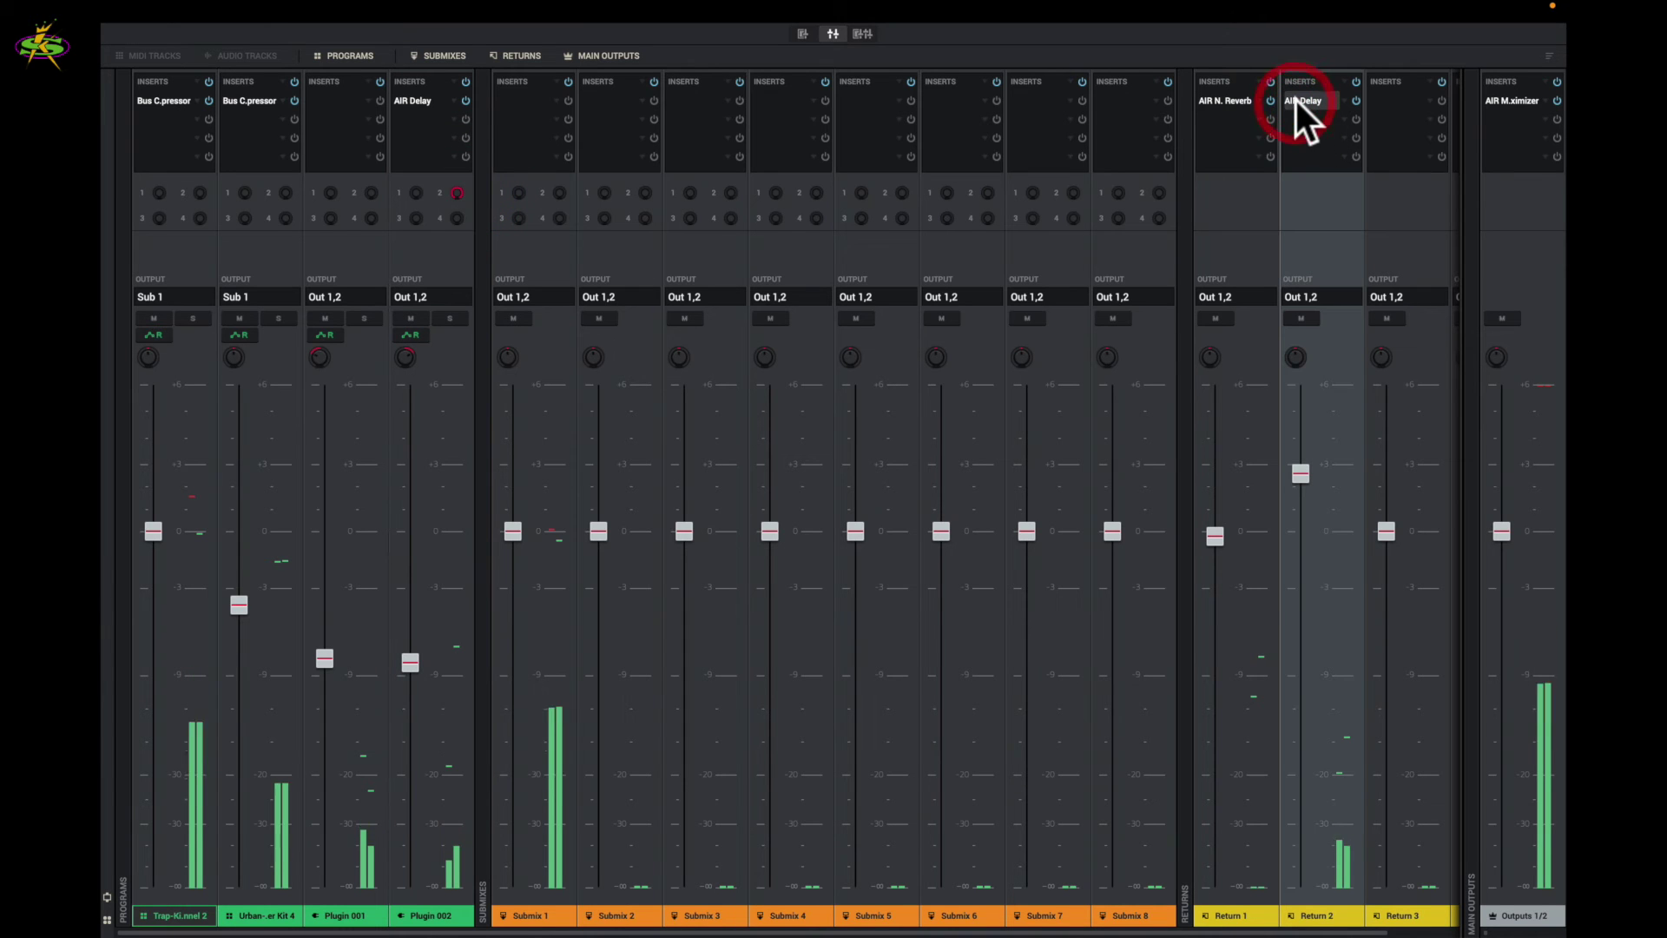
pyautogui.moveTo(1303, 494)
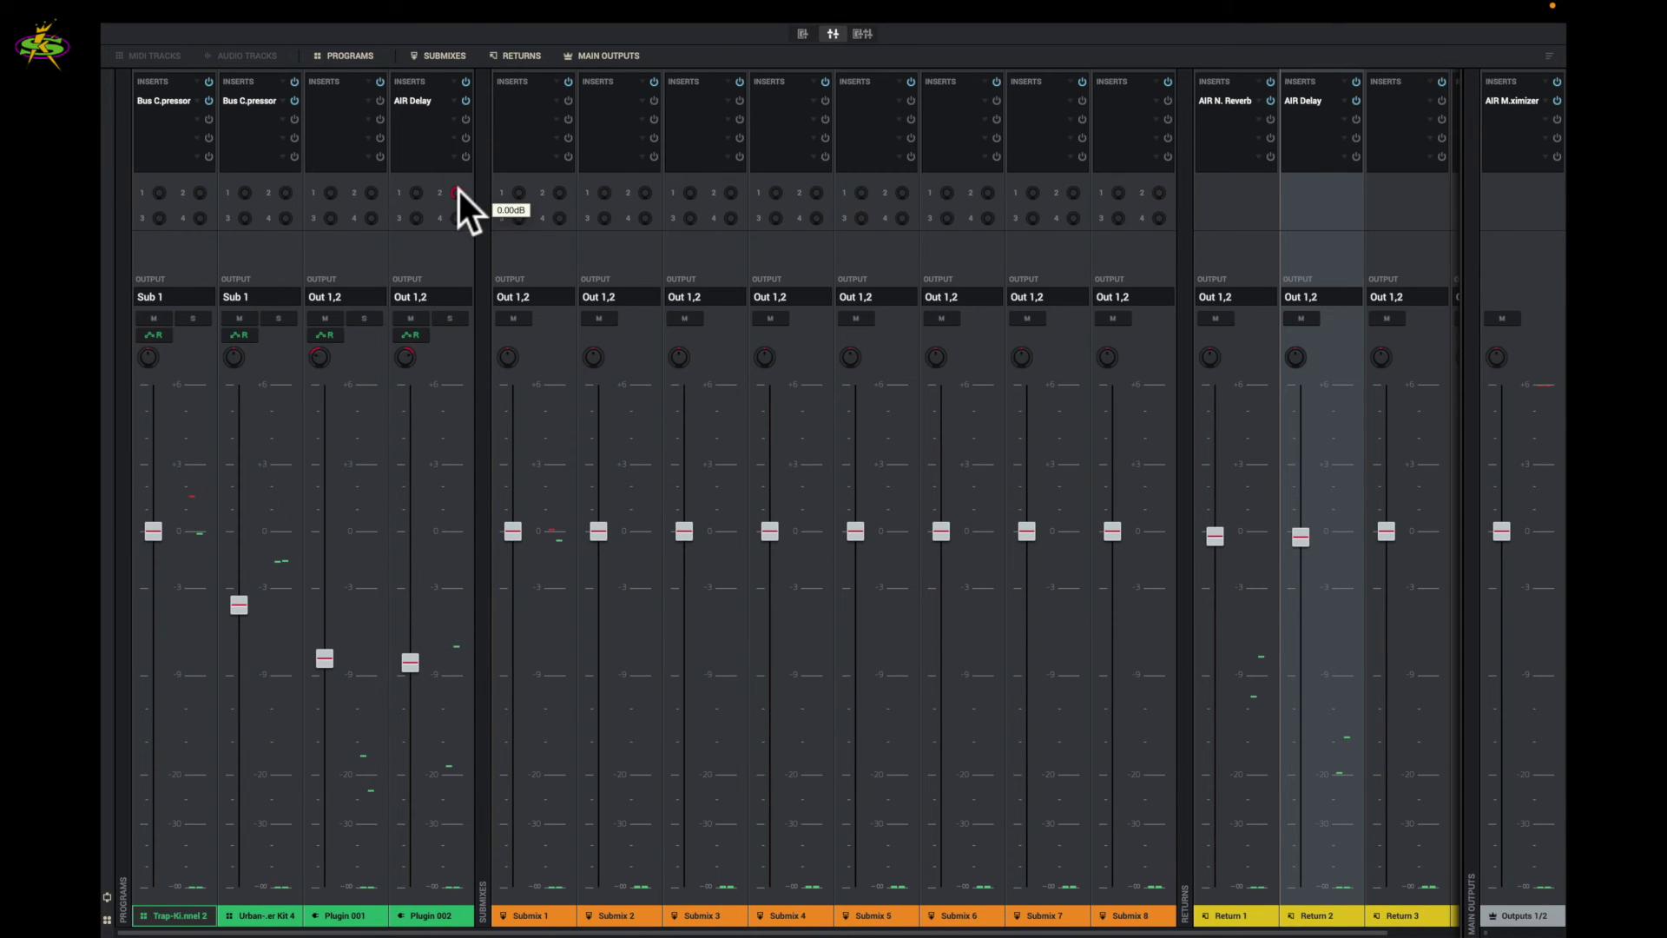
pyautogui.moveTo(455, 191); pyautogui.dragTo(455, 196)
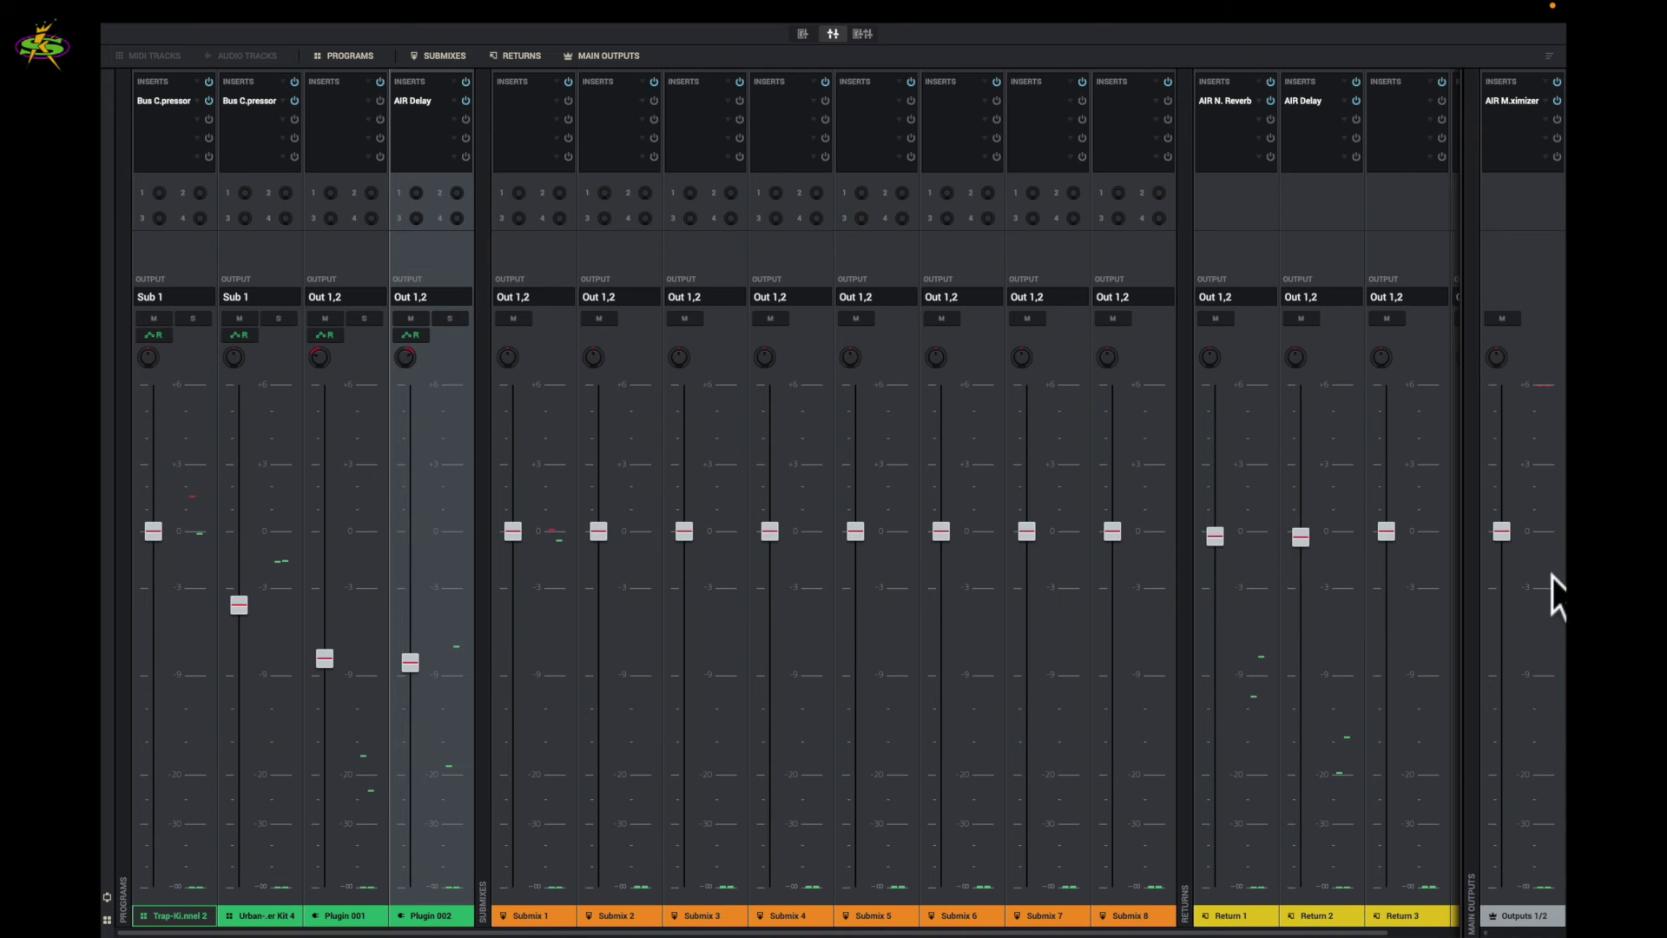
# Select the Outputs 1/2 channel, and switch to the pad mixer and back to the channel mixer.
pyautogui.click(1521, 916)
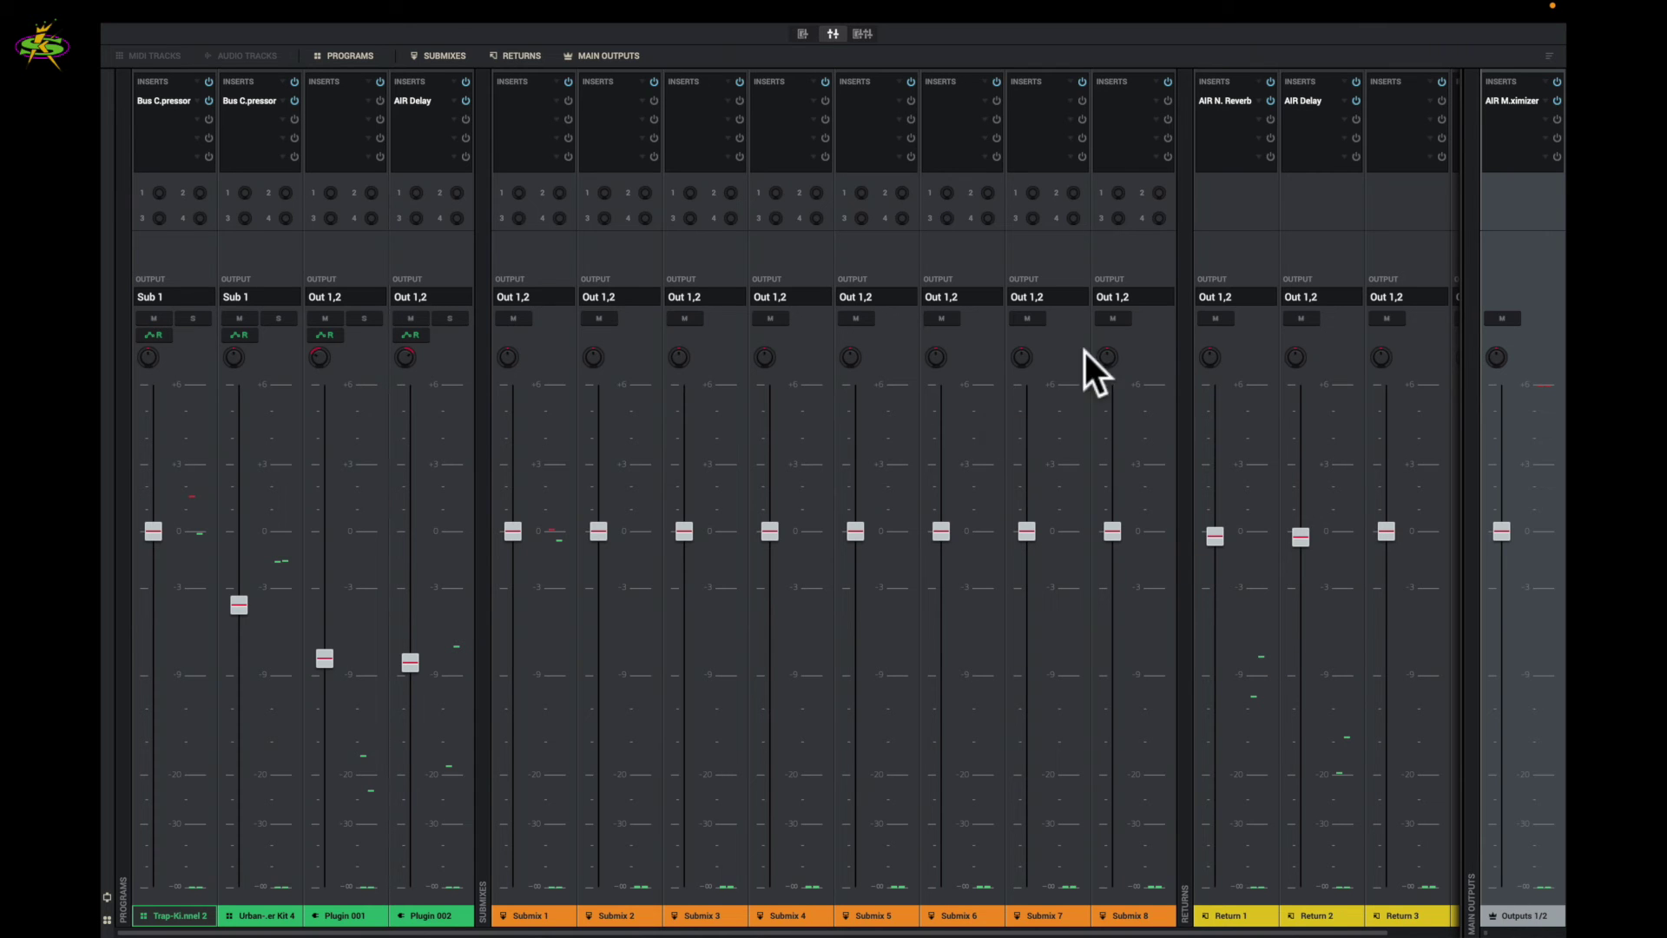
pyautogui.click(804, 30)
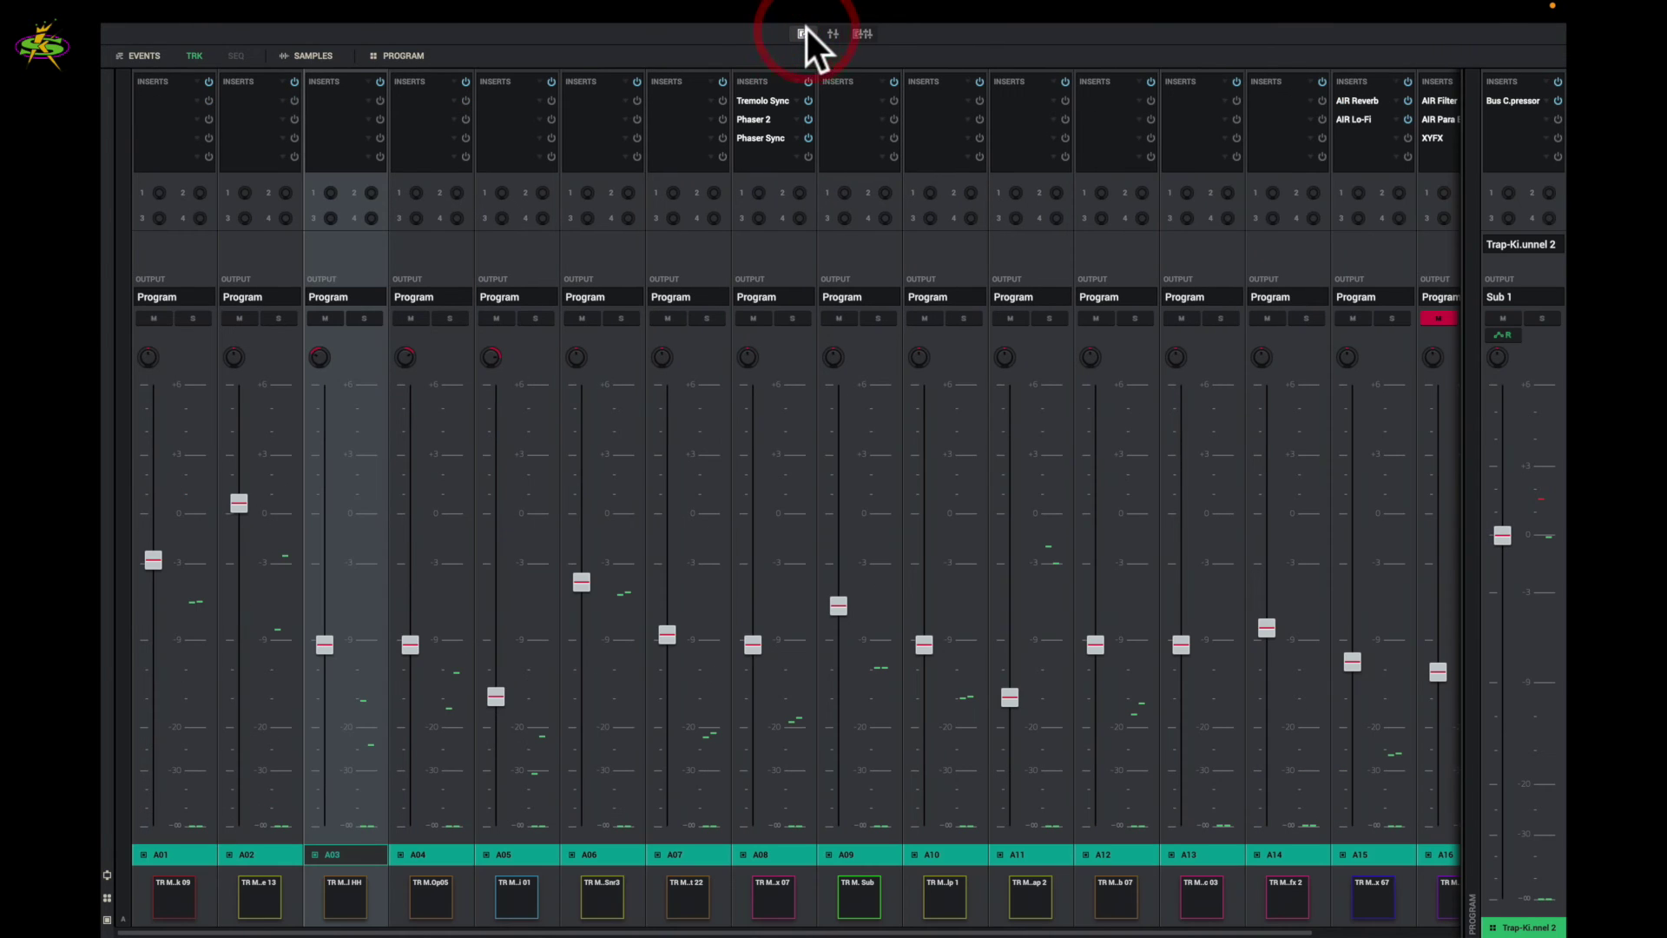
pyautogui.click(831, 33)
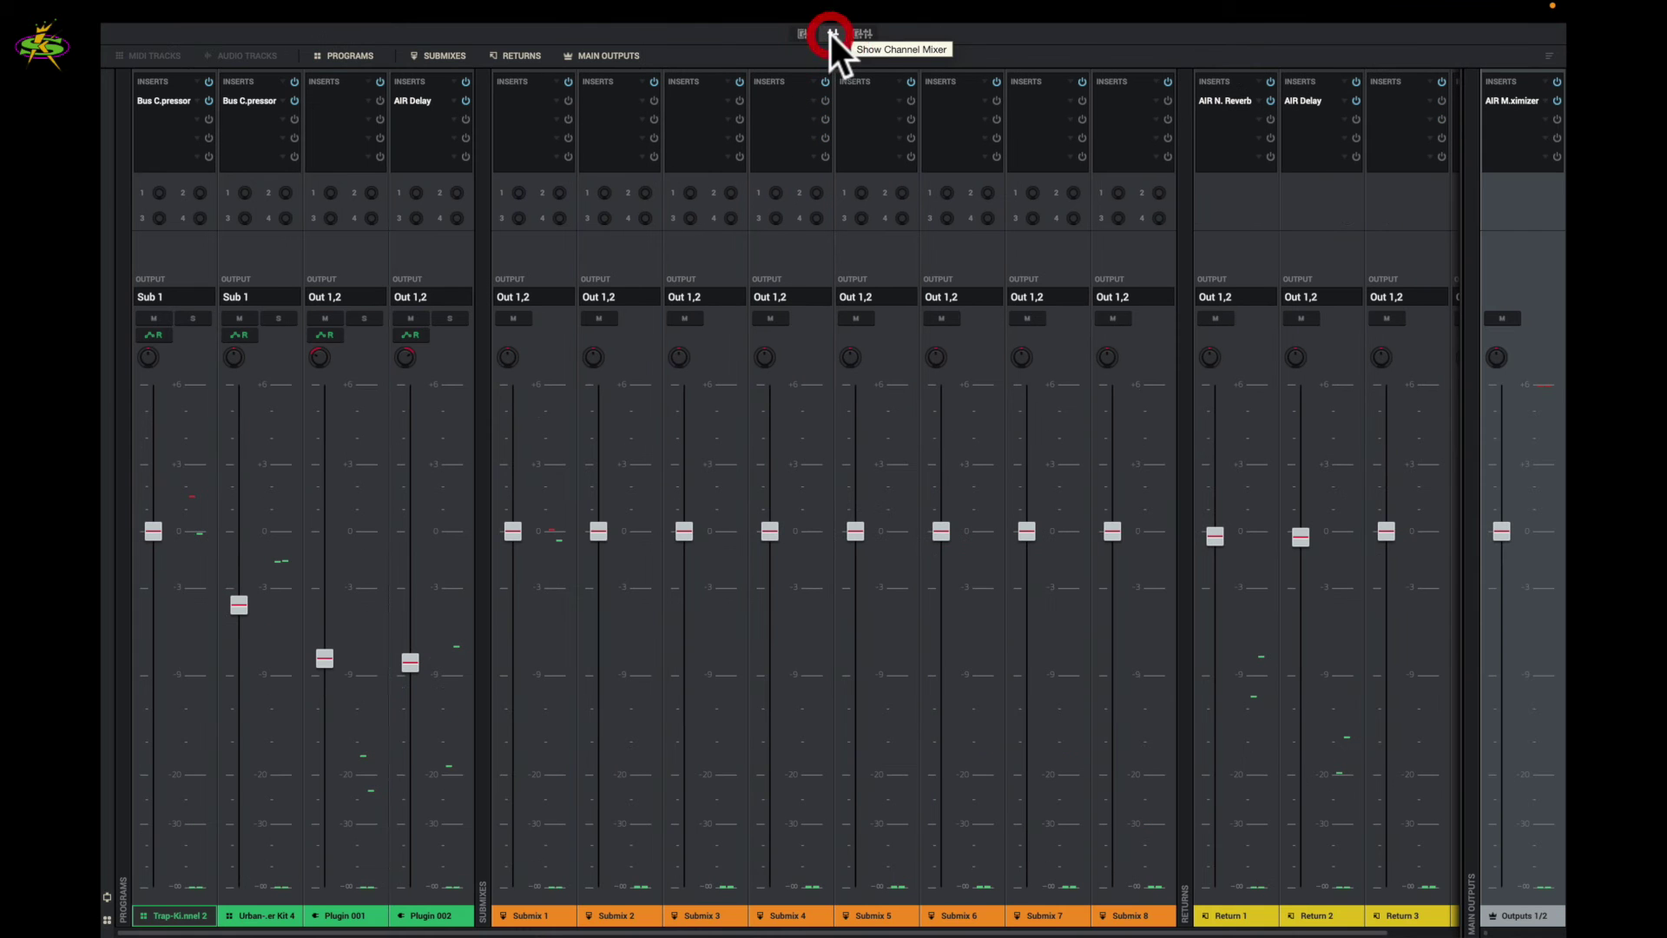
# Hide the row of pads under the pad mixer's channels, and display the pad and channel mixers together.
pyautogui.click(802, 34)
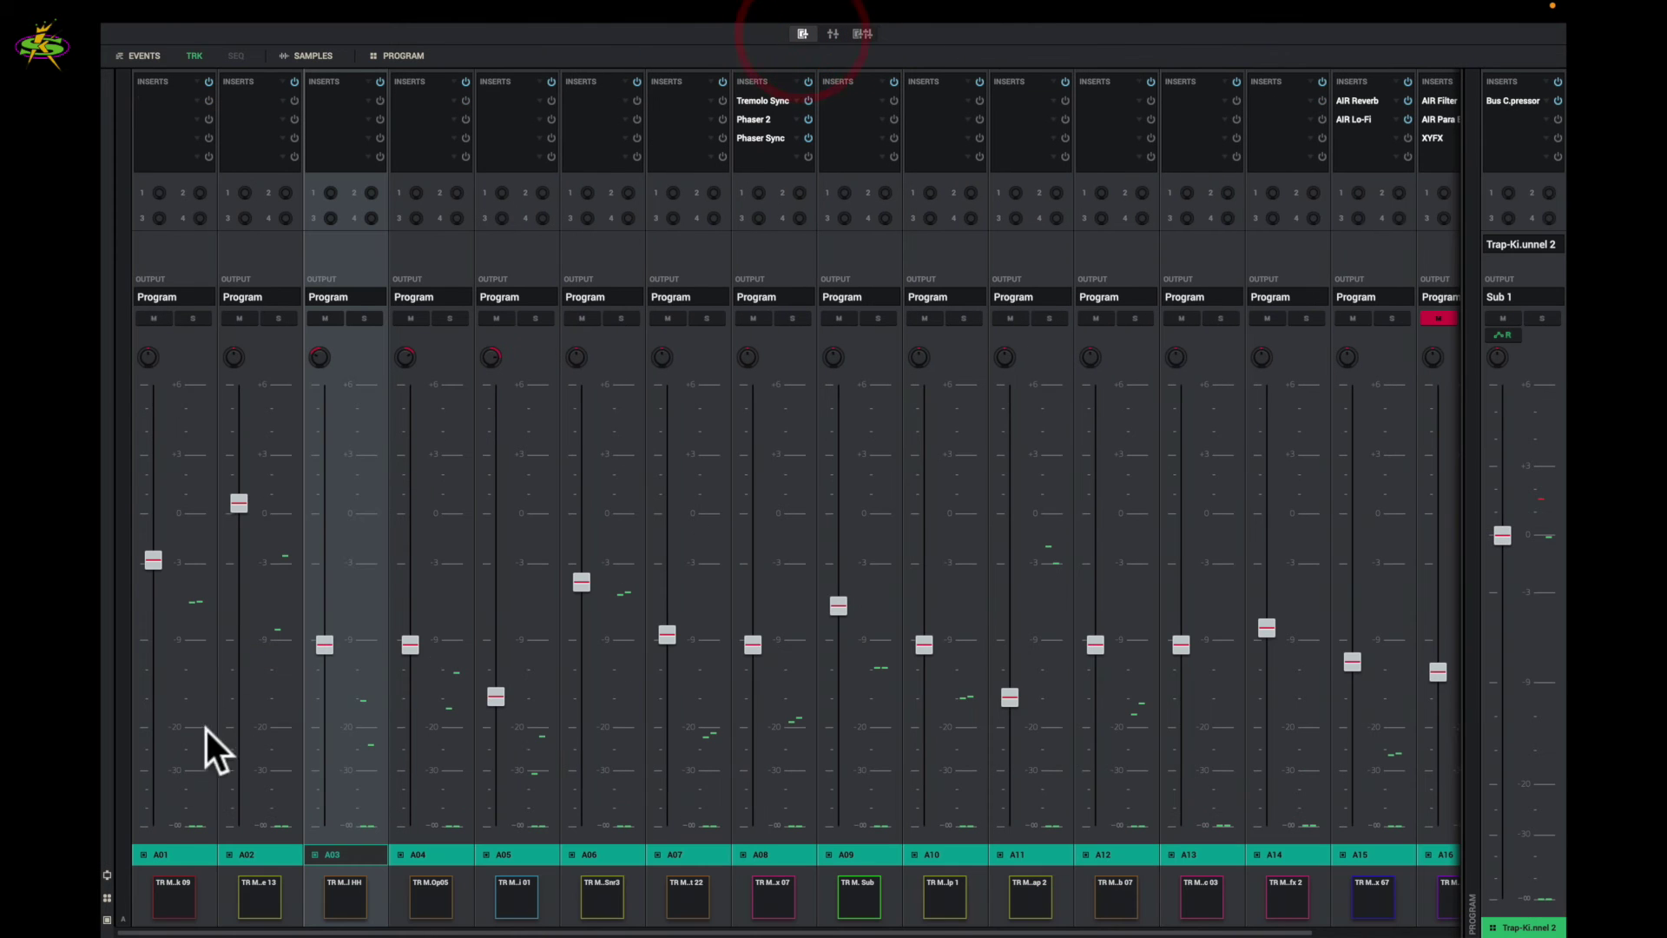
pyautogui.click(107, 919)
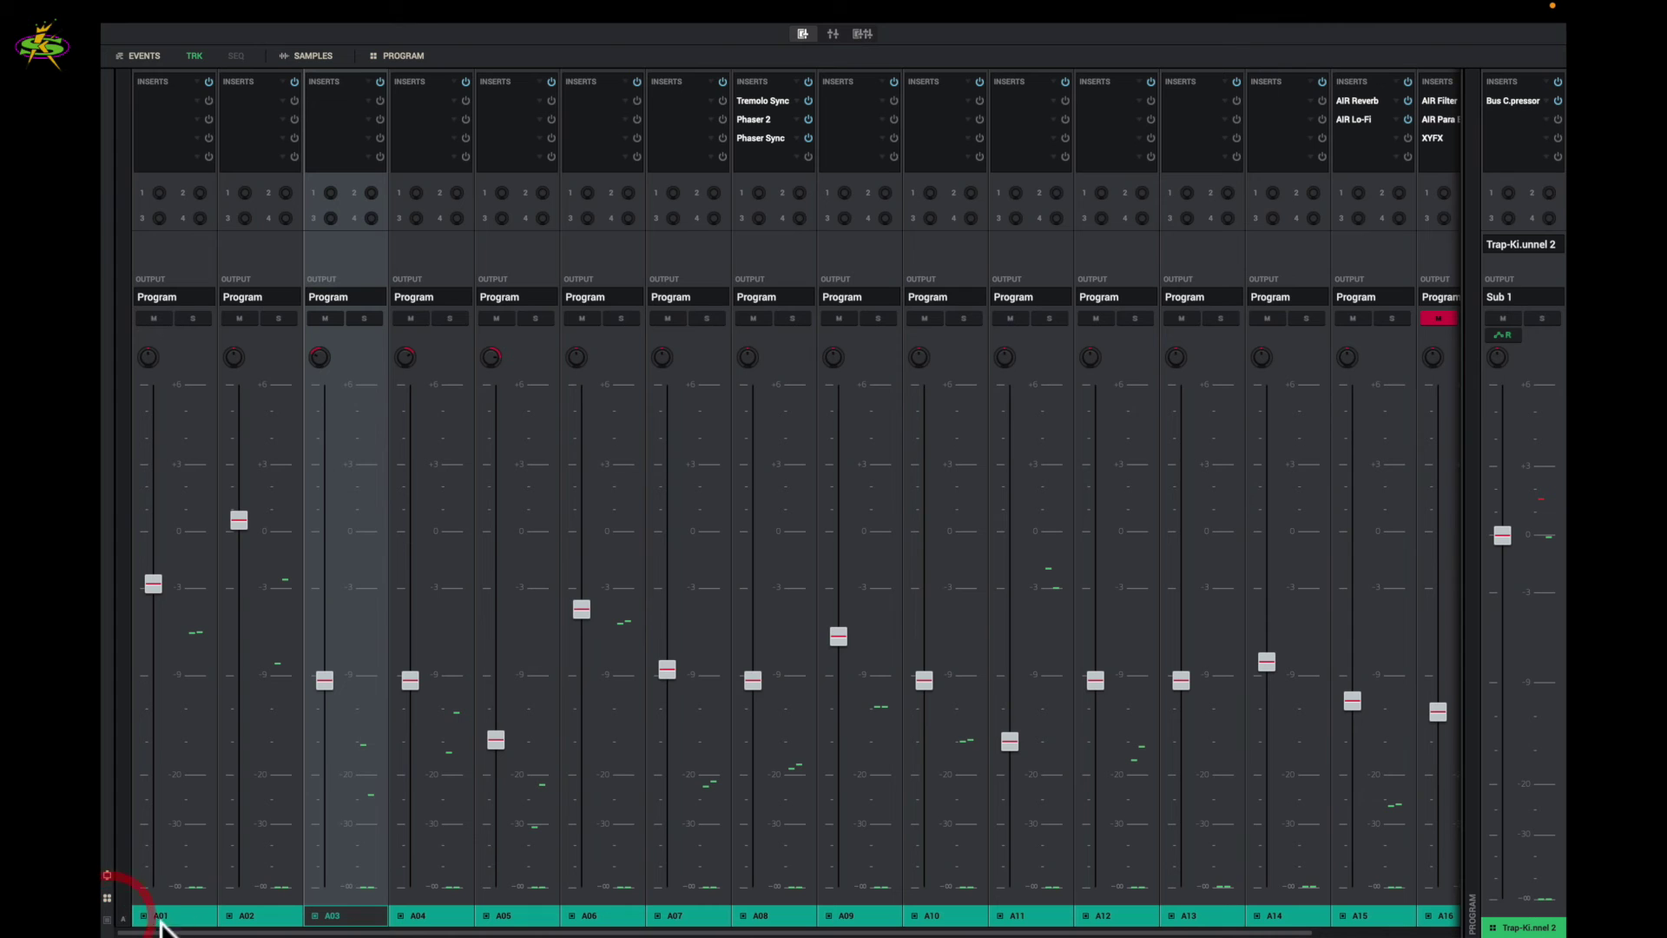
pyautogui.click(861, 34)
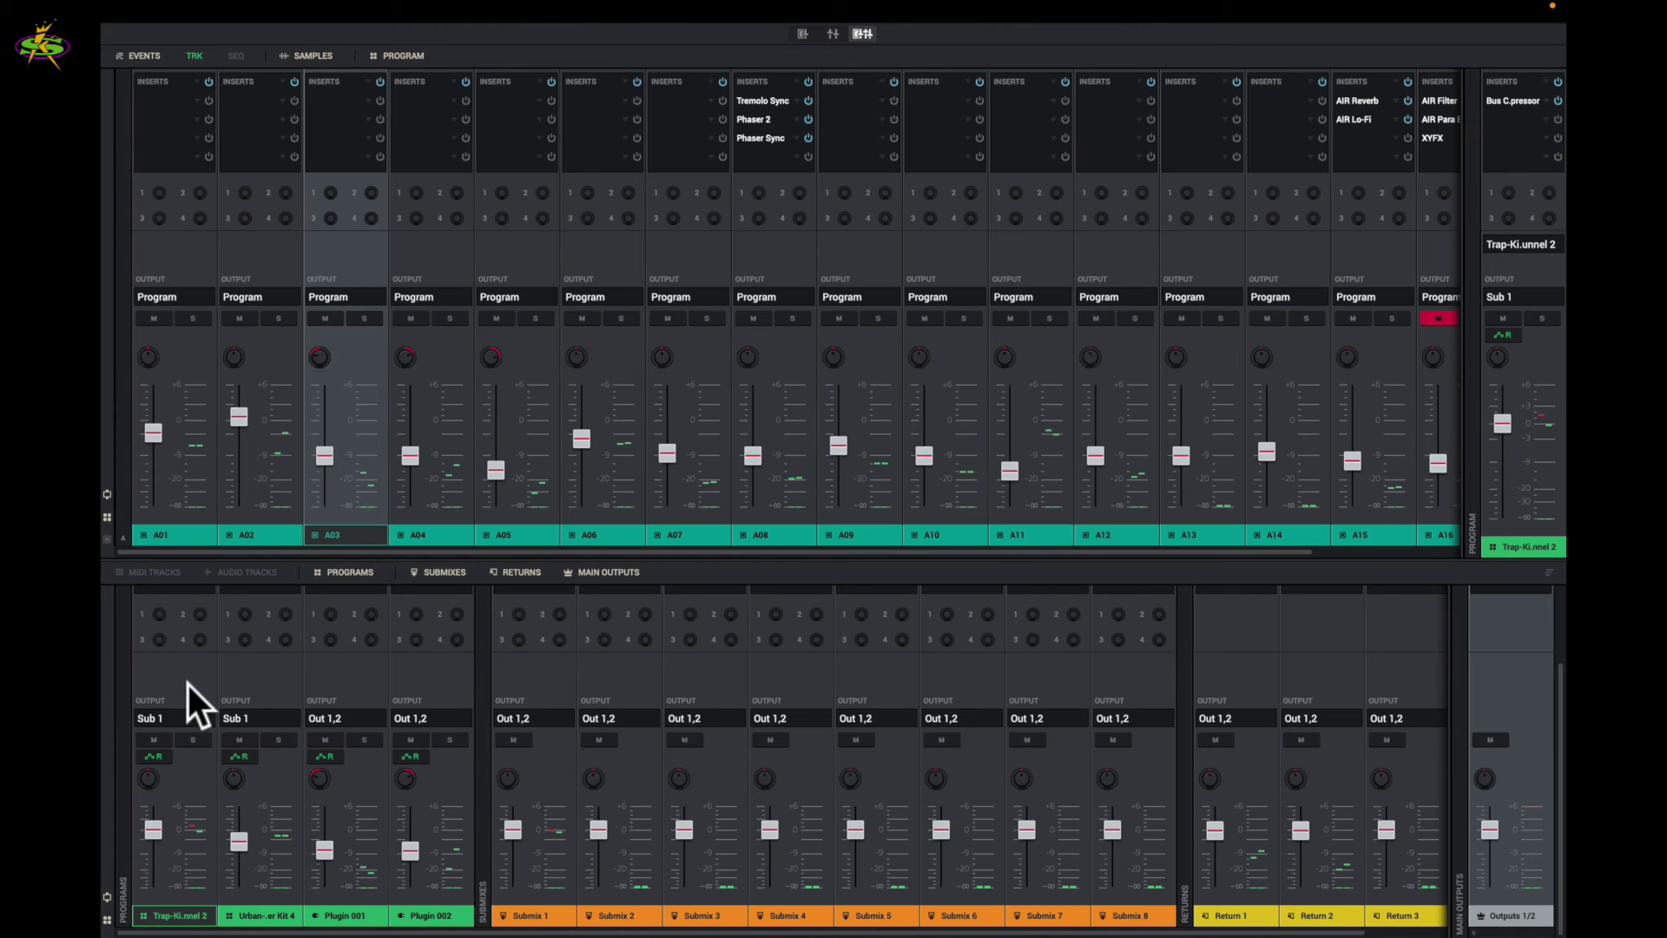
# Hide and restore the programs, submixes, returns and main outputs in turn, and show the row of pads under the pad mixer's channels.
pyautogui.click(349, 569)
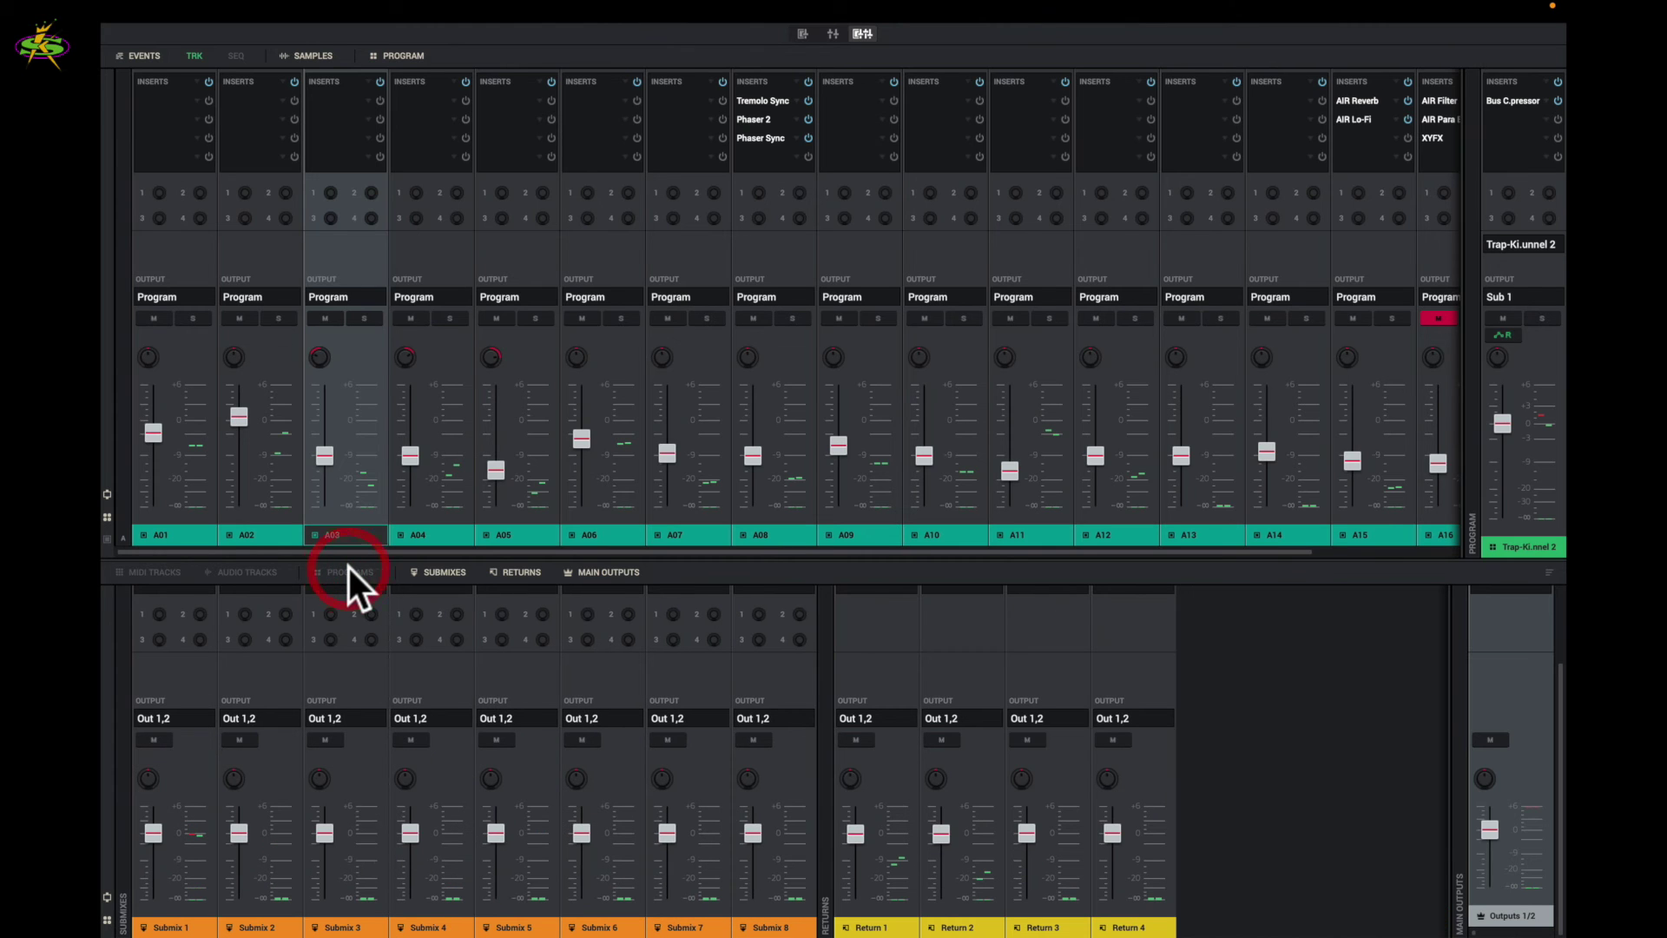
pyautogui.click(347, 571)
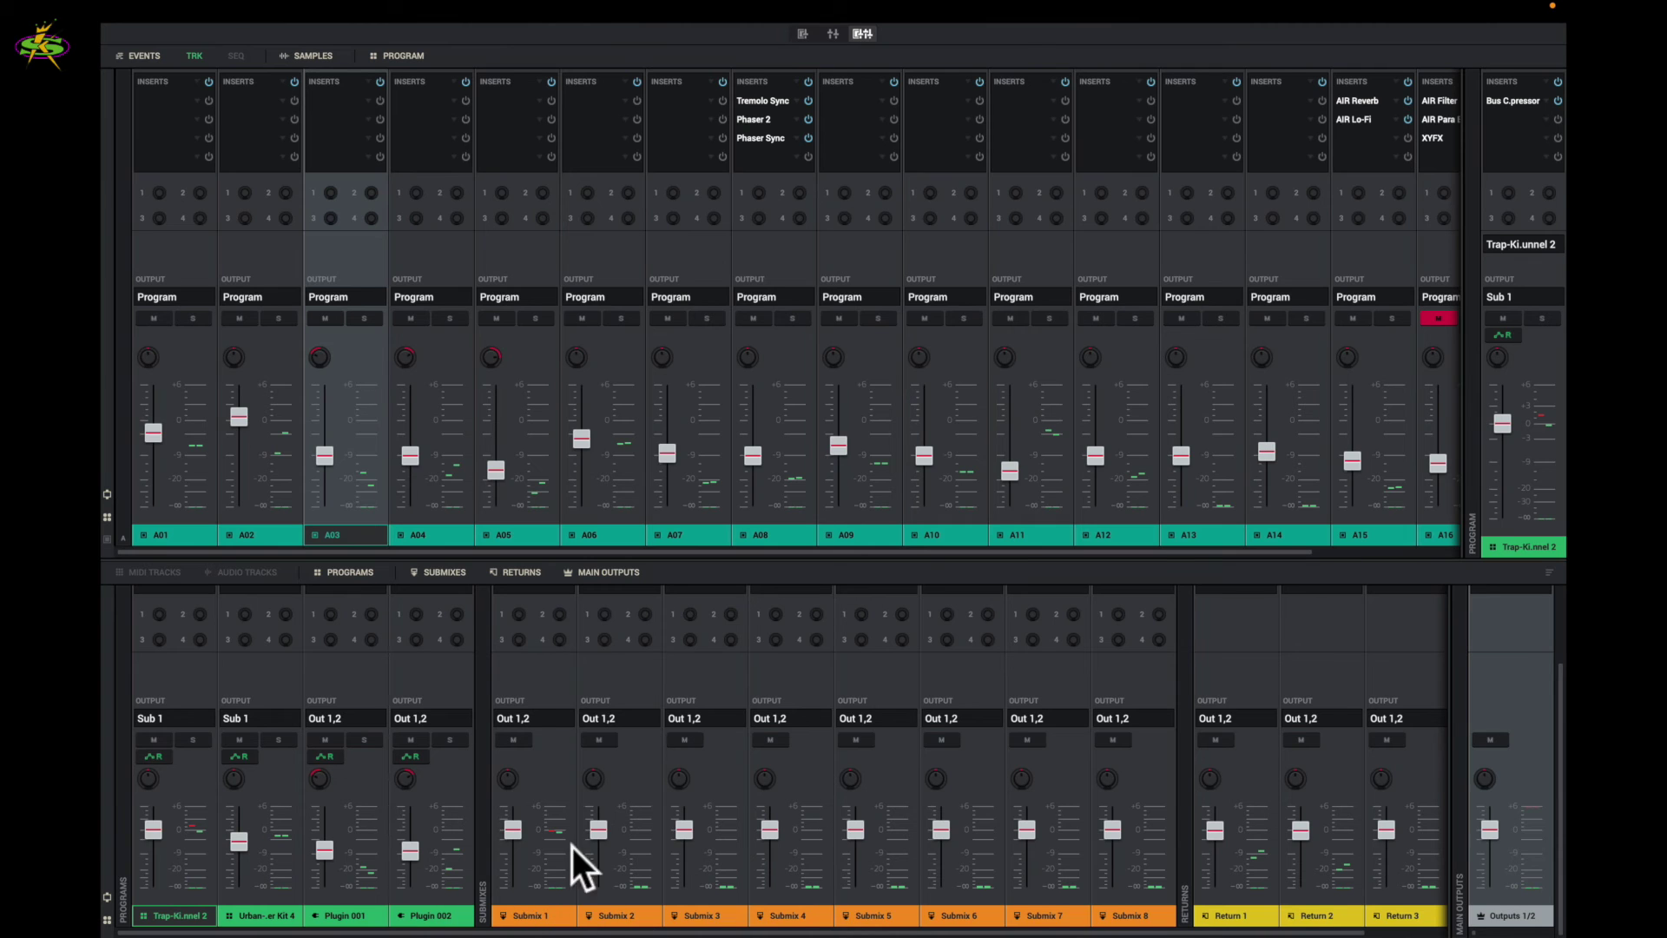
pyautogui.click(441, 571)
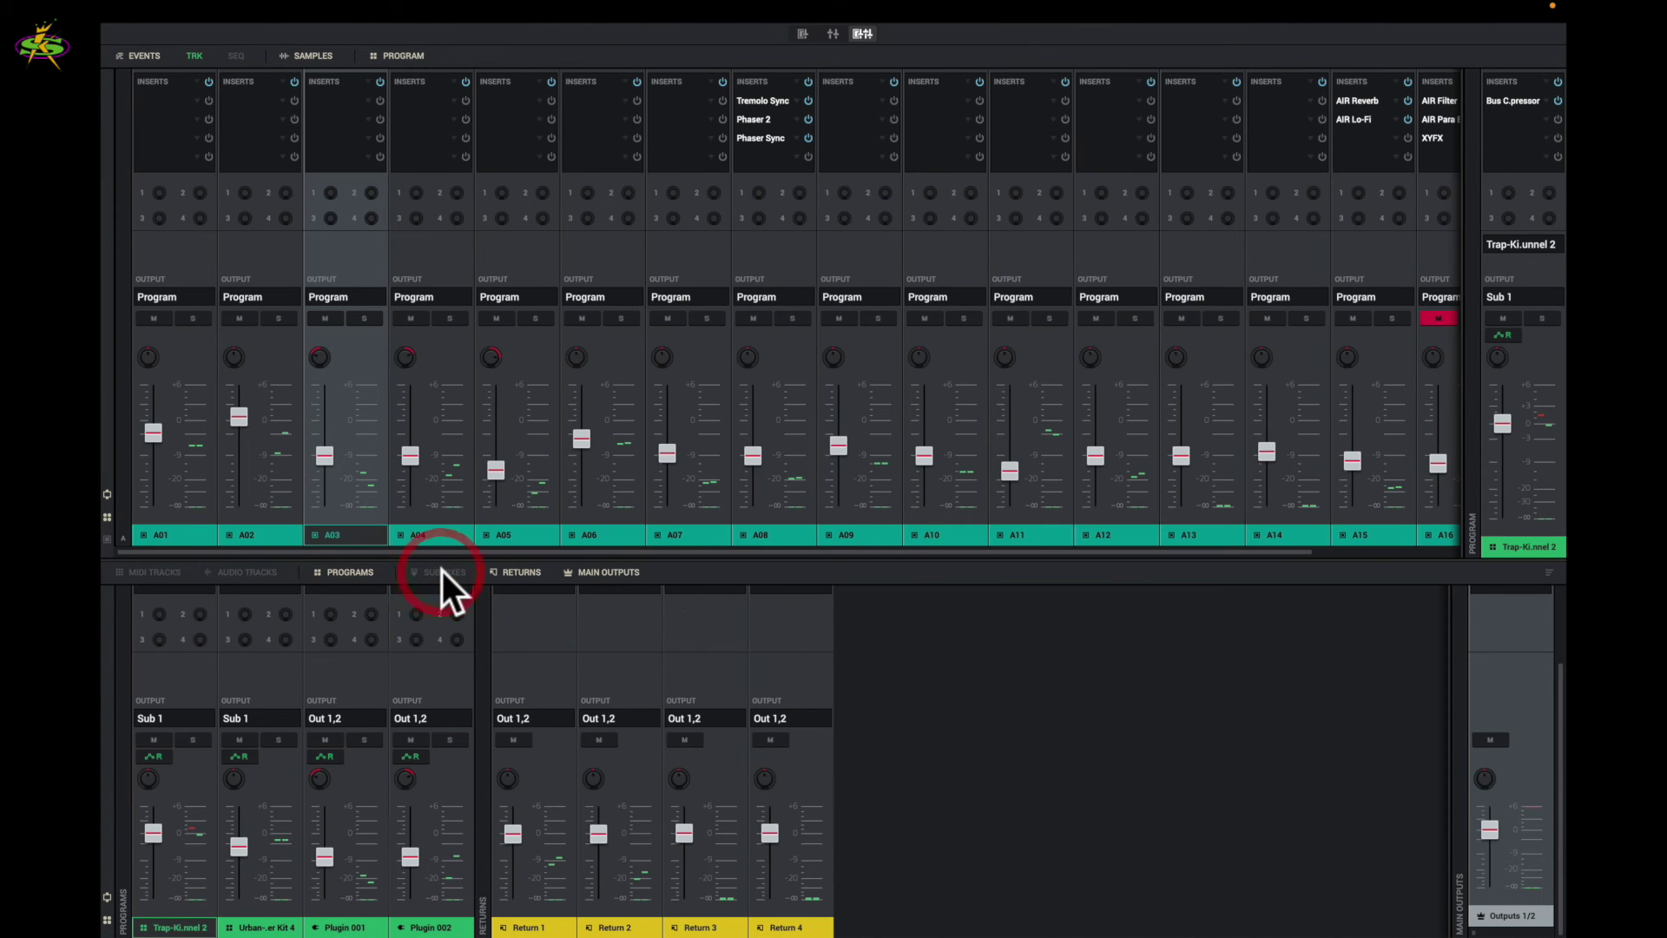
pyautogui.click(441, 570)
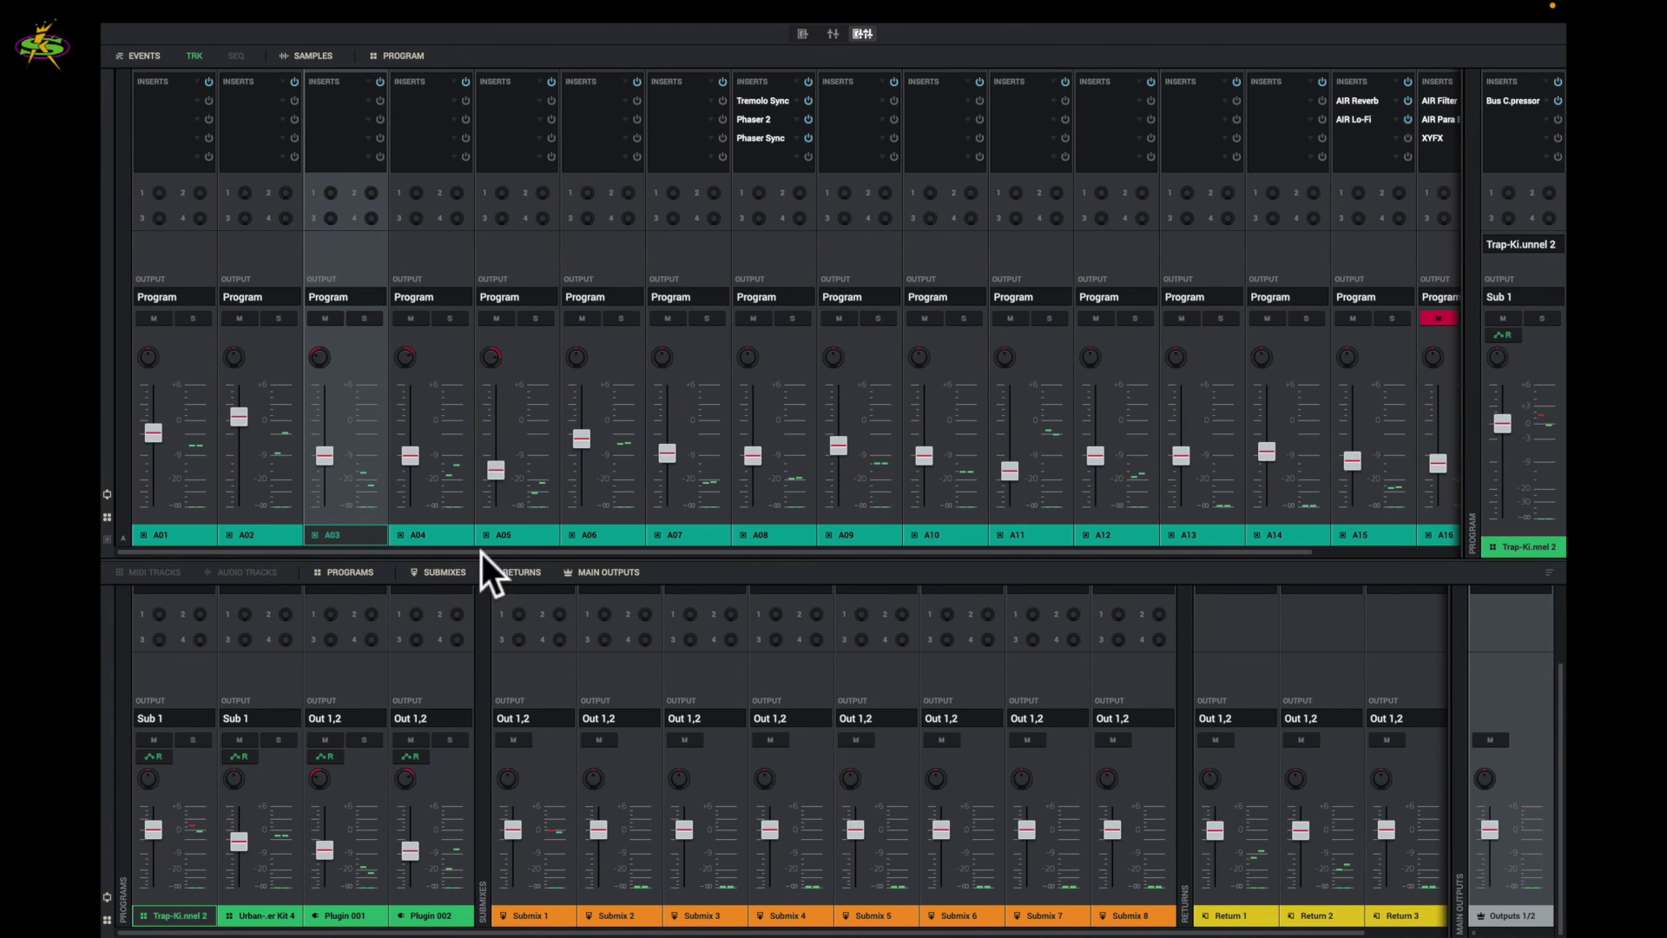
pyautogui.click(518, 572)
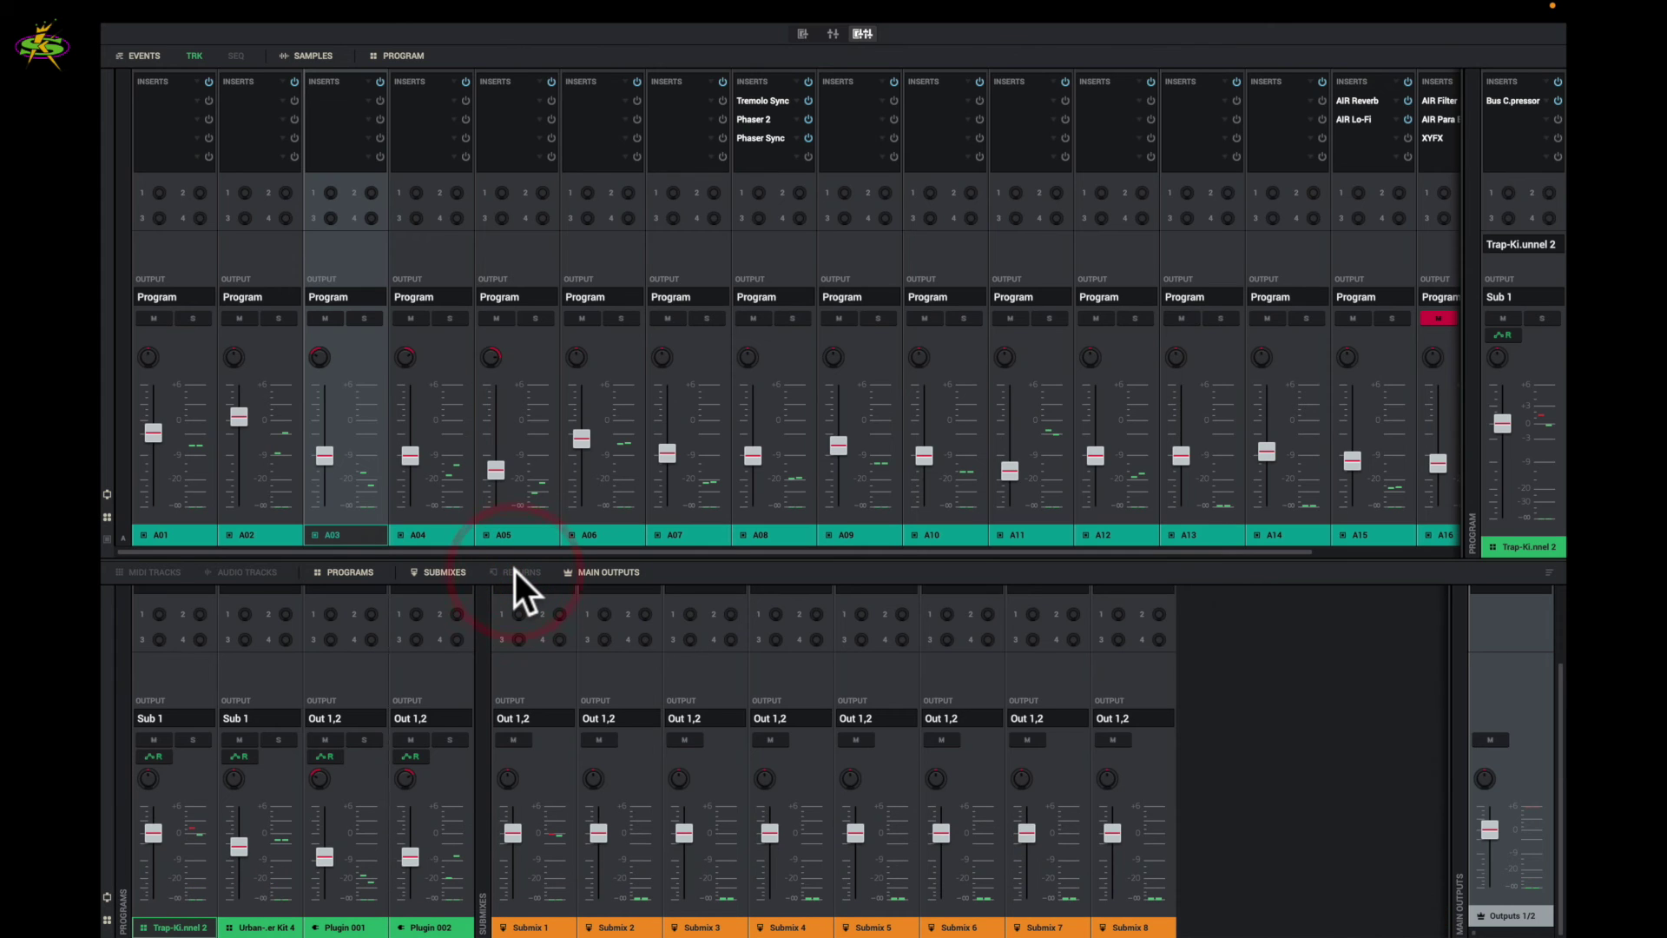
pyautogui.click(517, 572)
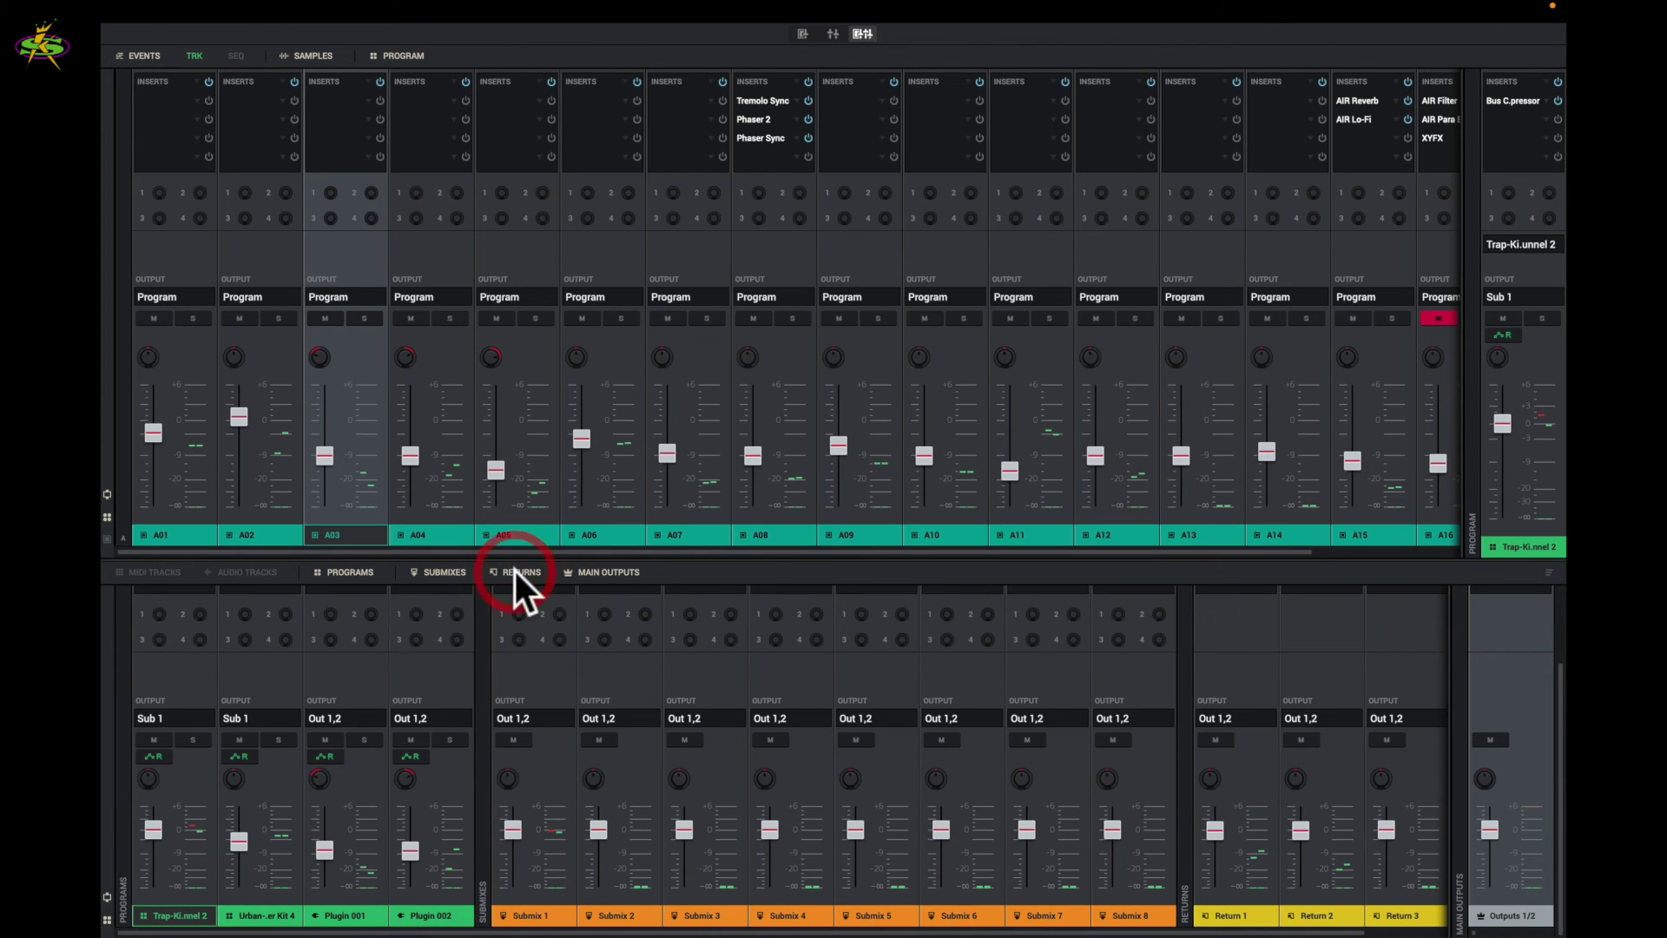
pyautogui.click(608, 571)
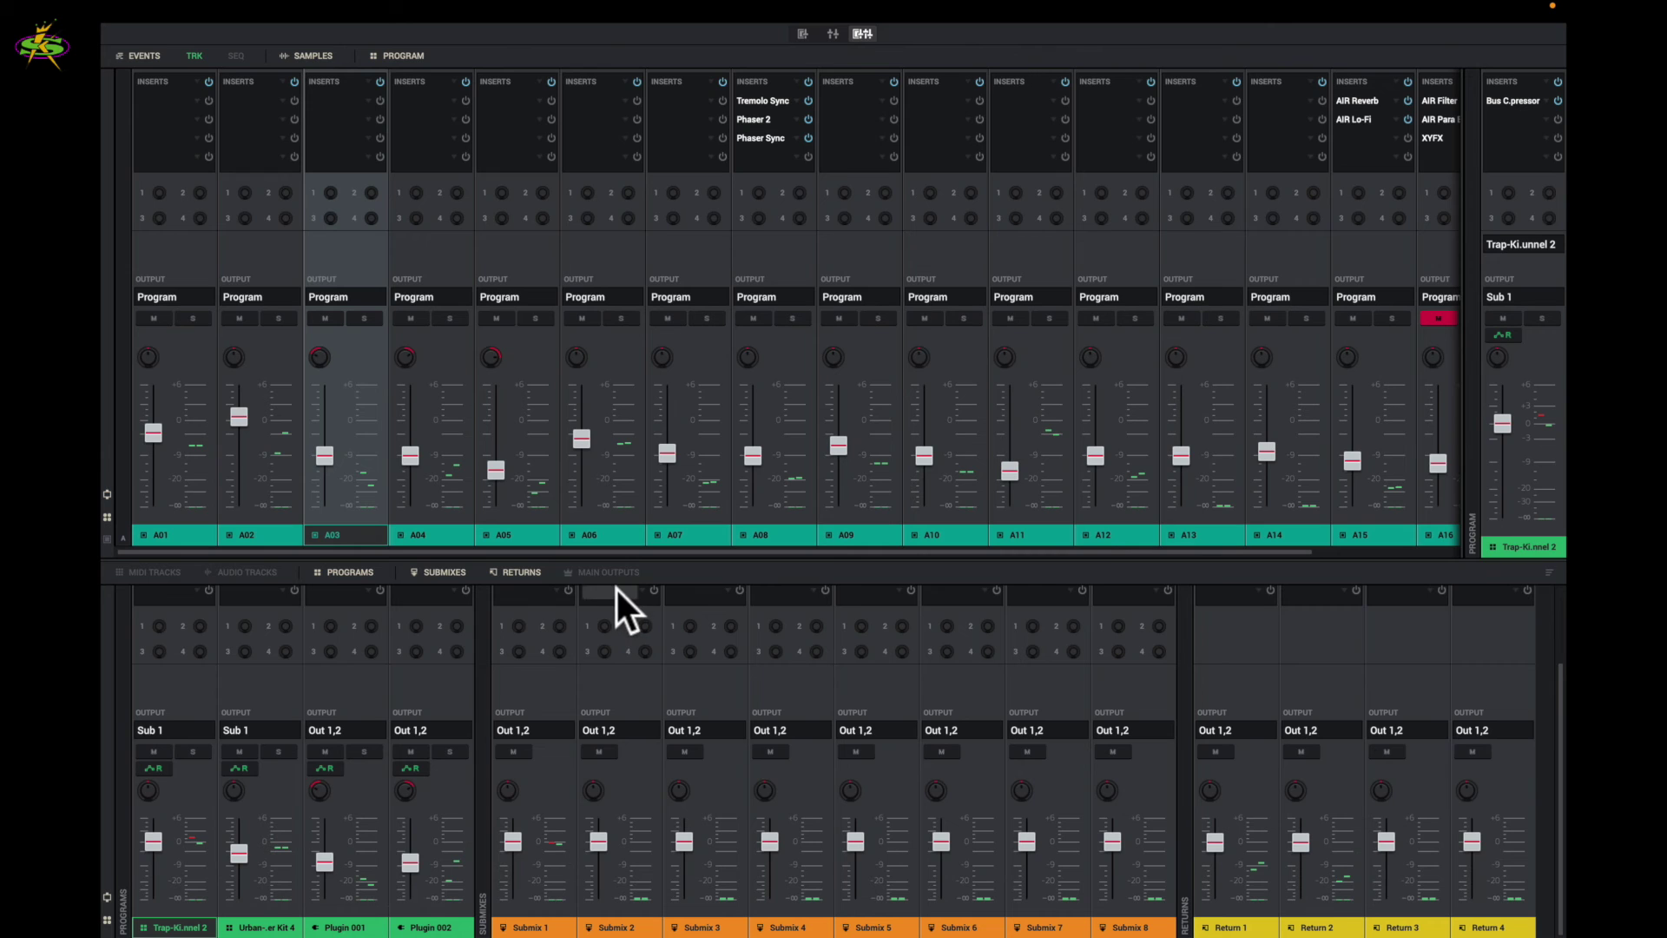
pyautogui.click(606, 571)
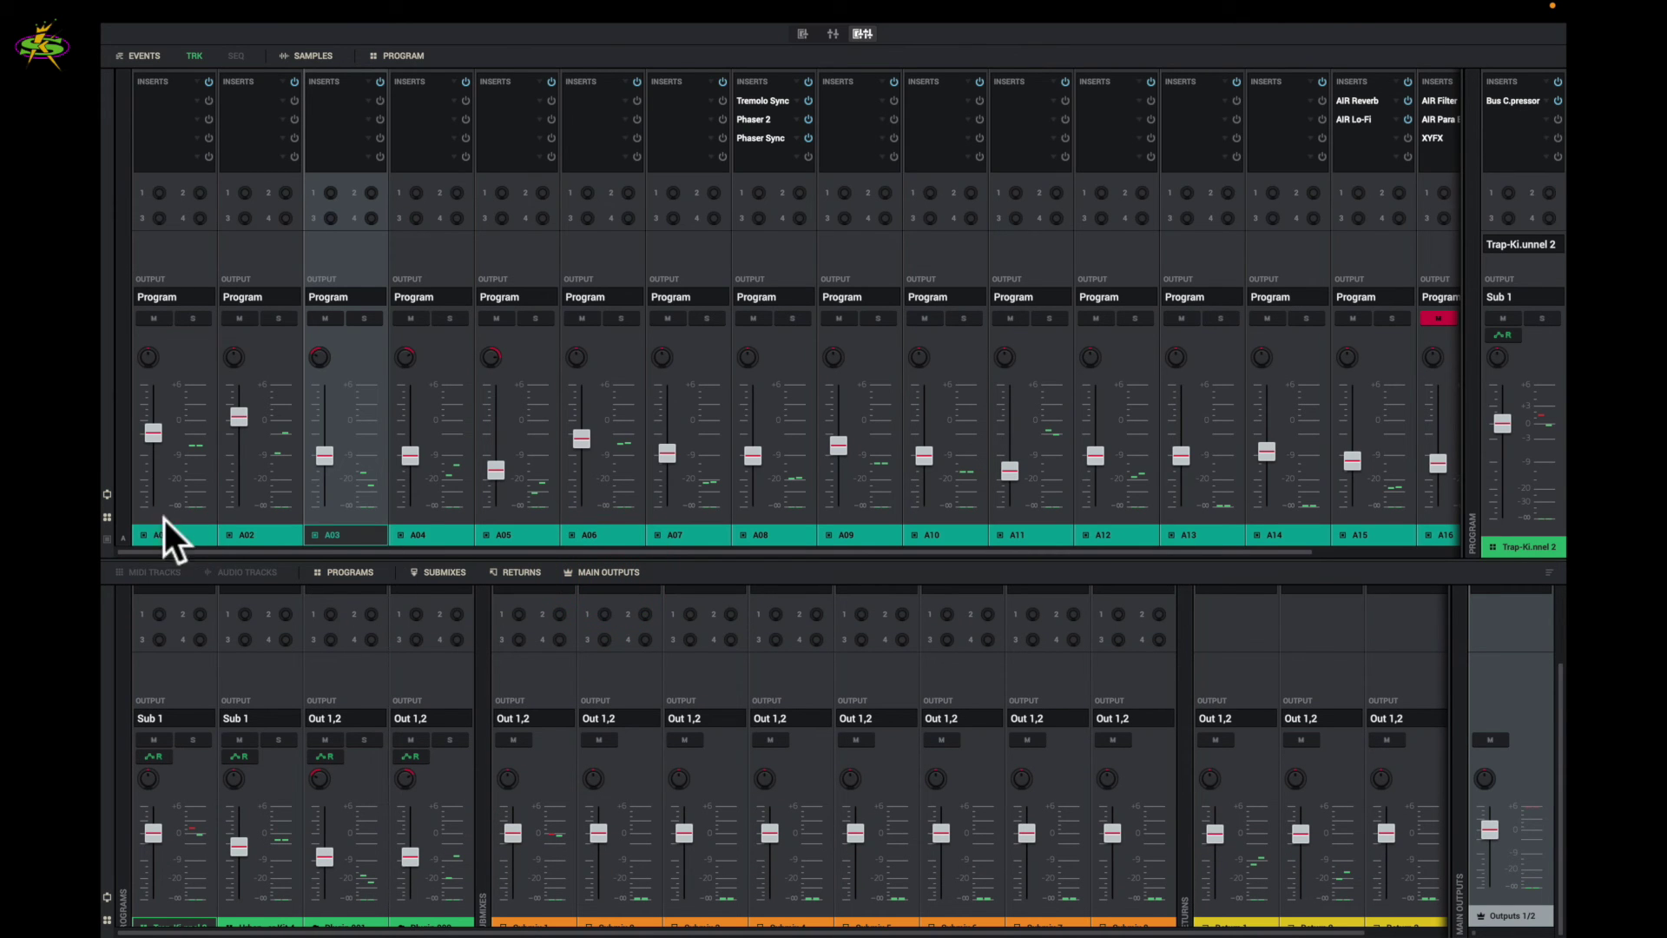
pyautogui.click(107, 533)
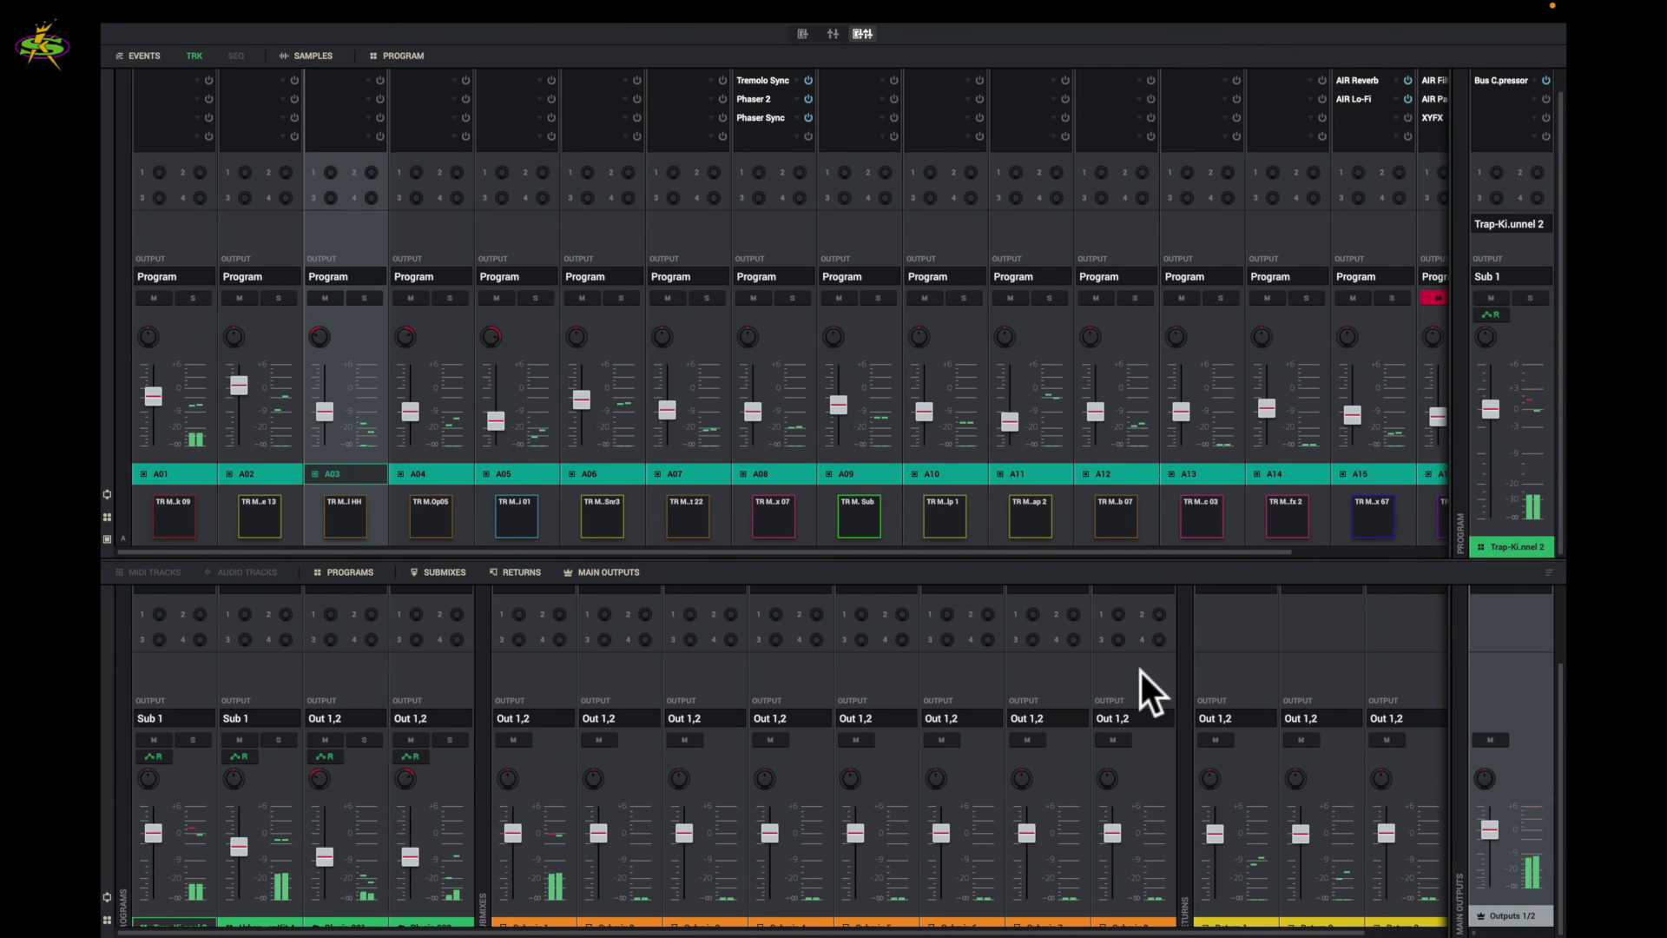
# Load AIR Compressor from the Dynamics category into the first insert of pad A01, and open its settings.
pyautogui.click(200, 81)
pyautogui.click(200, 81)
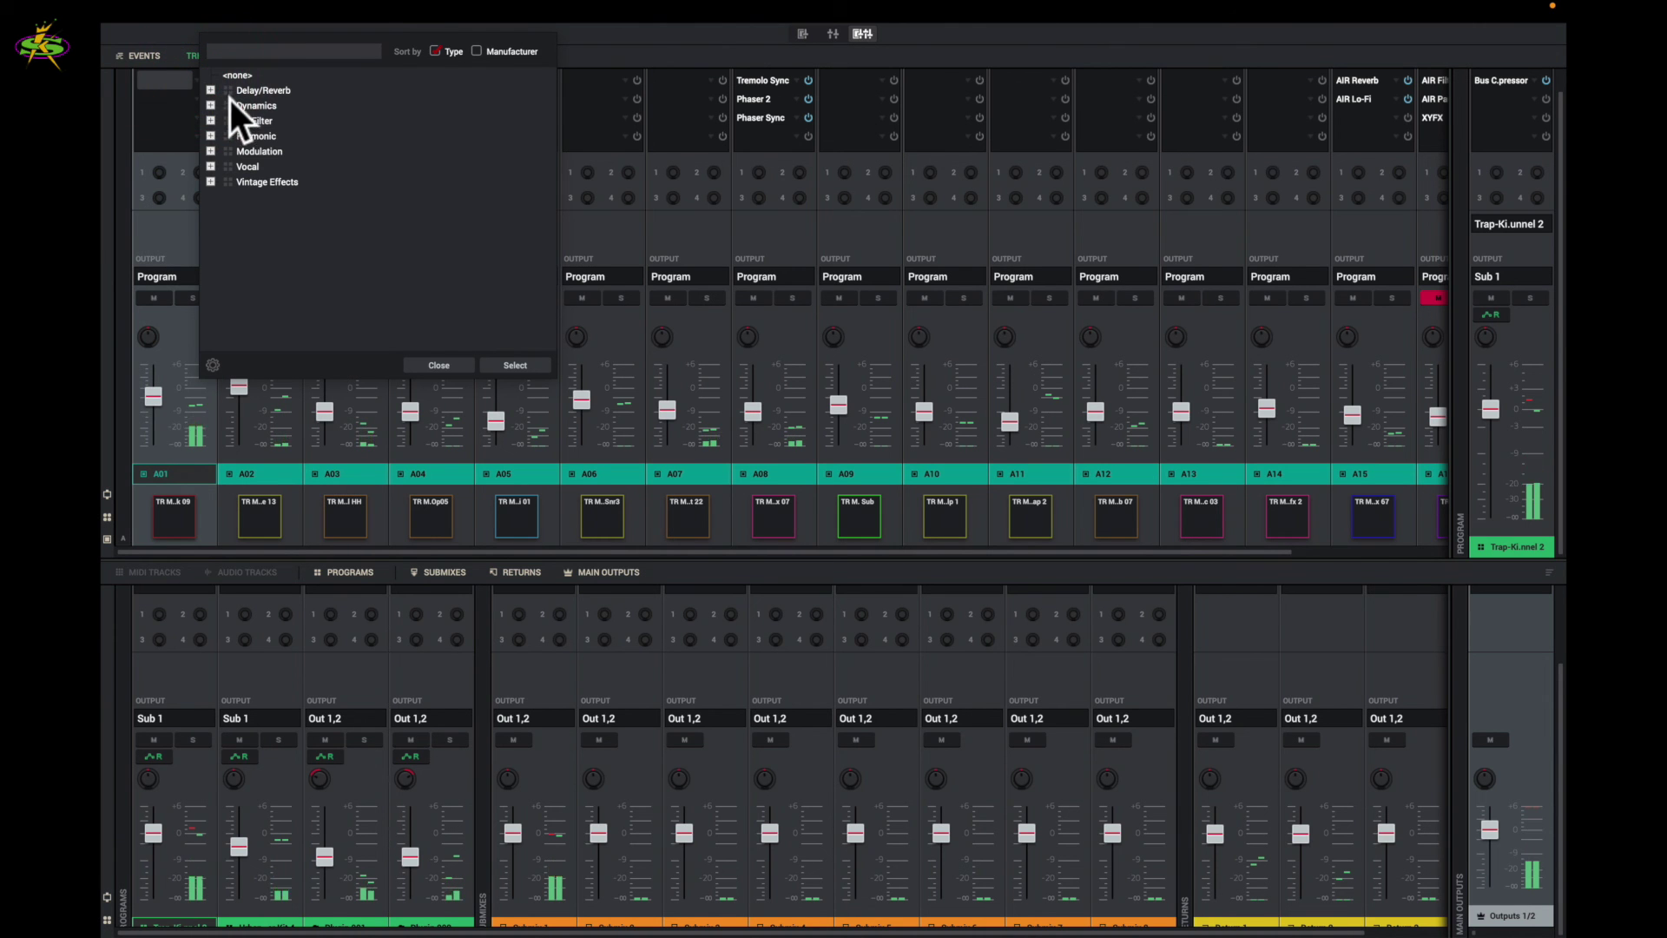
pyautogui.click(211, 106)
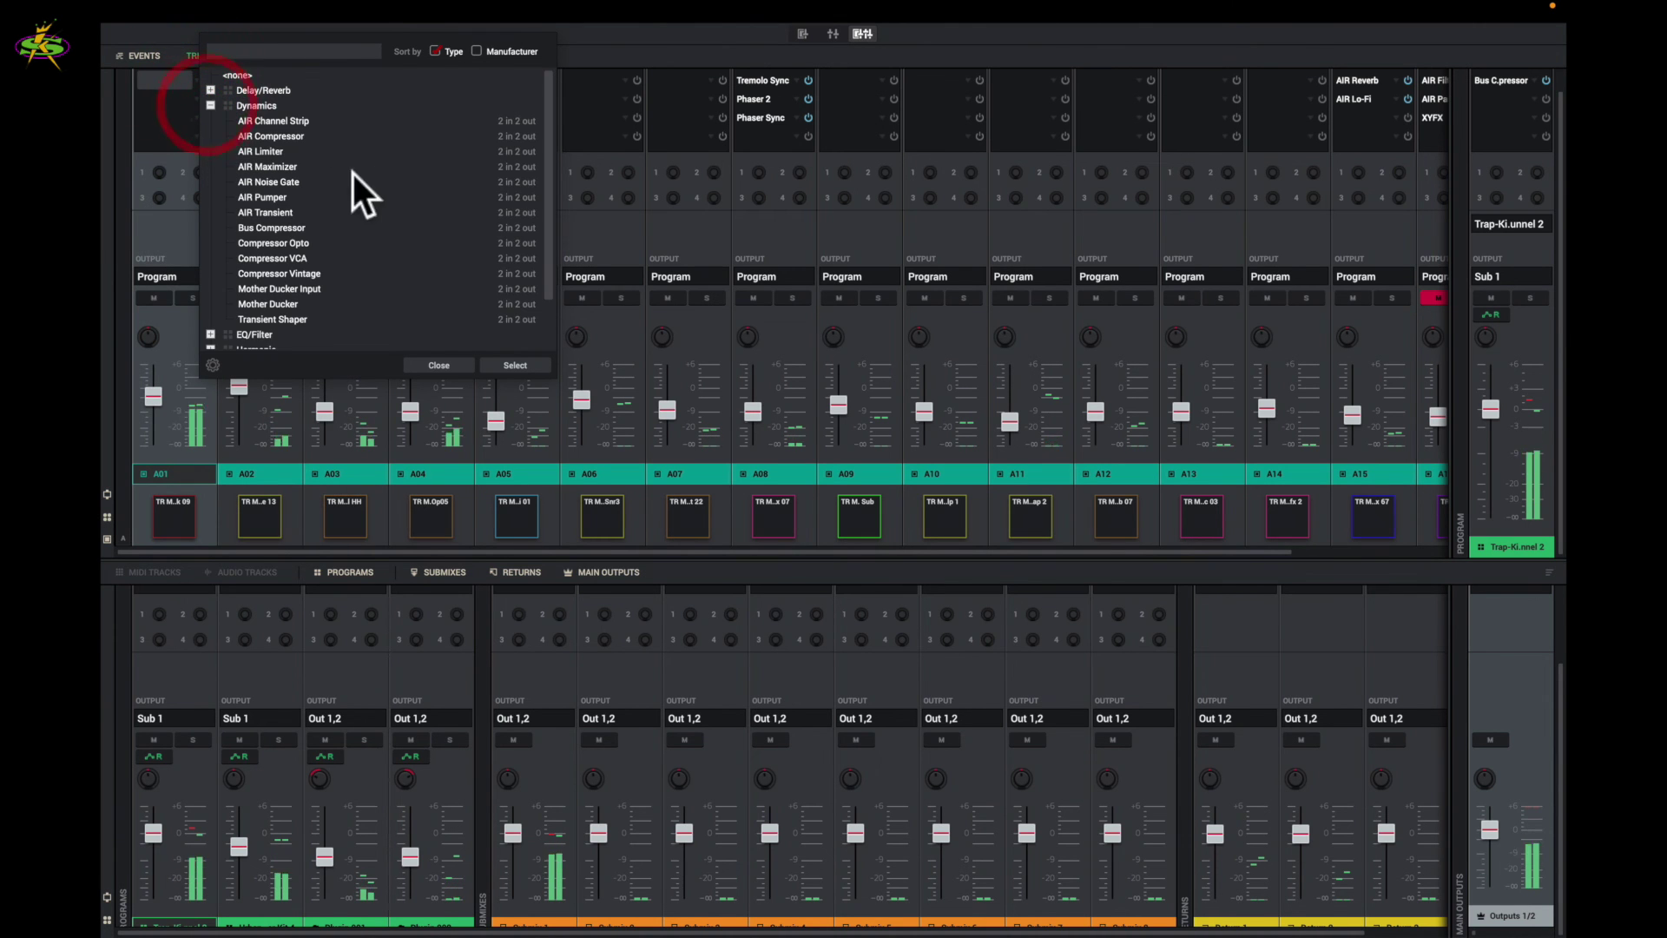
pyautogui.click(290, 137)
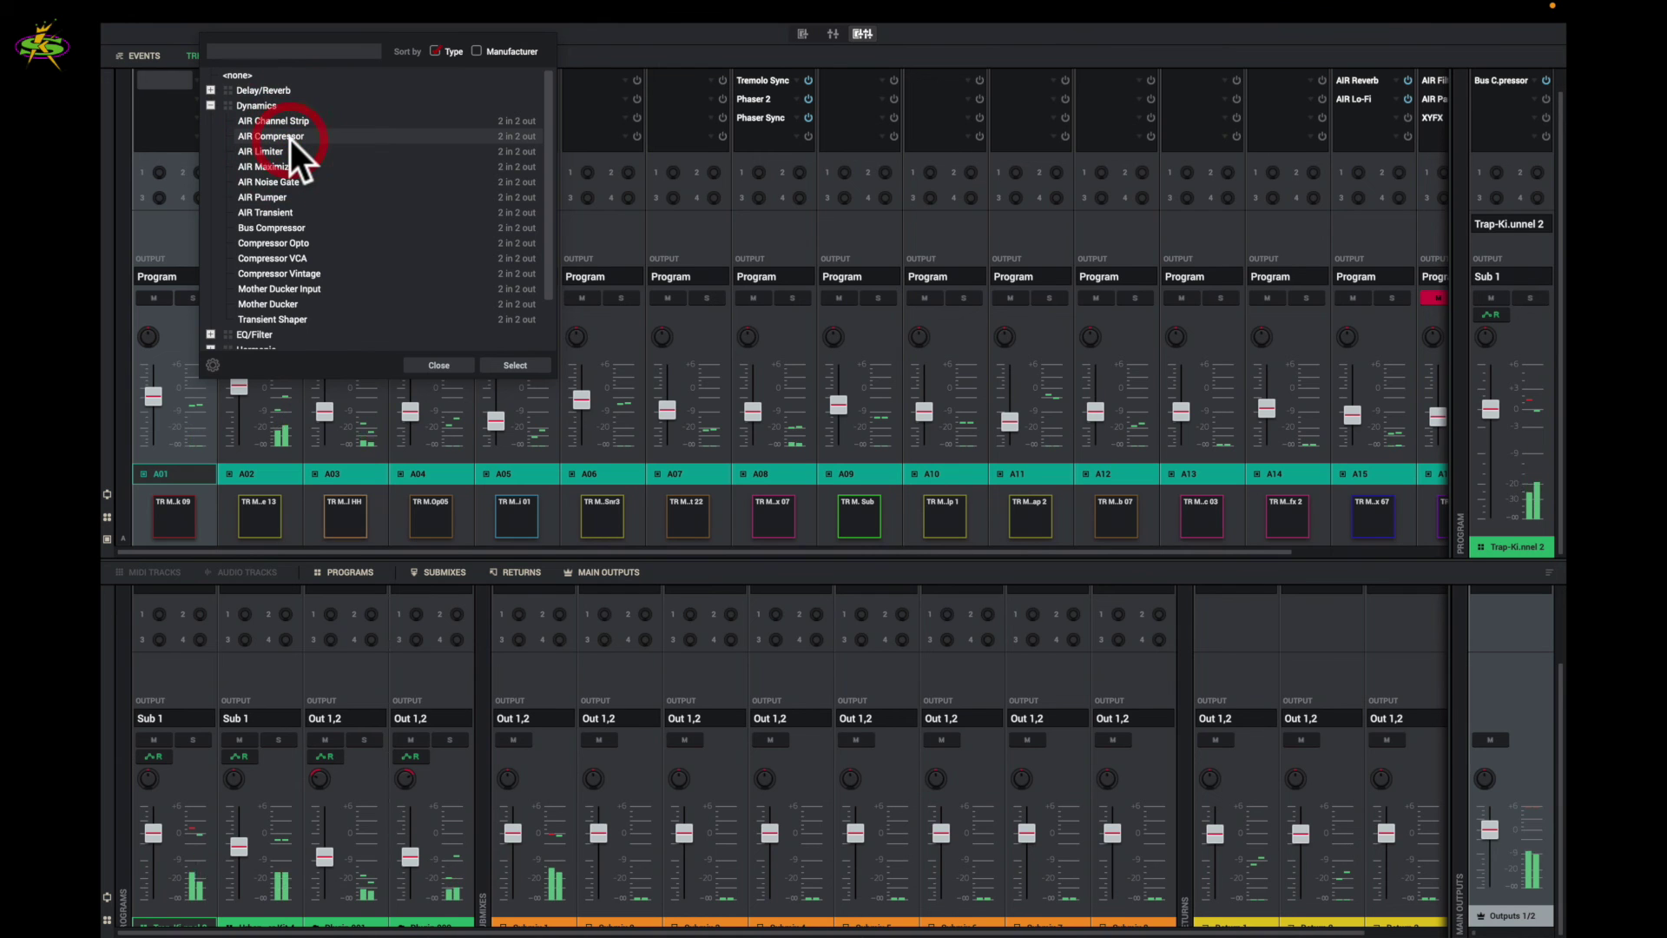
pyautogui.doubleClick(290, 138)
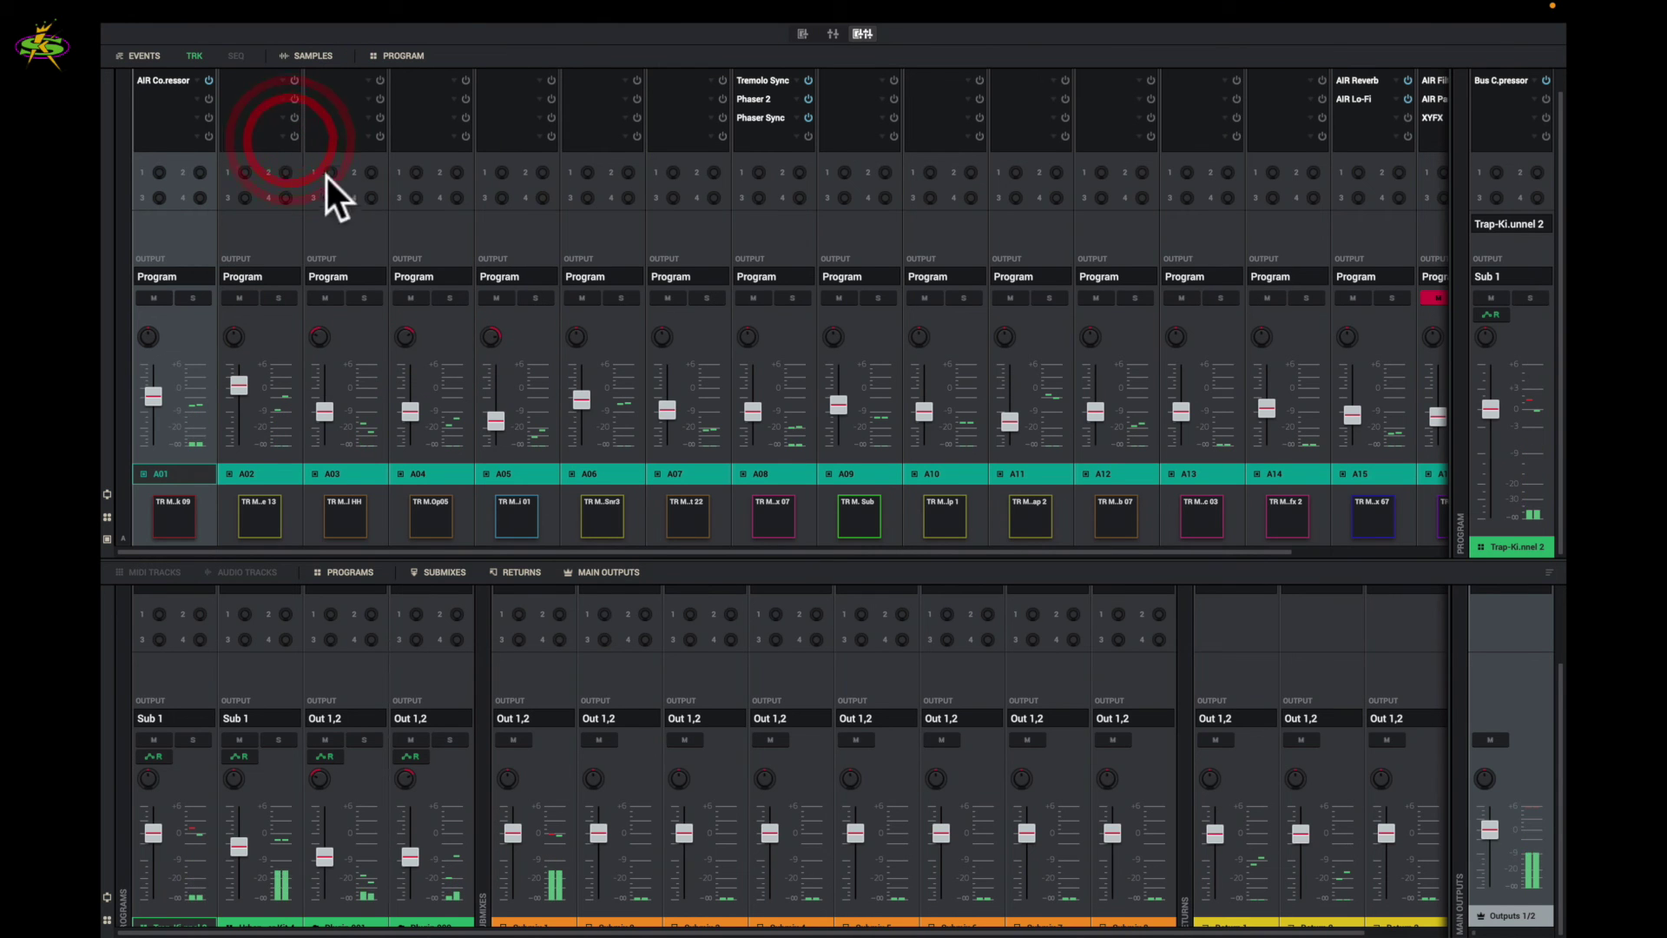
pyautogui.click(173, 82)
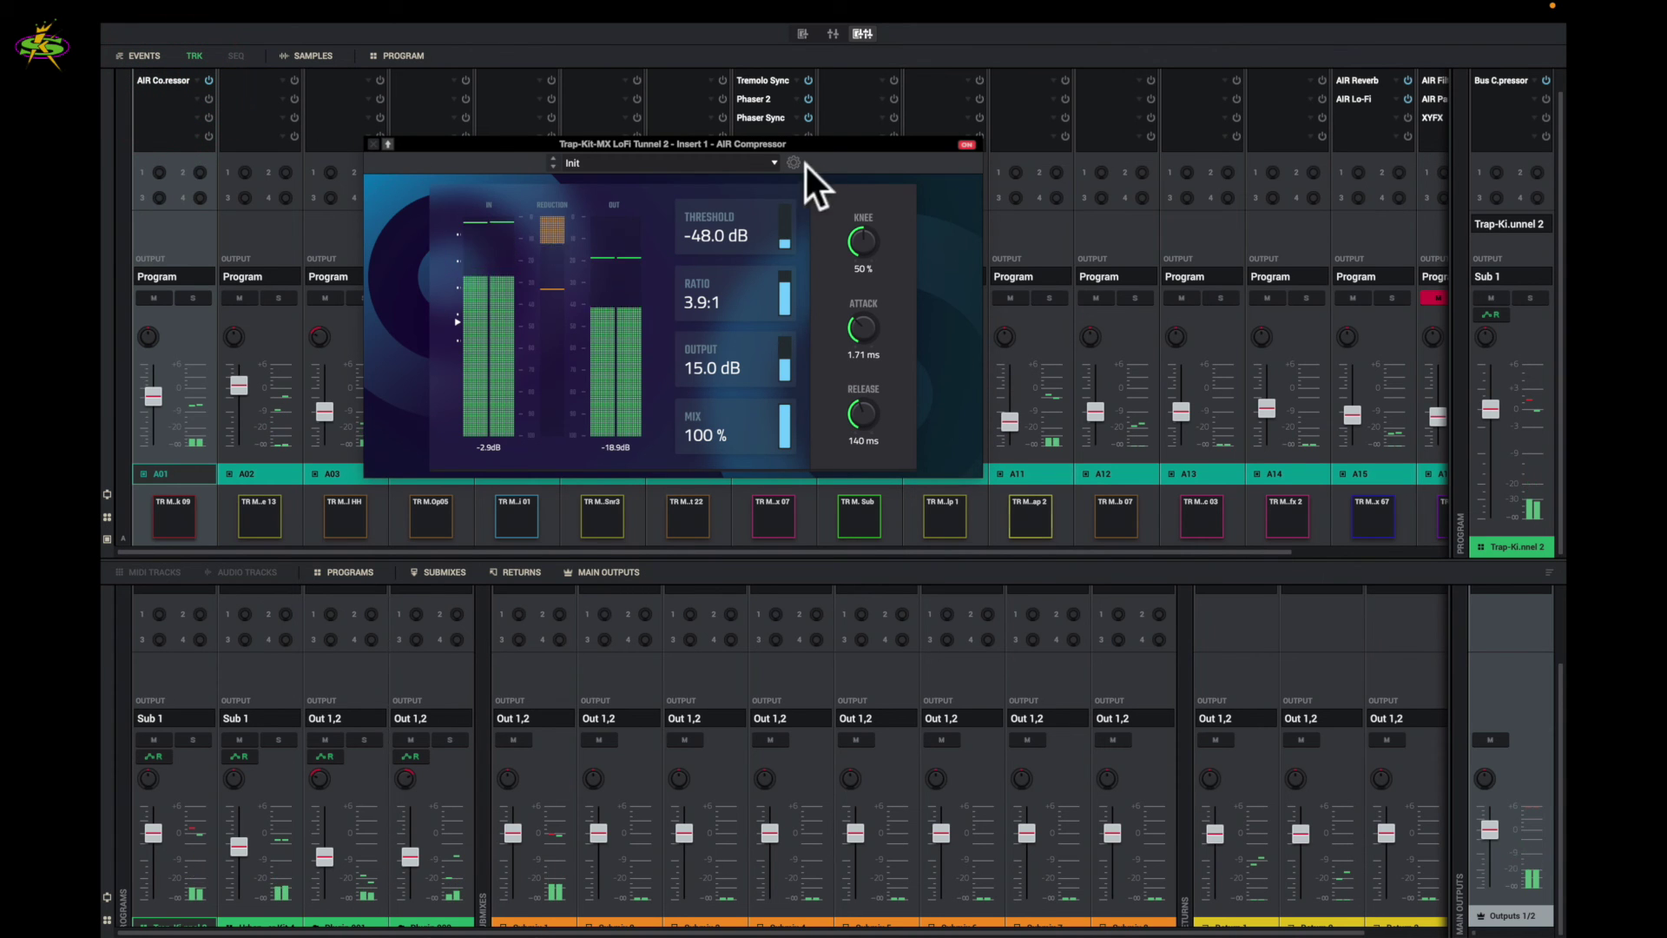
# Load the Harden preset from the Drums category into AIR Compressor and set its attack to 8.71 ms.
pyautogui.click(770, 162)
pyautogui.moveTo(677, 205)
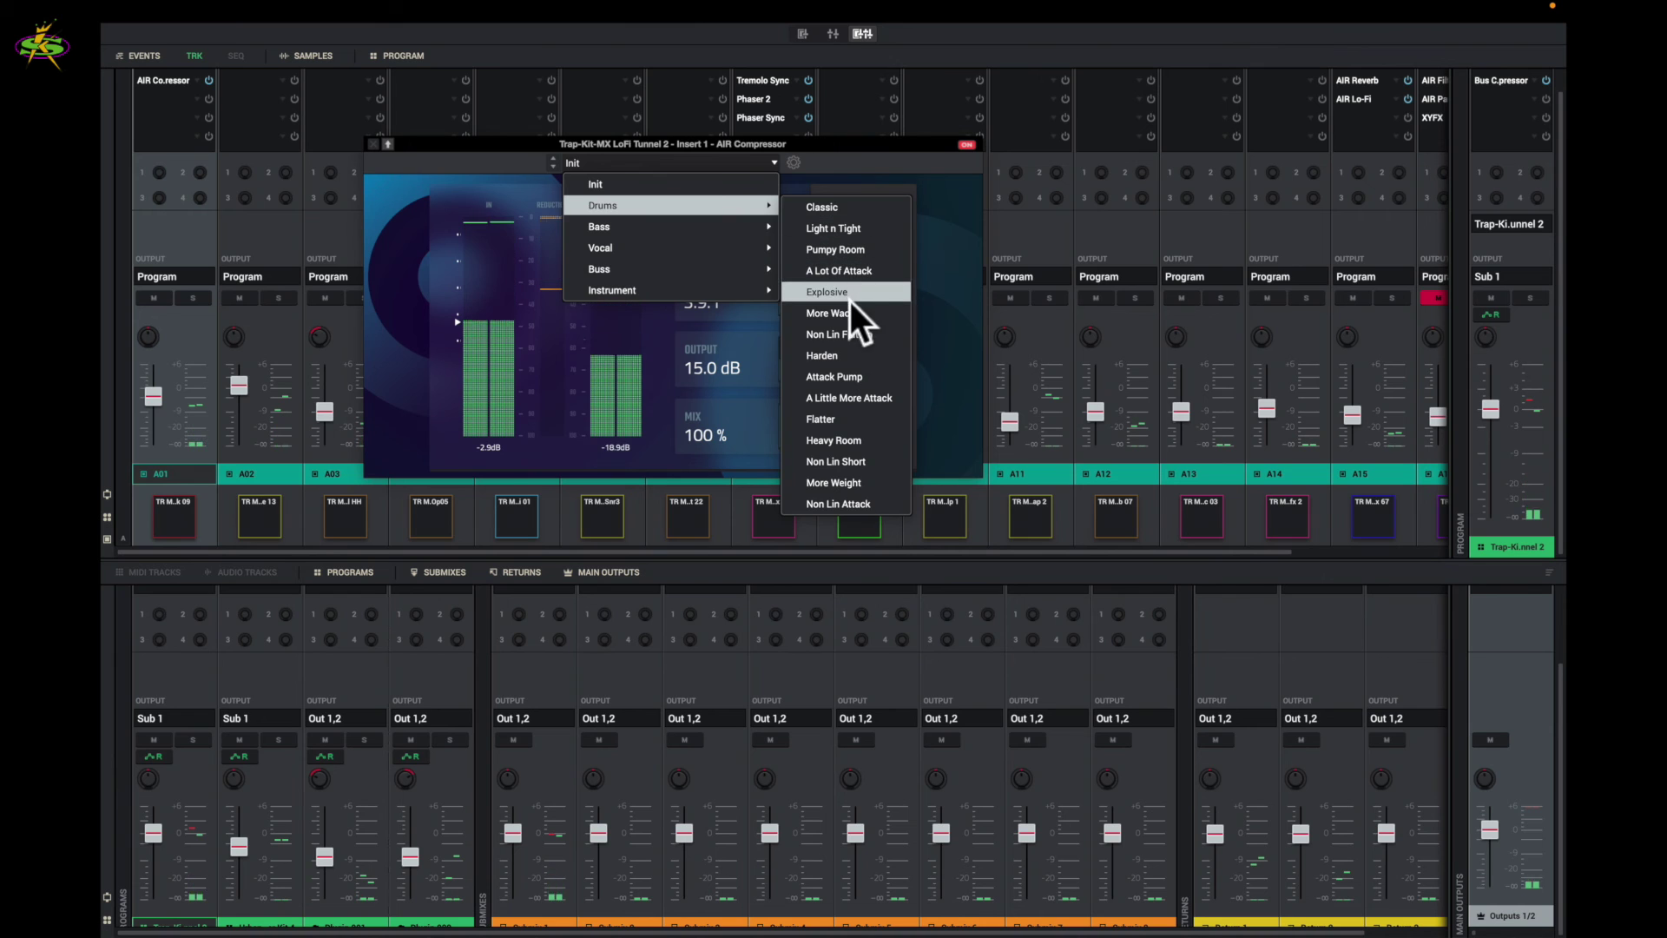
pyautogui.click(849, 353)
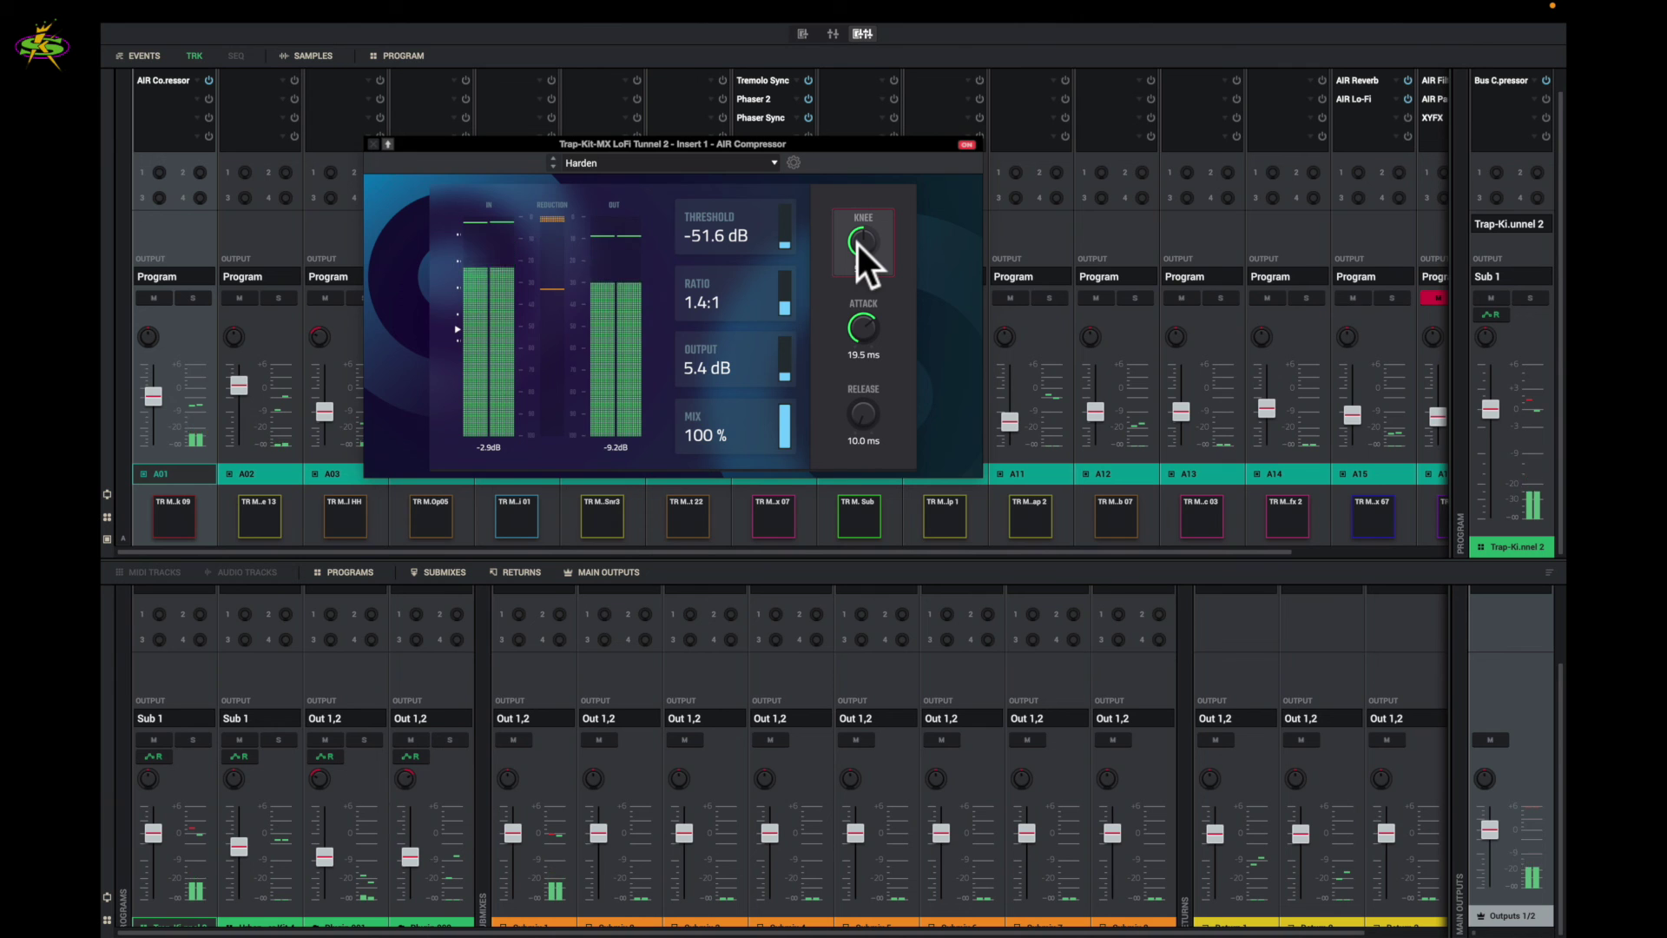
pyautogui.moveTo(857, 315); pyautogui.dragTo(858, 321)
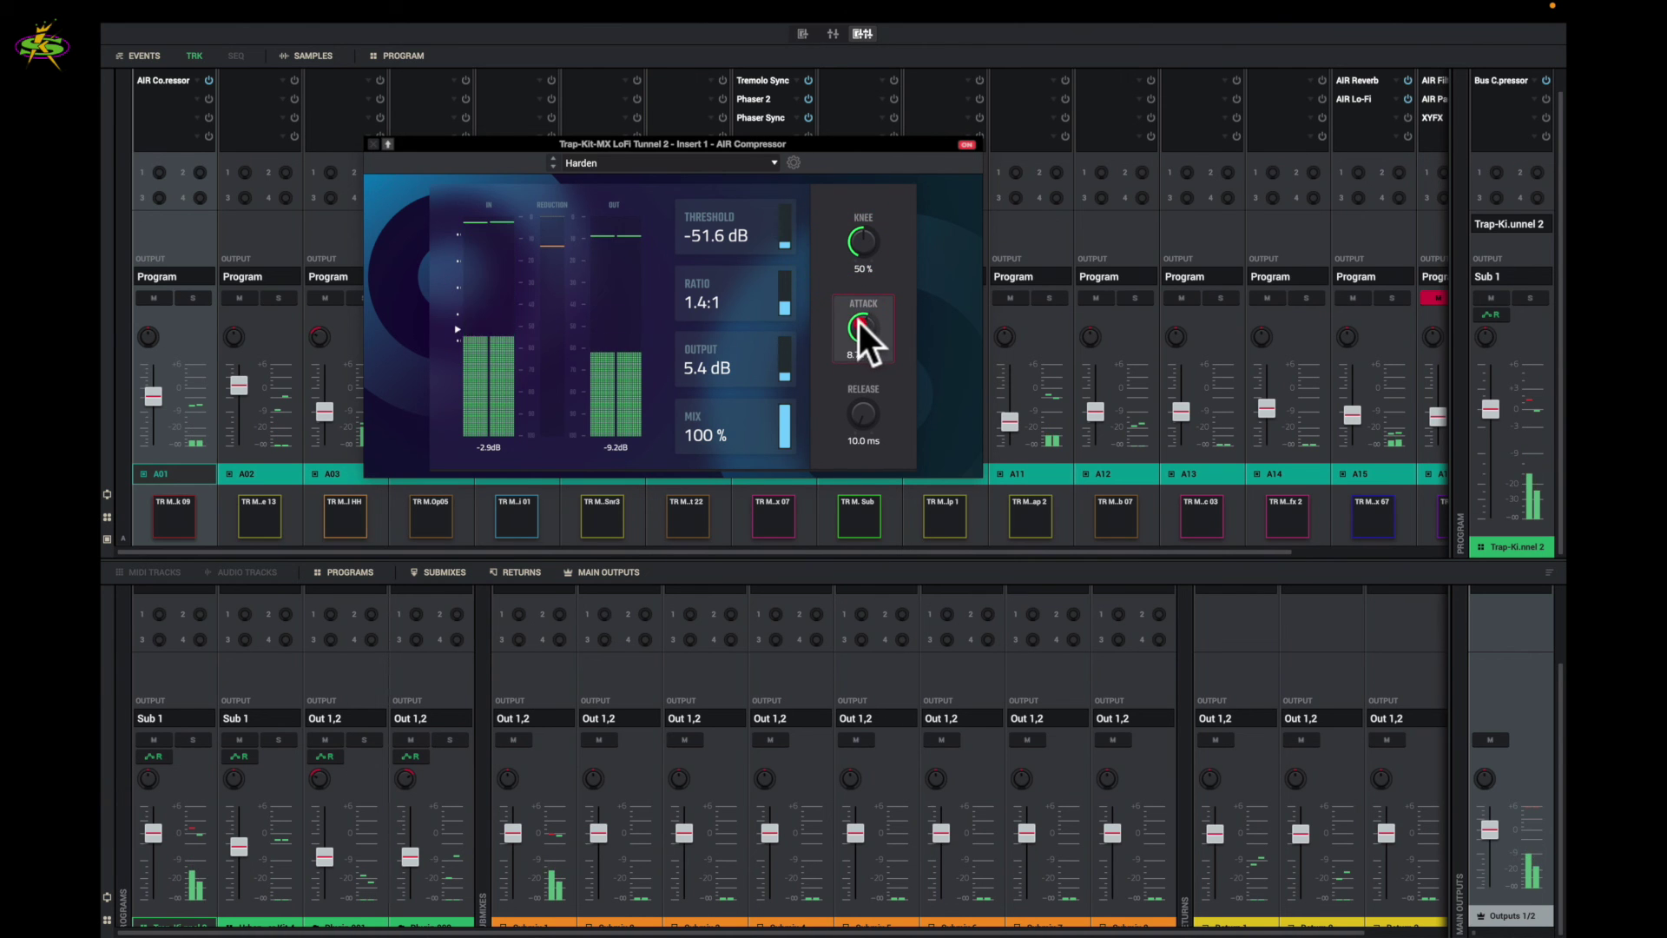
# Load AIR Enhancer from the EQ/Filter category into pad A01's second insert, and open its settings with the compressor window moved aside.
pyautogui.click(196, 96)
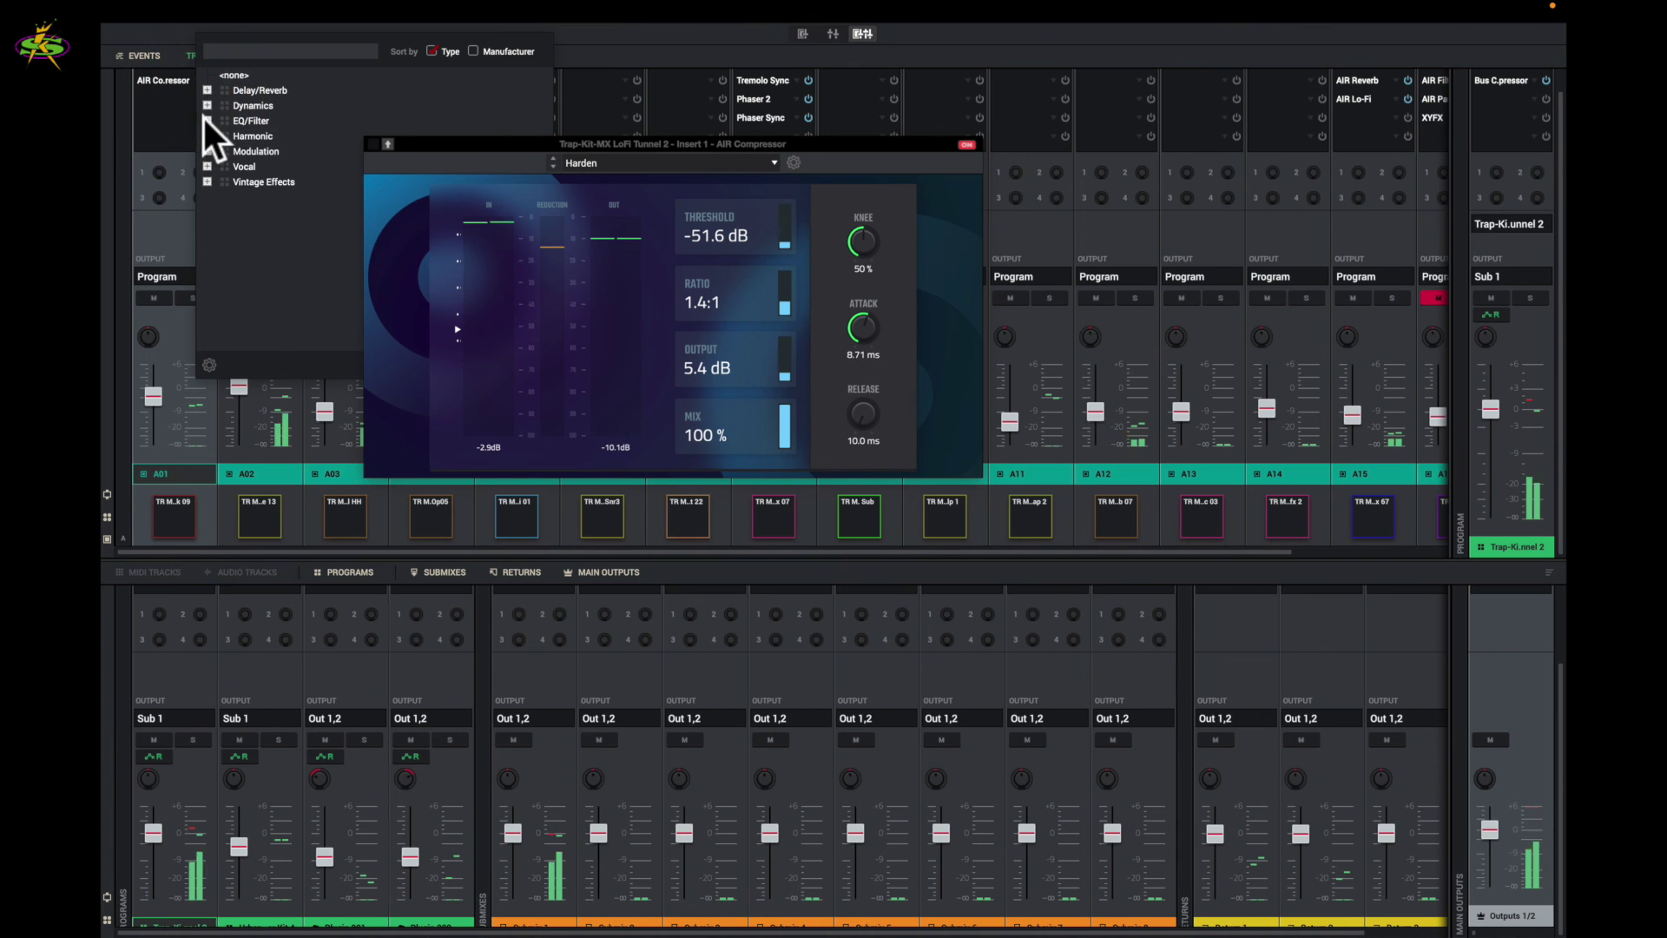
pyautogui.click(206, 121)
pyautogui.click(276, 137)
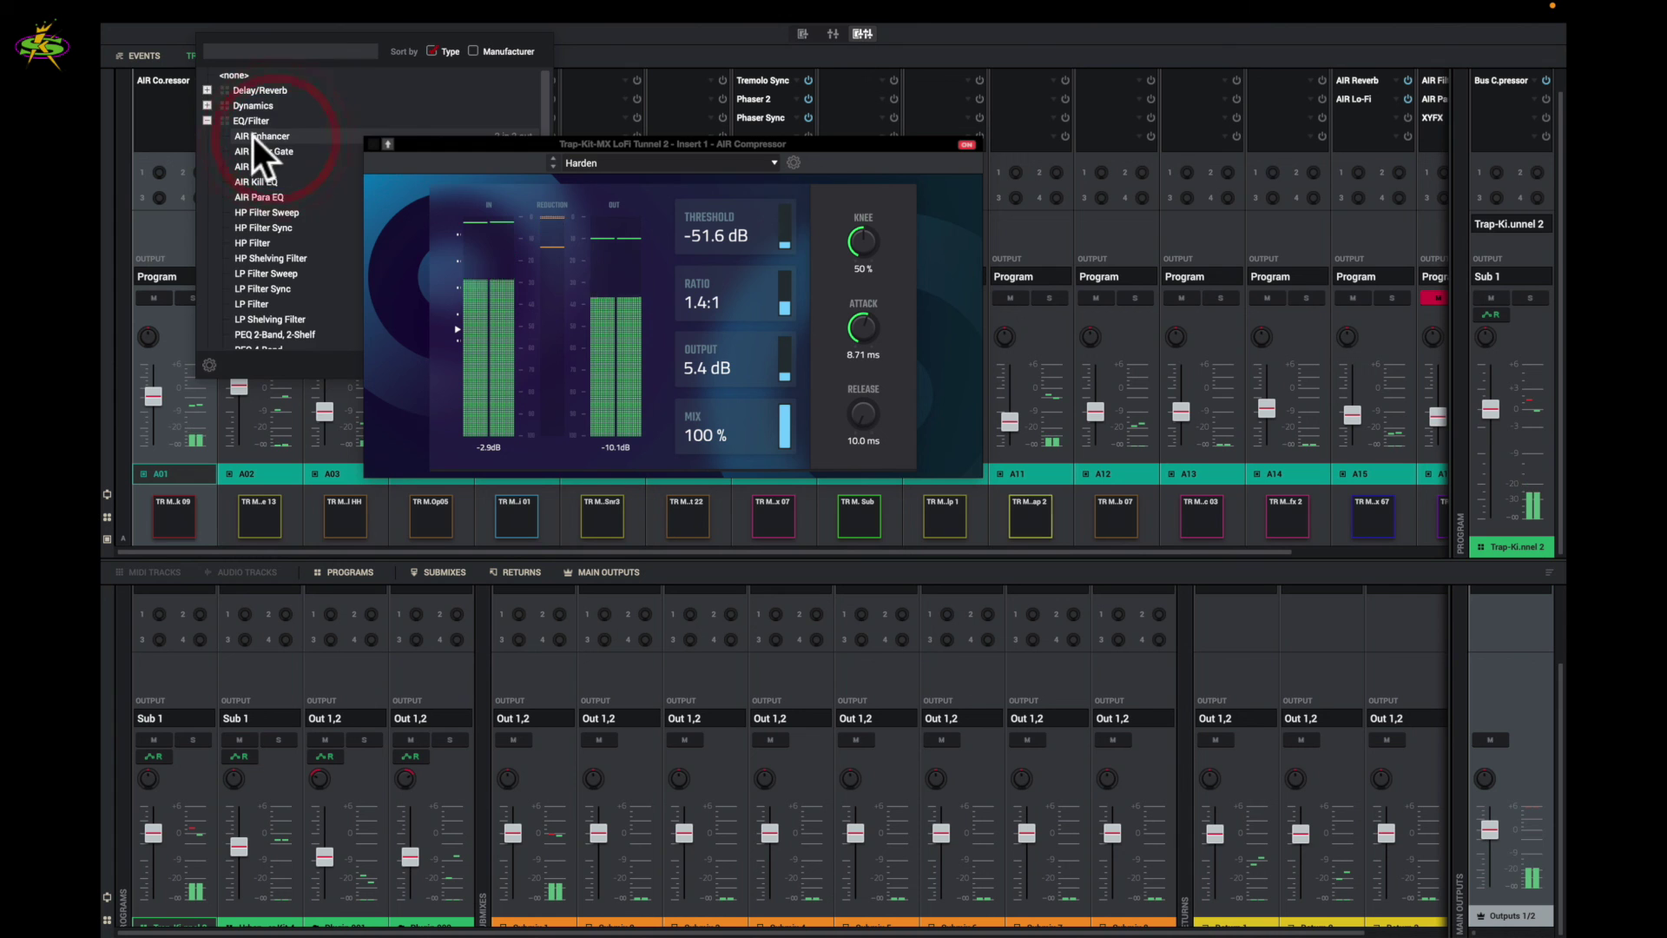
pyautogui.click(252, 137)
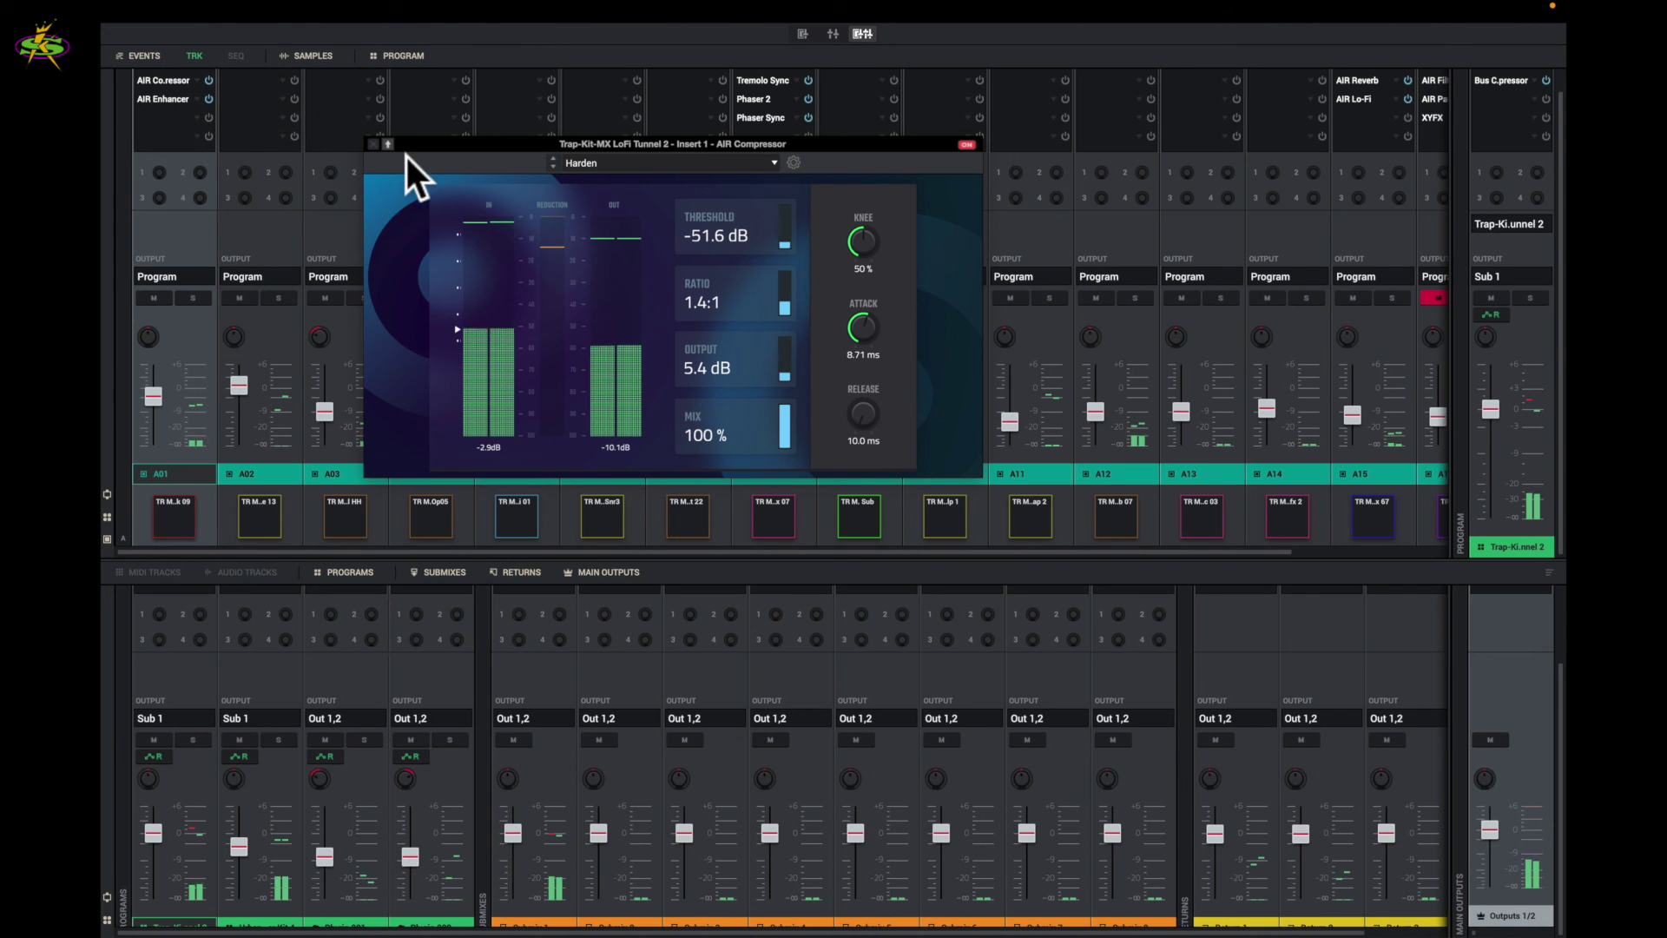
pyautogui.moveTo(545, 139); pyautogui.dragTo(723, 139)
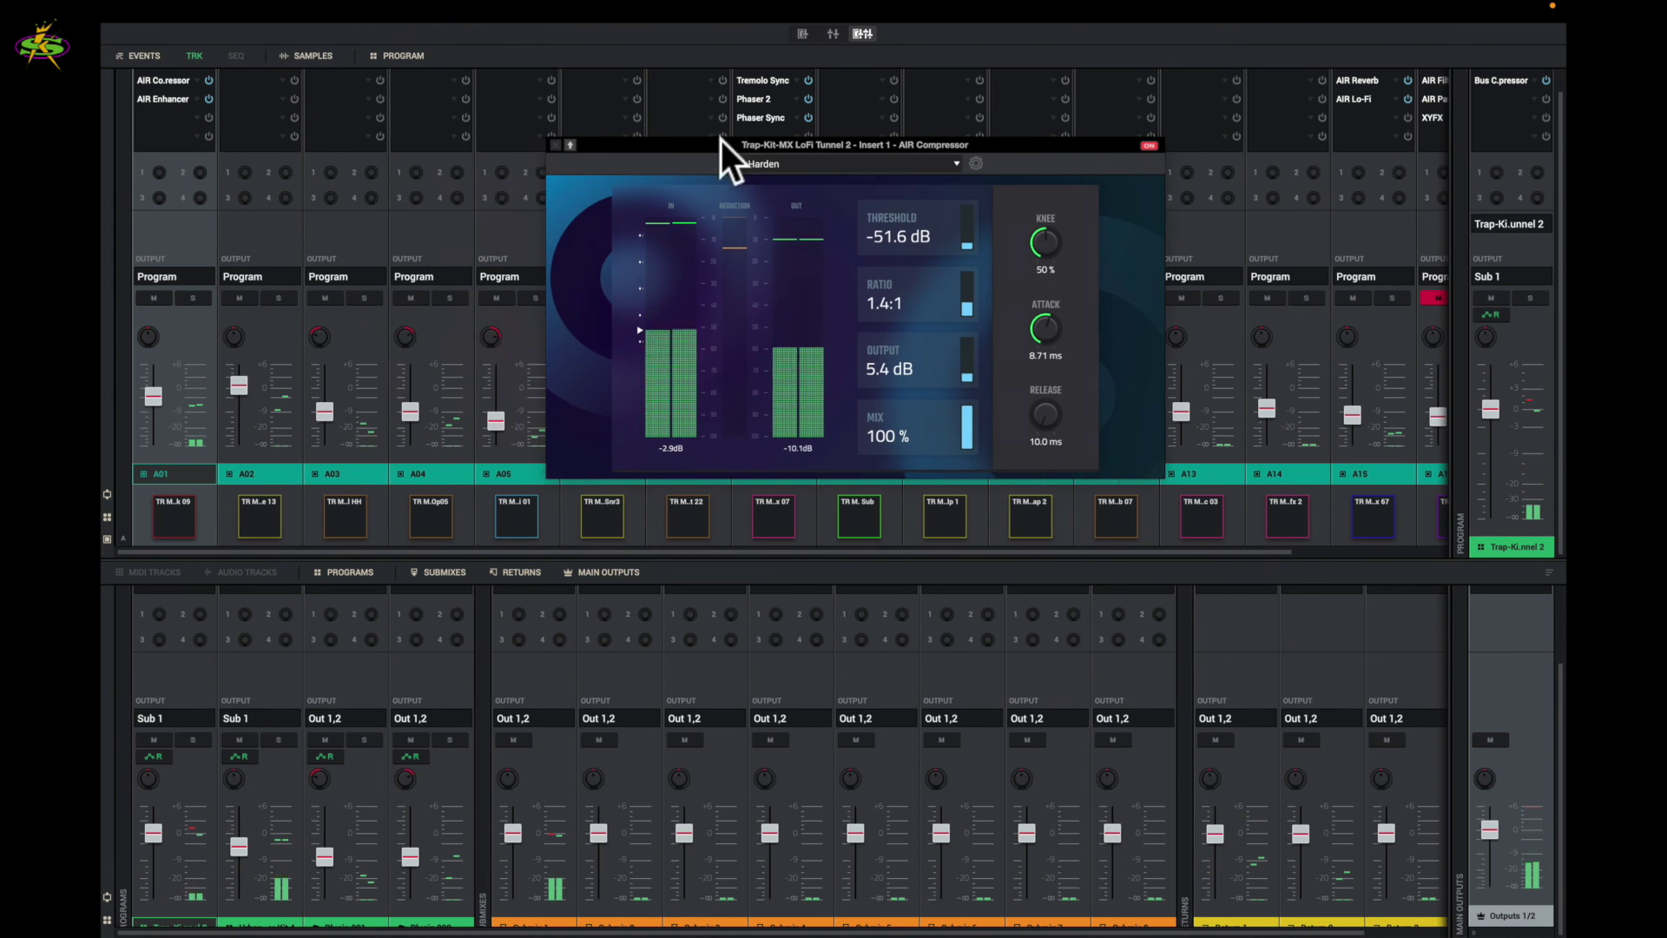
pyautogui.click(172, 98)
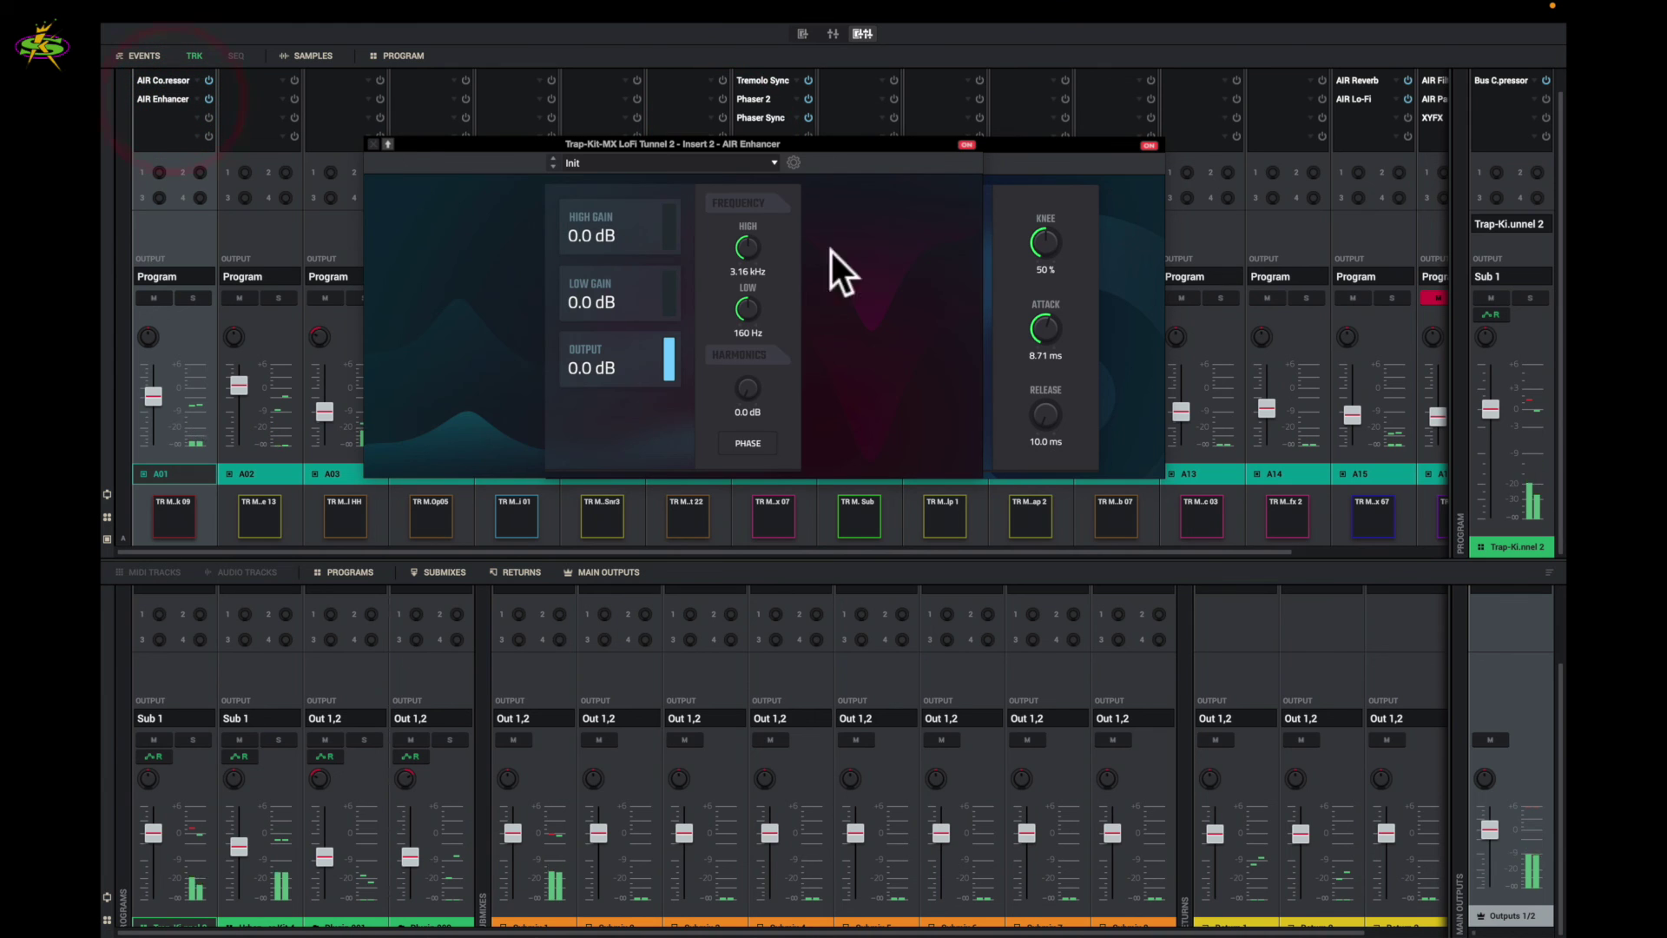
# Apply the Refresh Mids preset to AIR Enhancer and swap pad A01's inserts so AIR Enhancer comes before AIR Compressor.
pyautogui.click(773, 163)
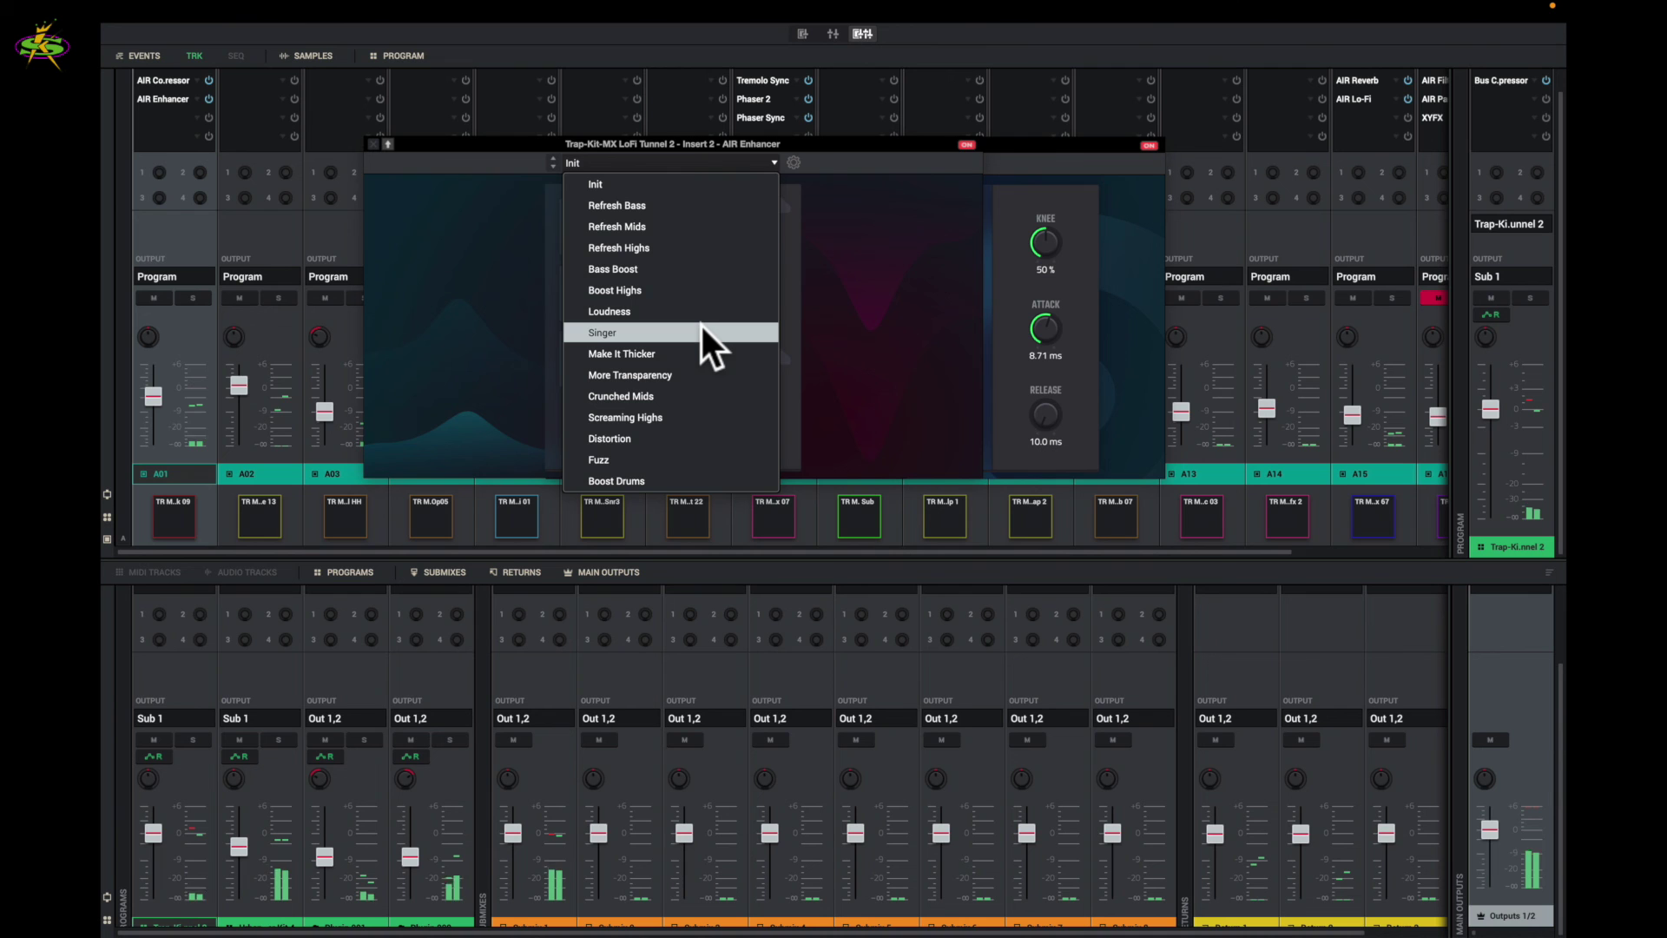
pyautogui.click(715, 226)
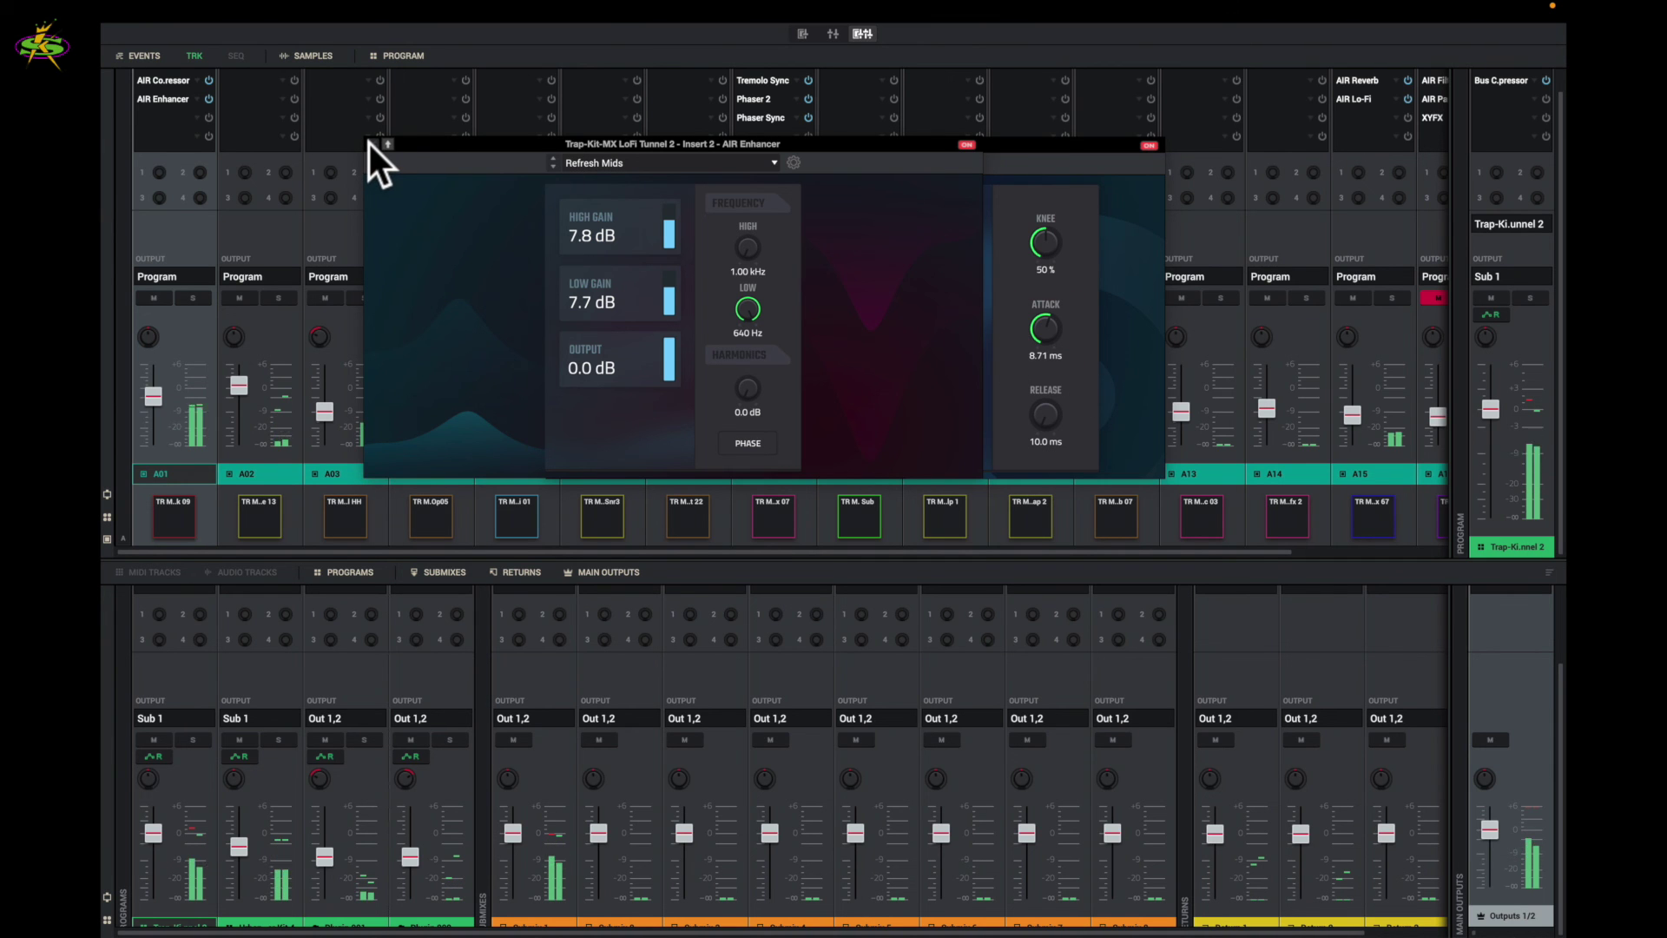
pyautogui.moveTo(164, 78)
pyautogui.mouseDown()
pyautogui.moveTo(160, 112)
pyautogui.moveTo(177, 82)
pyautogui.moveTo(176, 97)
pyautogui.mouseUp()
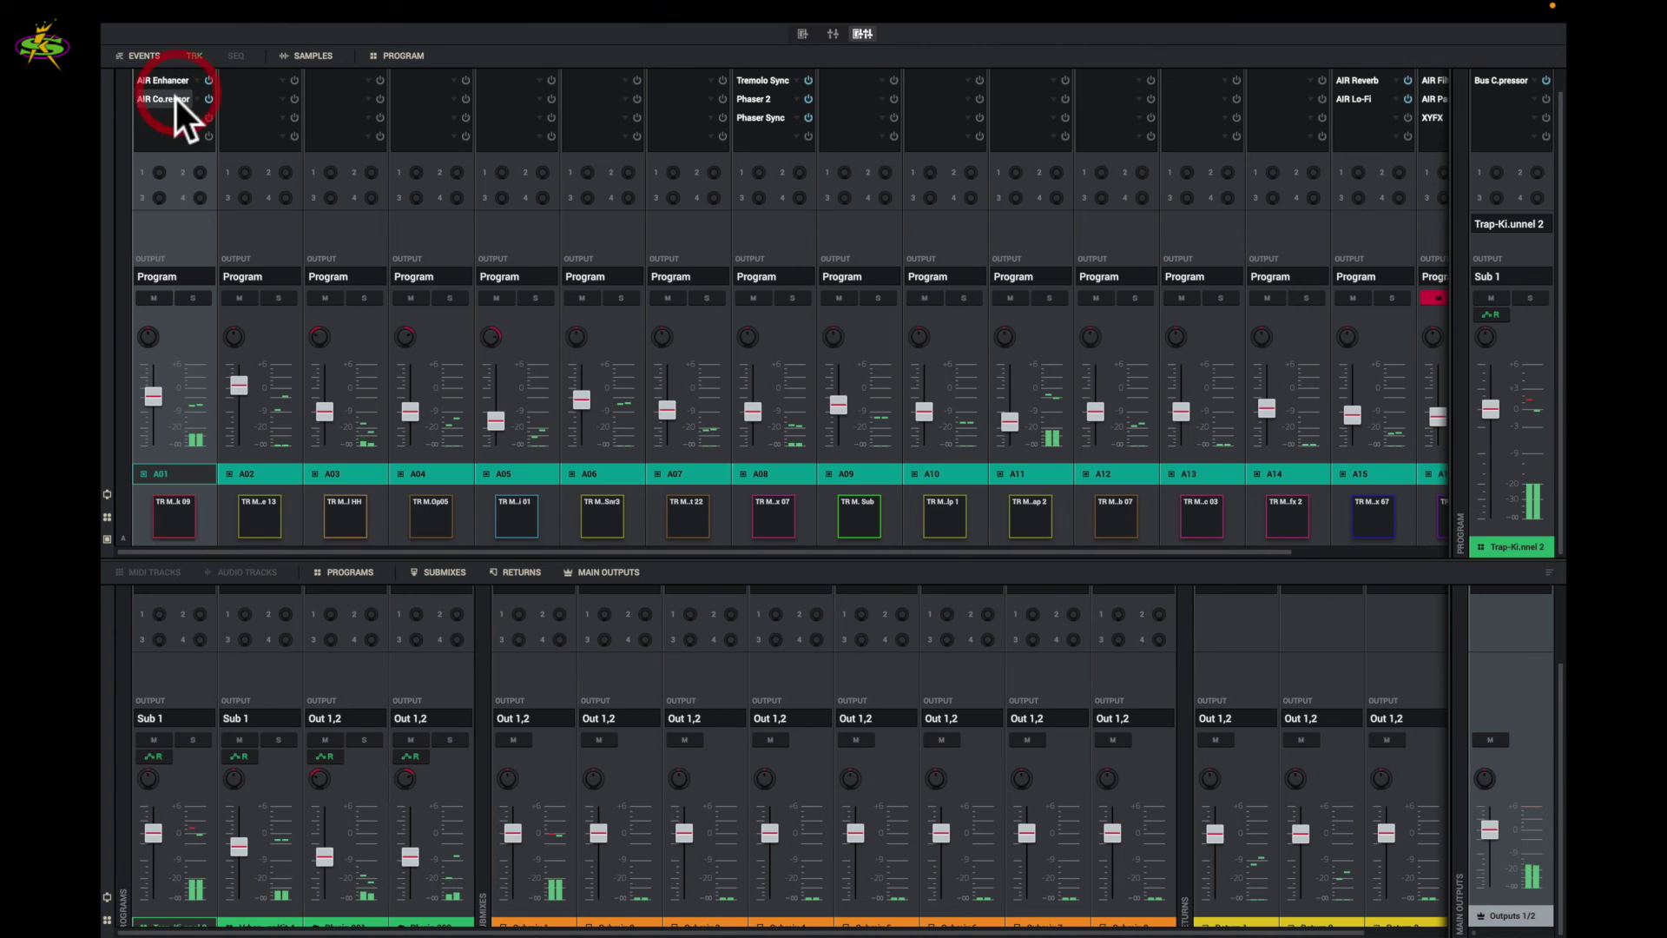
# Stop playback and reset AIR Enhancer in pad A01's first insert to the Init preset.
pyautogui.press('space')
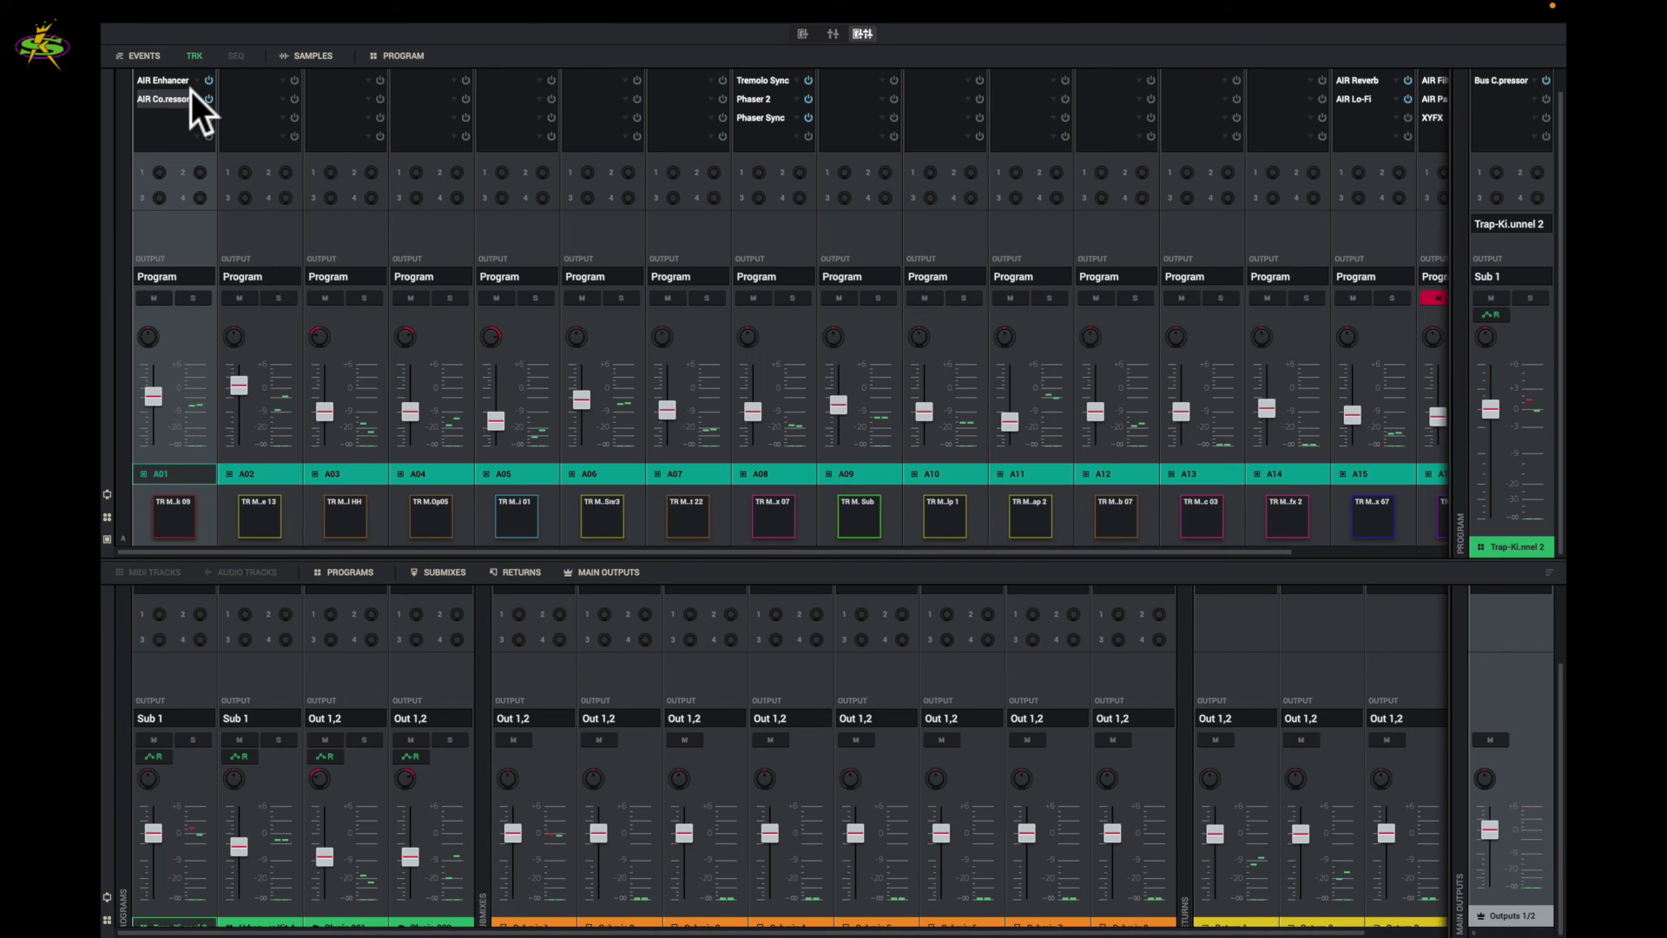
pyautogui.doubleClick(176, 81)
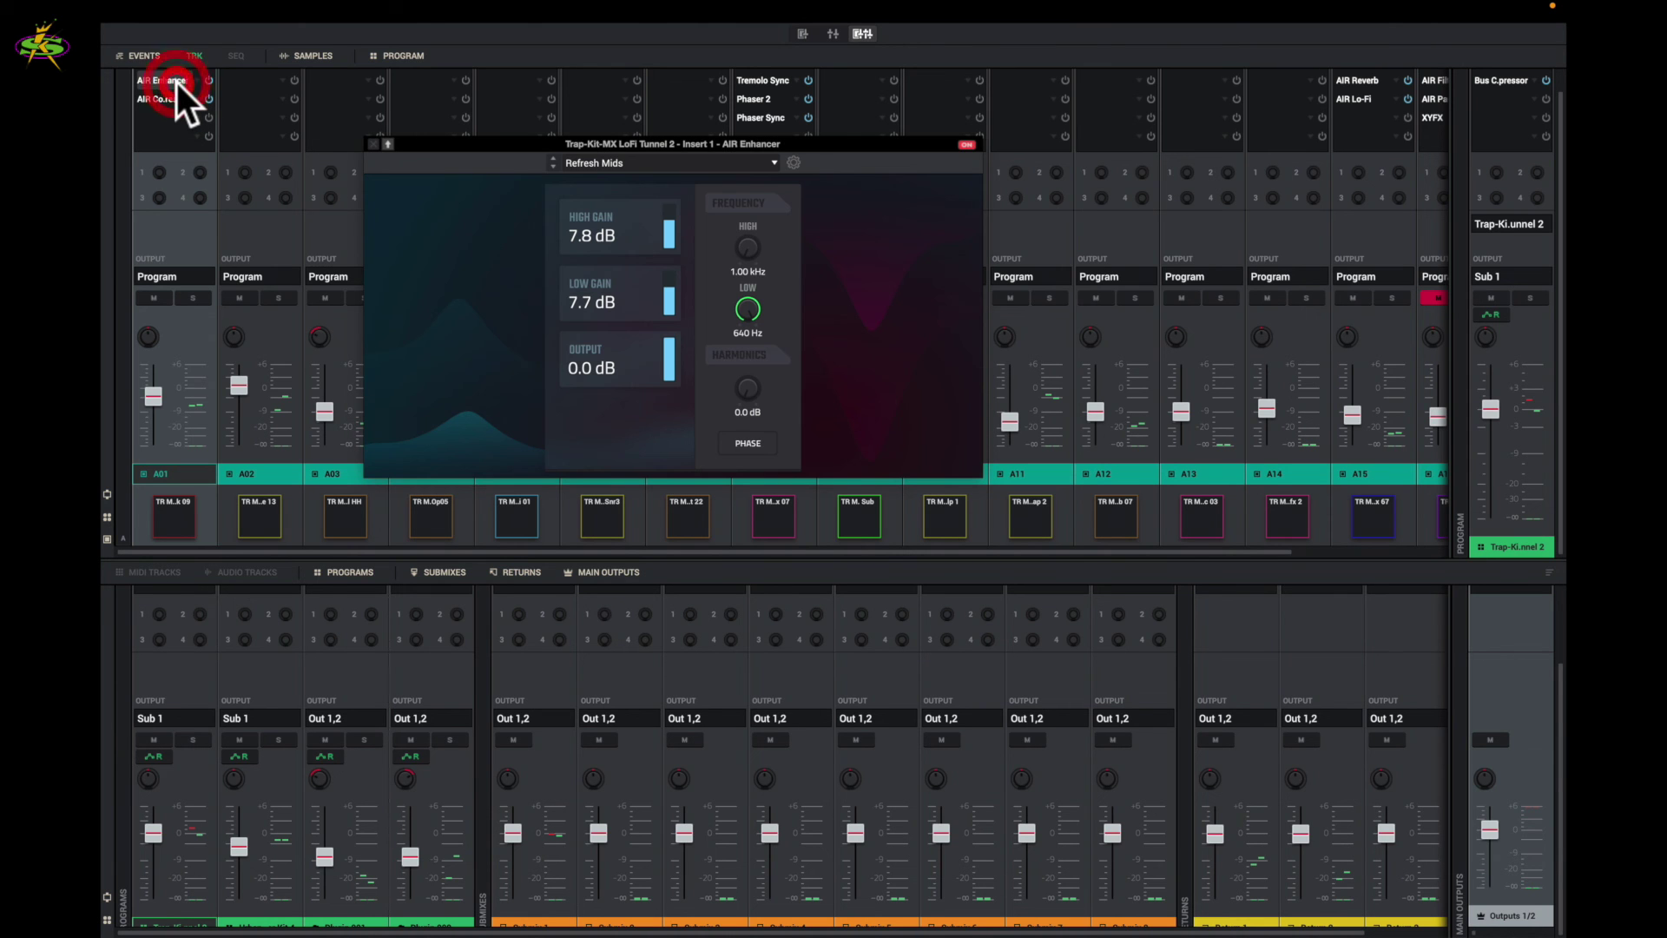
pyautogui.click(774, 163)
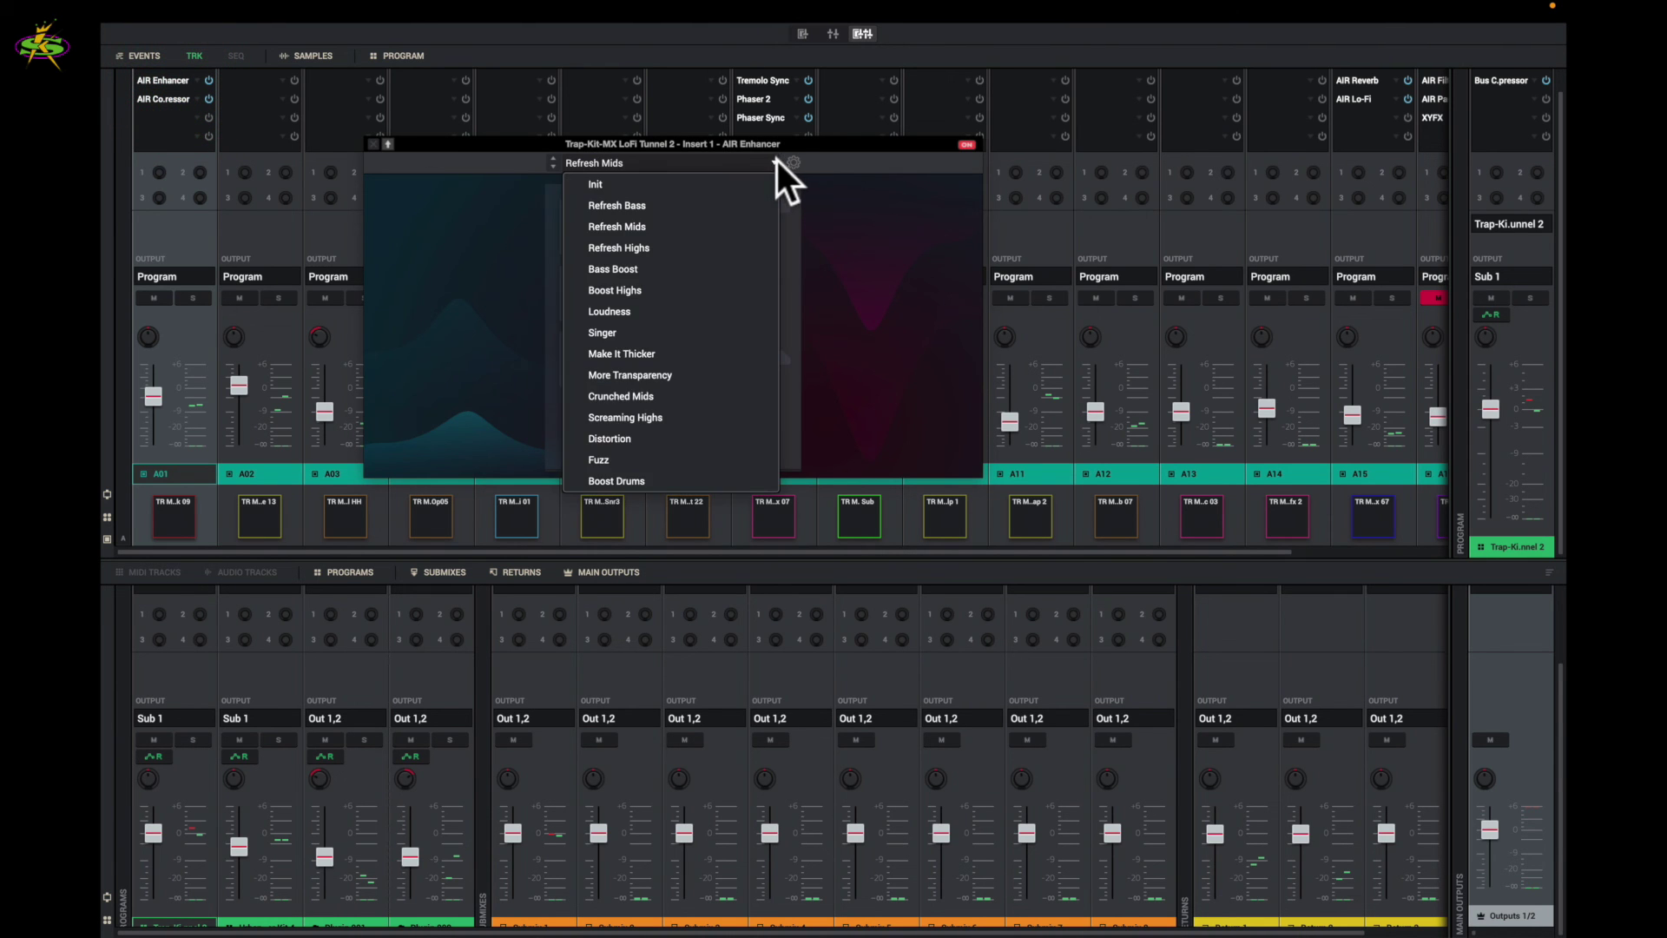
pyautogui.click(747, 181)
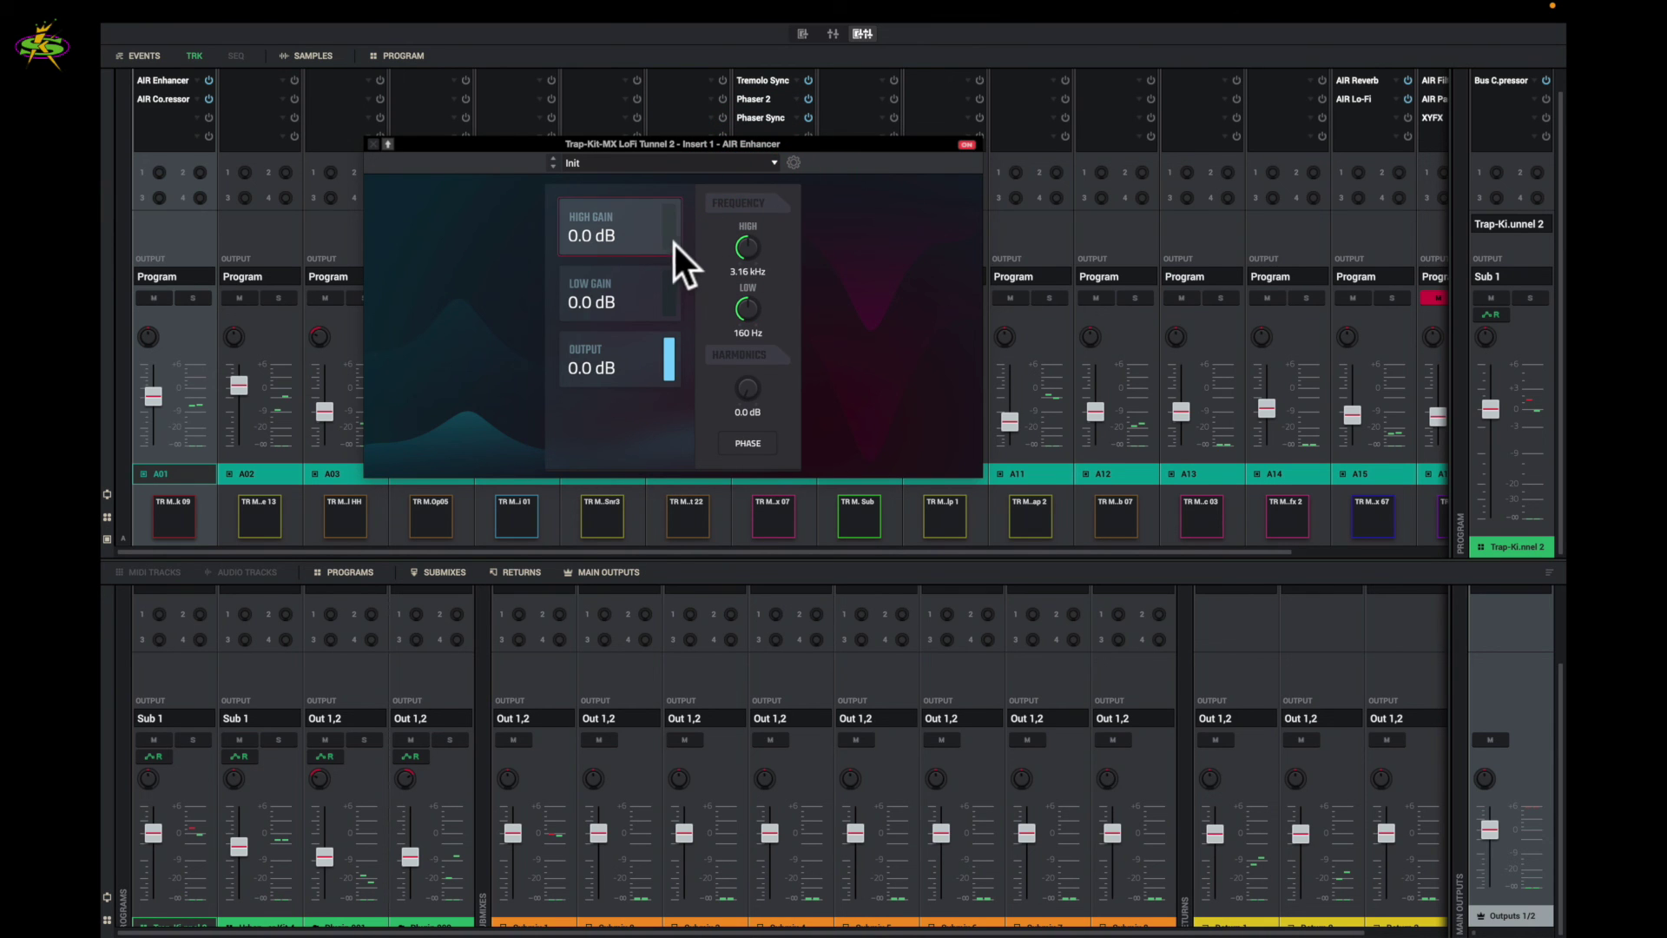
# Set AIR Enhancer's high gain to 3.2 dB and low gain to 1.4 dB, and close its settings.
pyautogui.moveTo(670, 227); pyautogui.dragTo(671, 216)
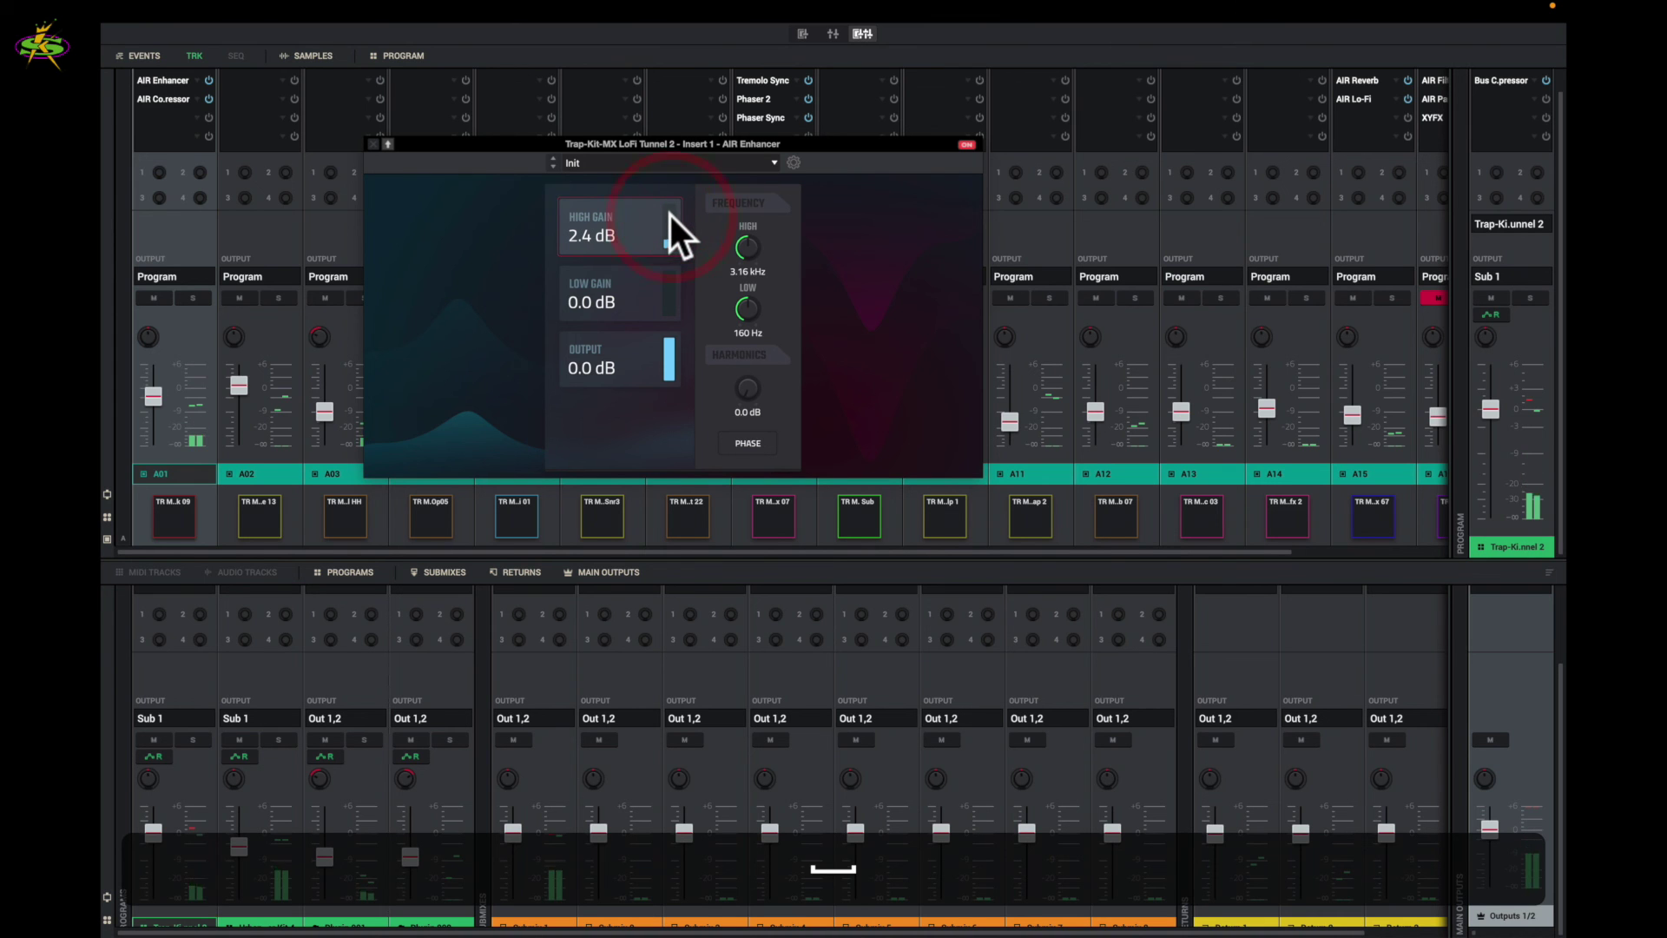
pyautogui.scroll(8, 670, 231)
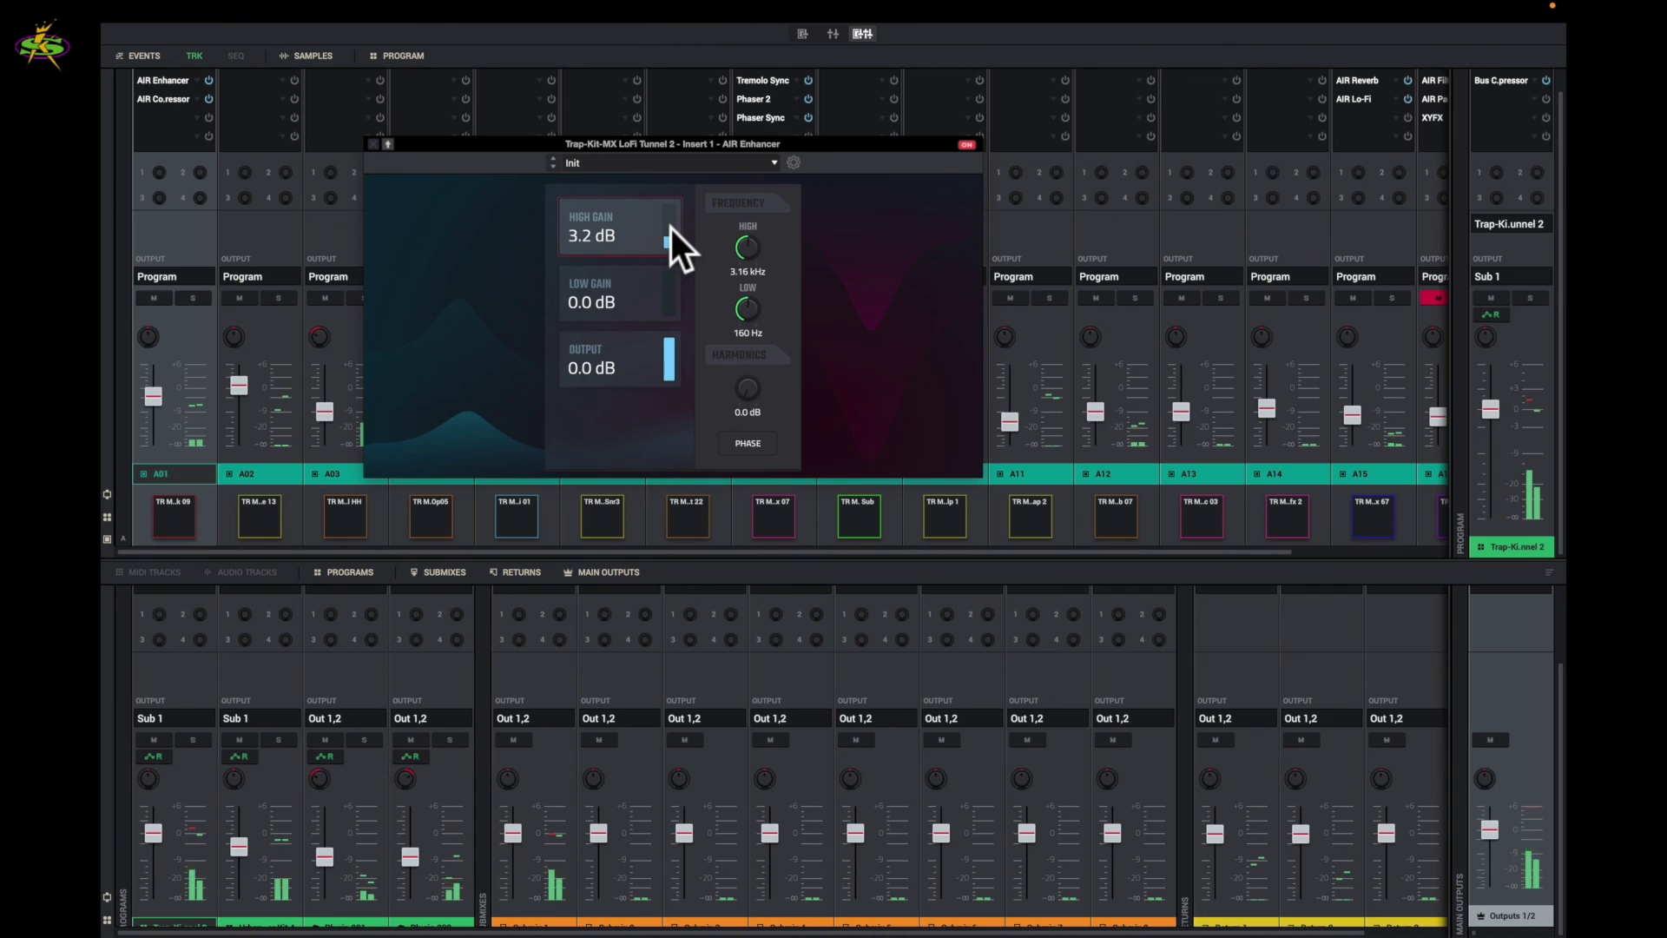
pyautogui.click(671, 228)
pyautogui.moveTo(671, 290); pyautogui.dragTo(612, 294)
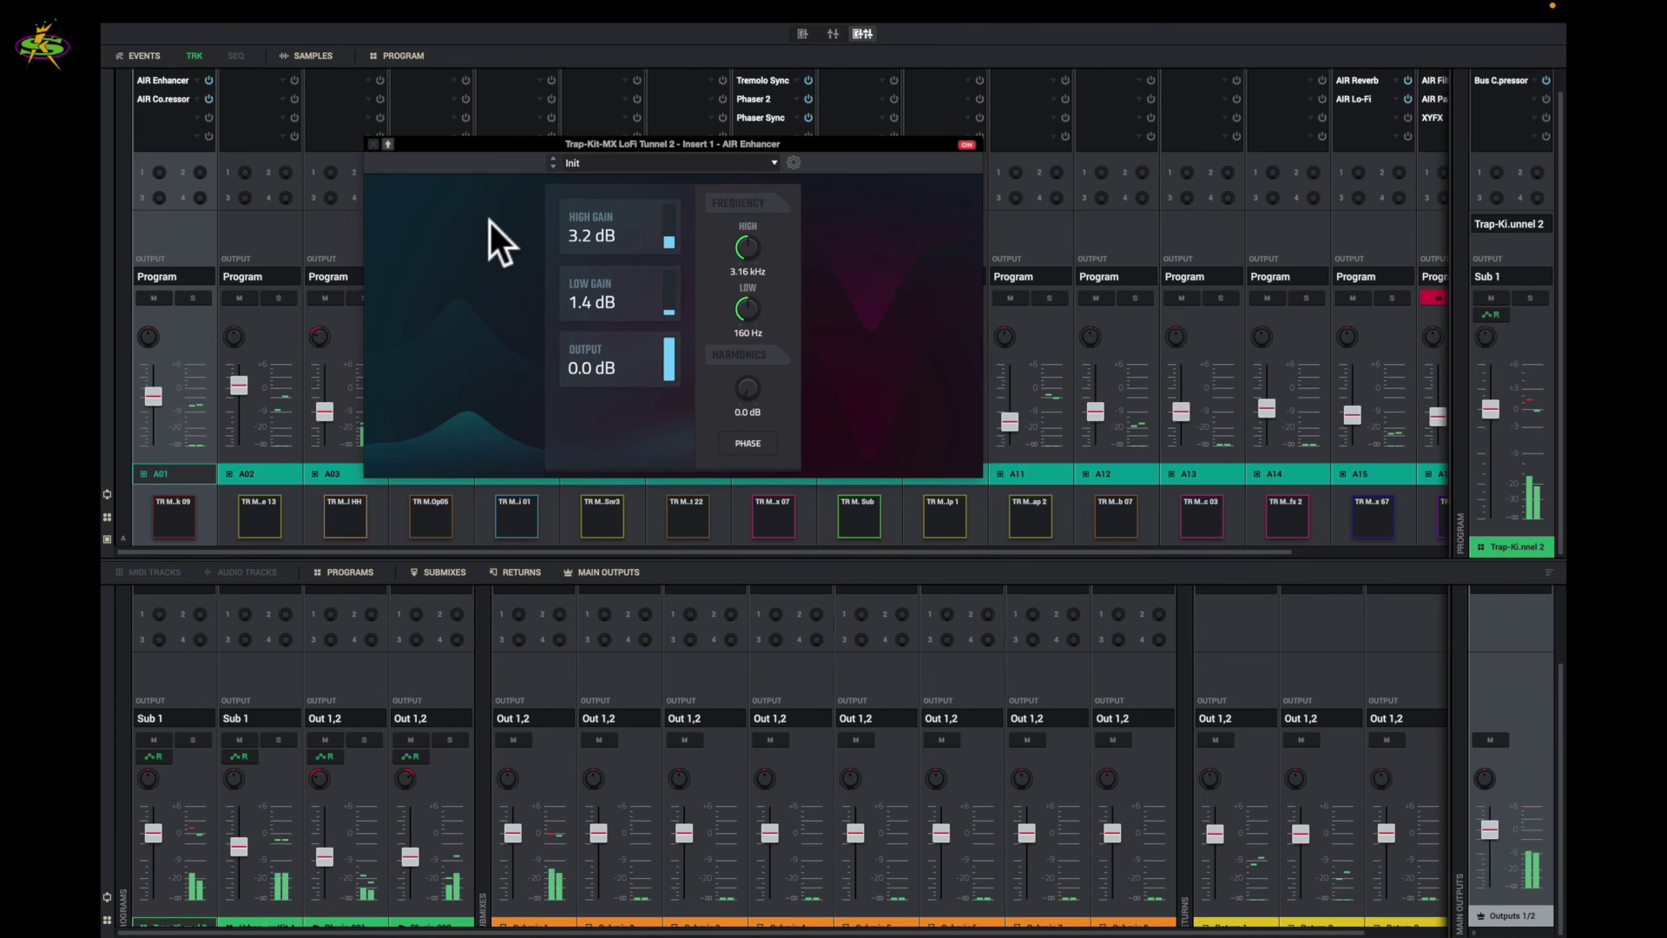
pyautogui.click(373, 144)
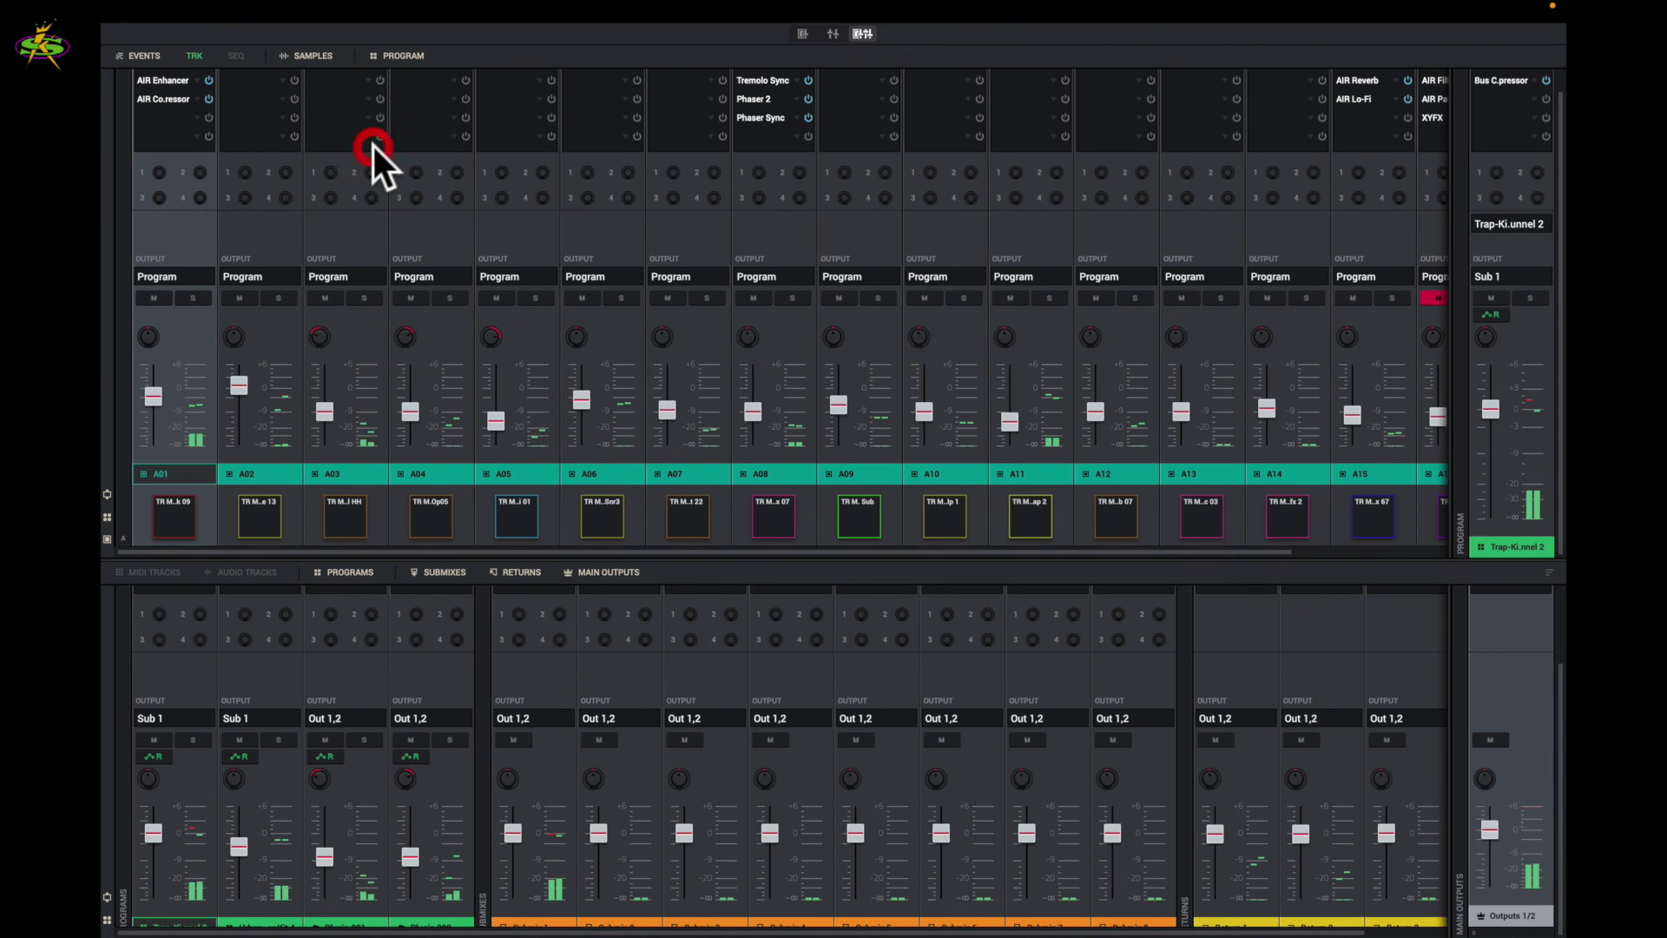